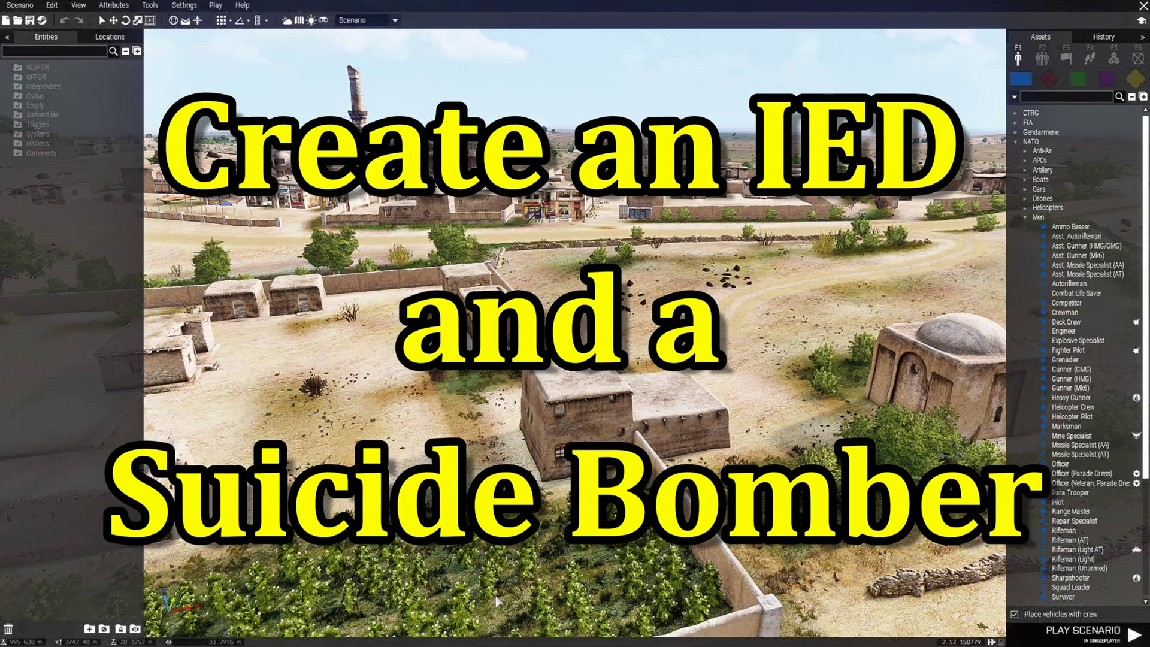
Place a NATO Grenadier on the flat roof of the two-storey building with the carpeted balcony.
key(w)
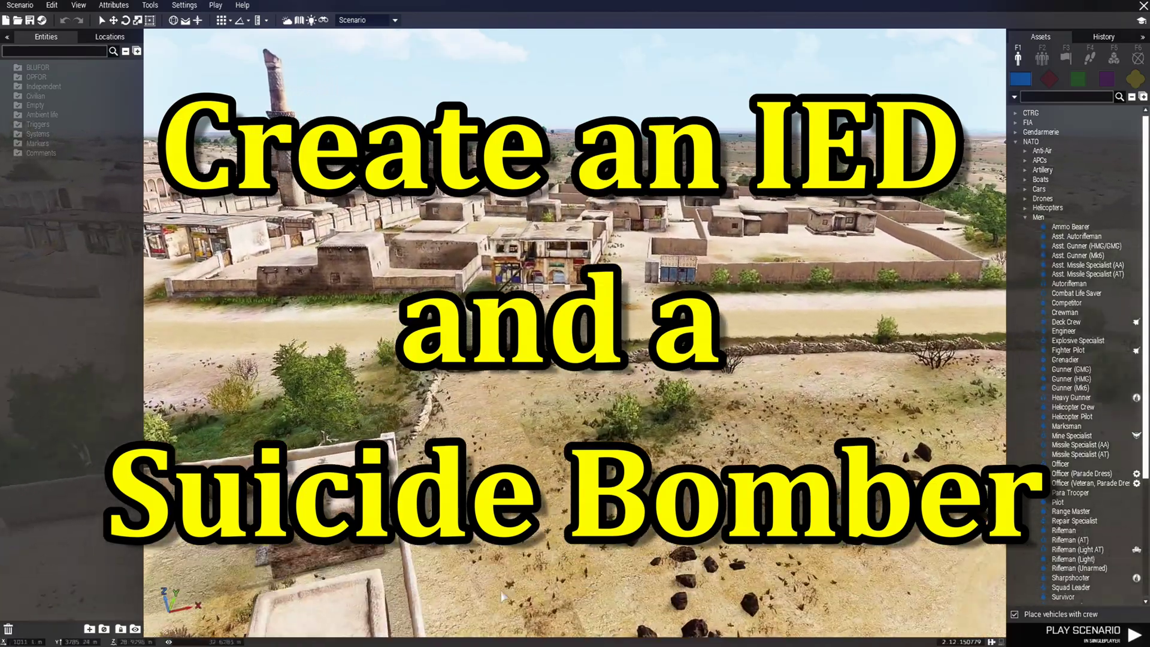
key(m)
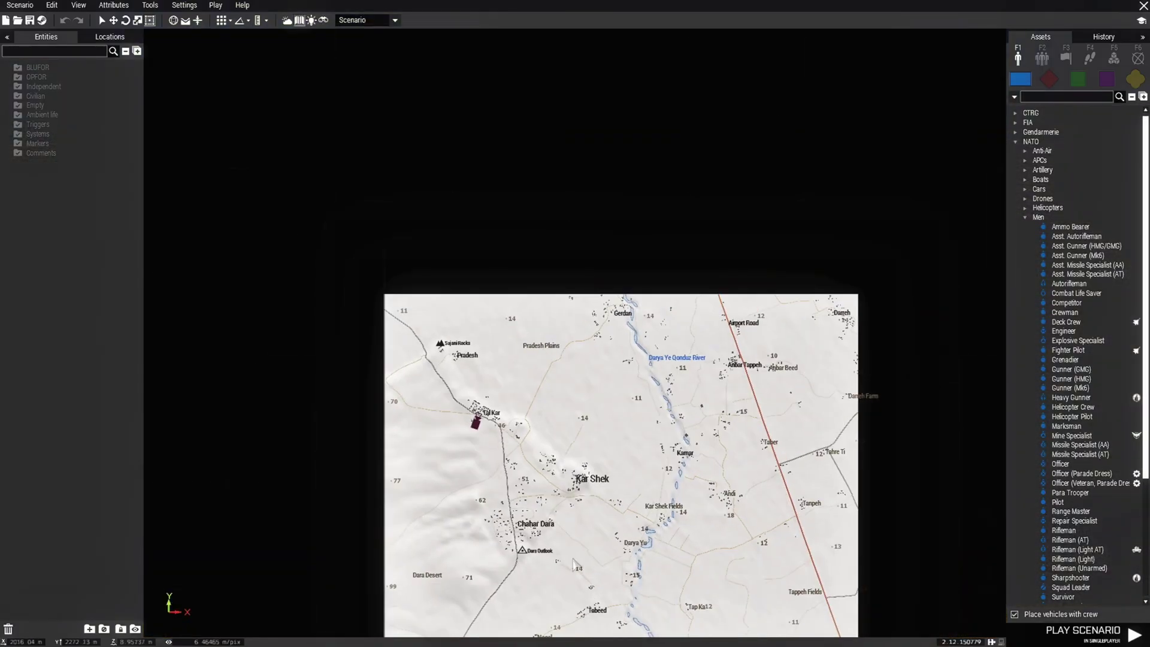
key(m)
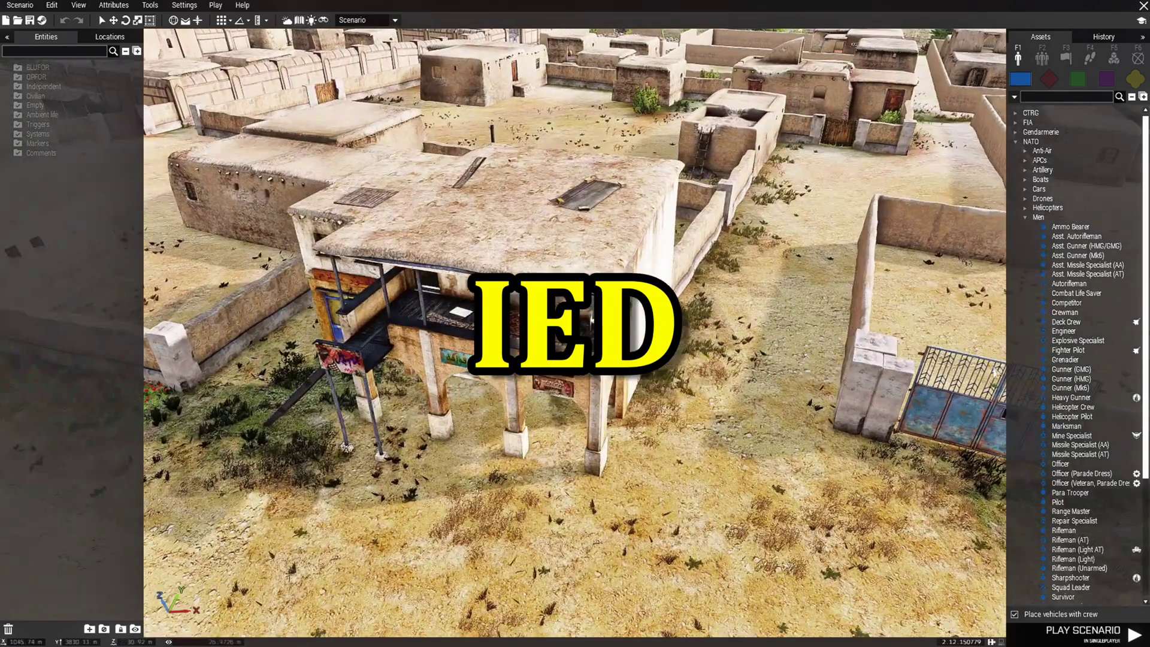
click(1068, 360)
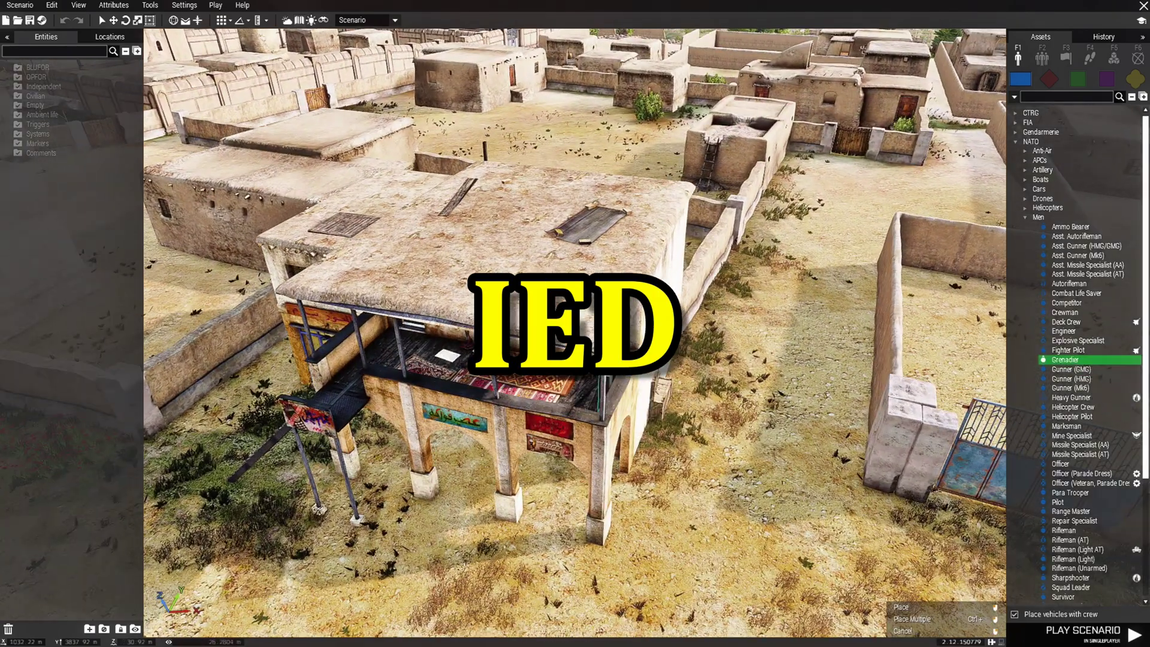
click(561, 293)
scroll(560, 292, up, 3)
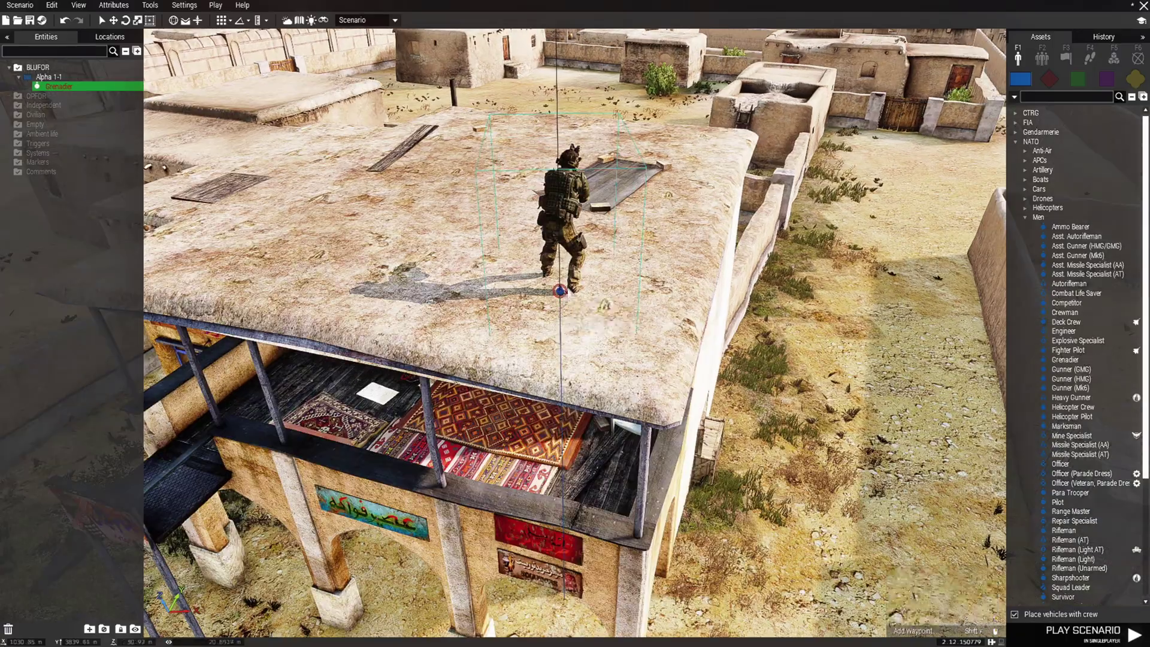
scroll(599, 323, down, 5)
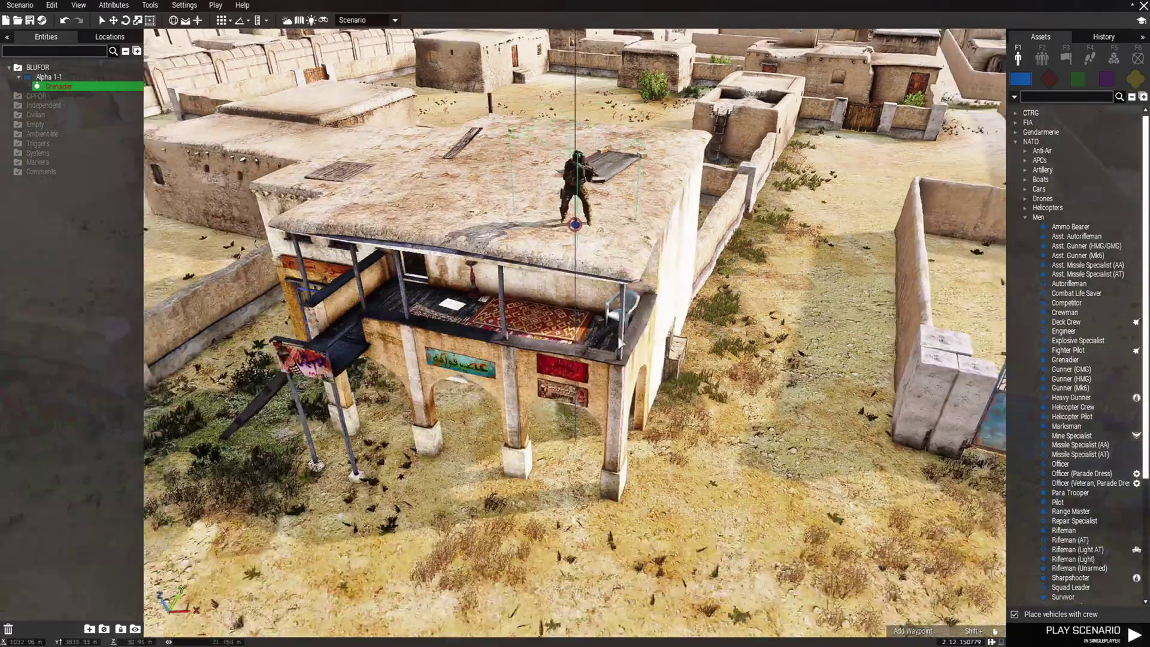
click(631, 364)
Search the prop assets for "ied" to find an explosive for the dirt road.
key(s)
right_drag(631, 364, 685, 363)
key(d)
key(w)
key(w)
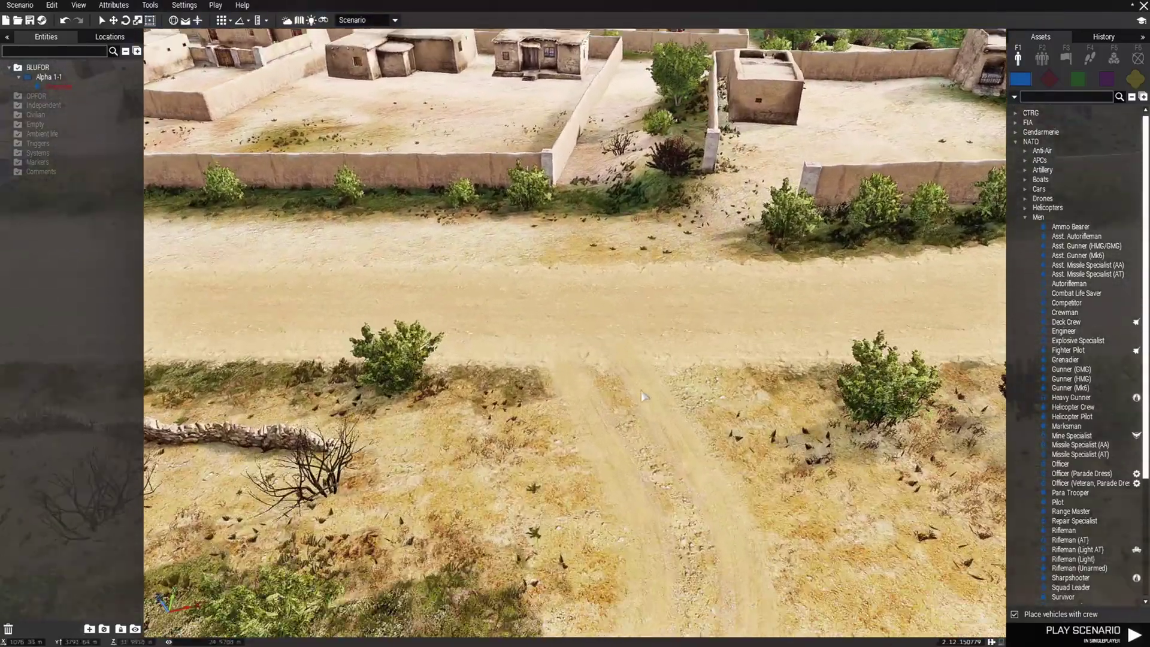
right_drag(641, 392, 638, 379)
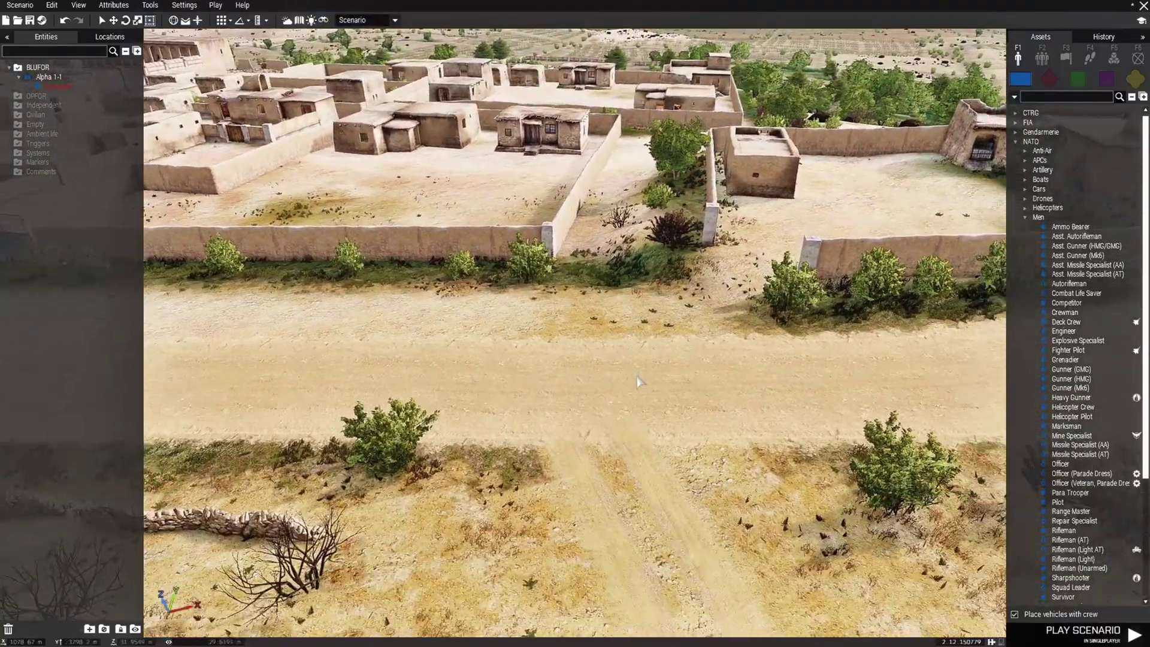
click(1133, 80)
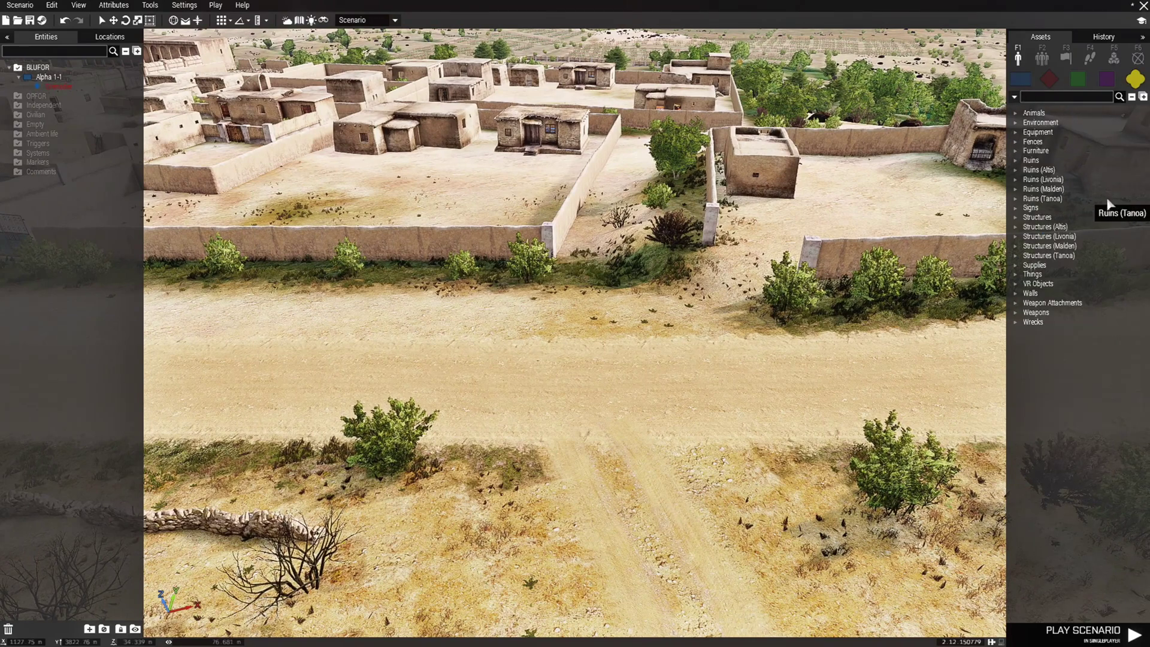
text(ied)
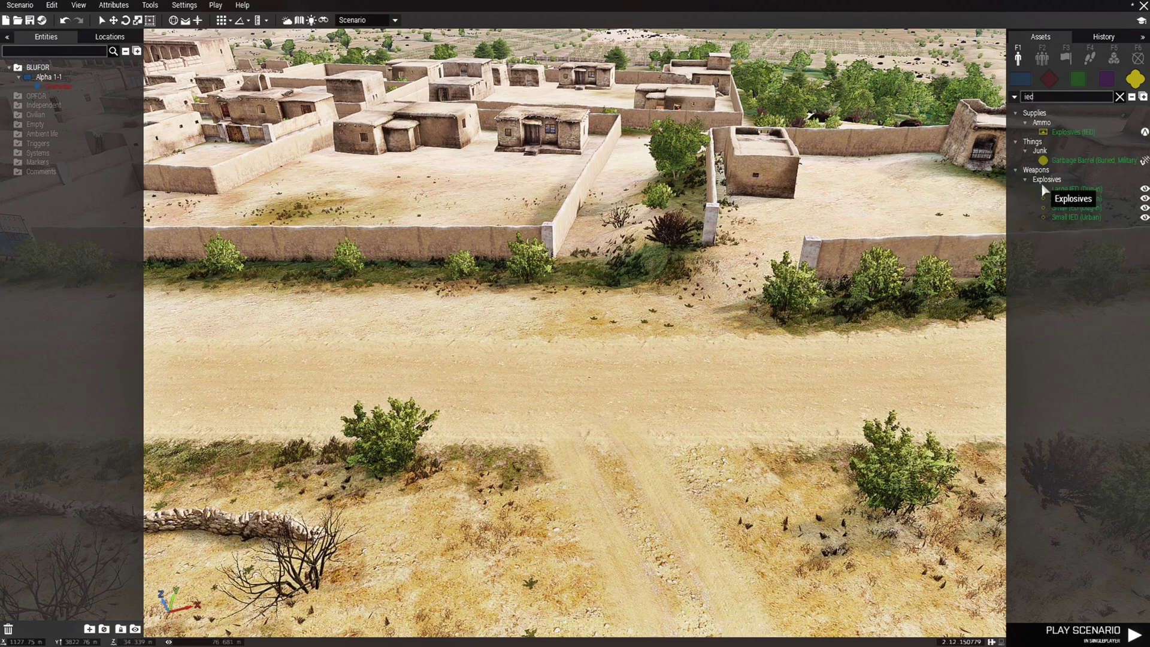
mouse_move(1085, 202)
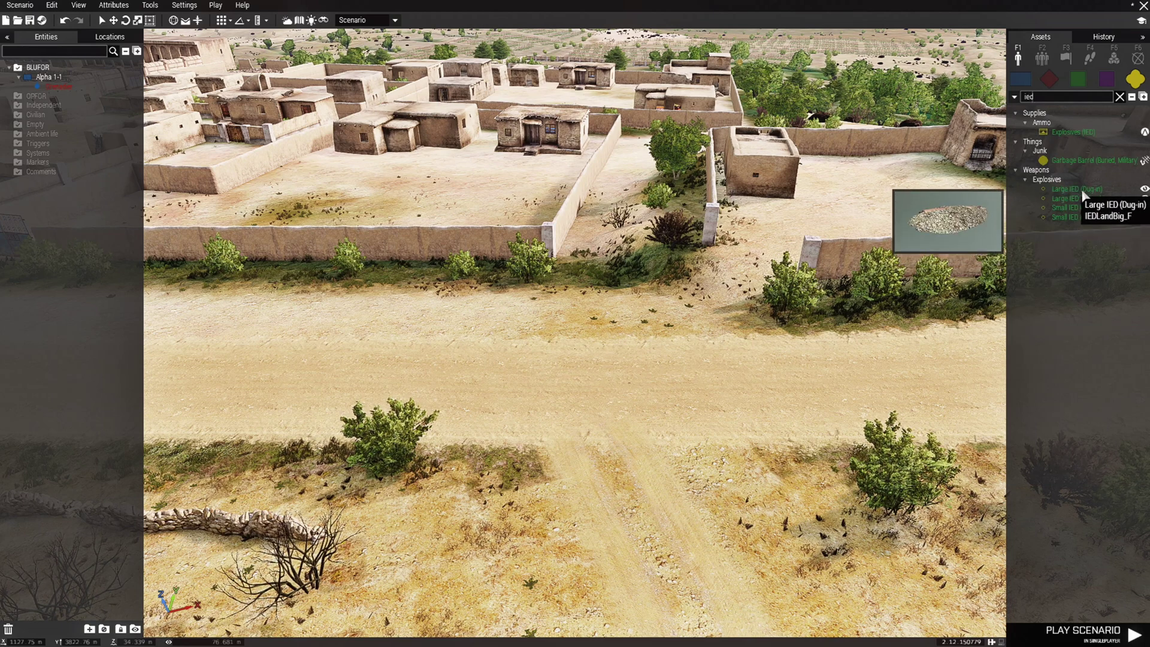
mouse_move(1081, 223)
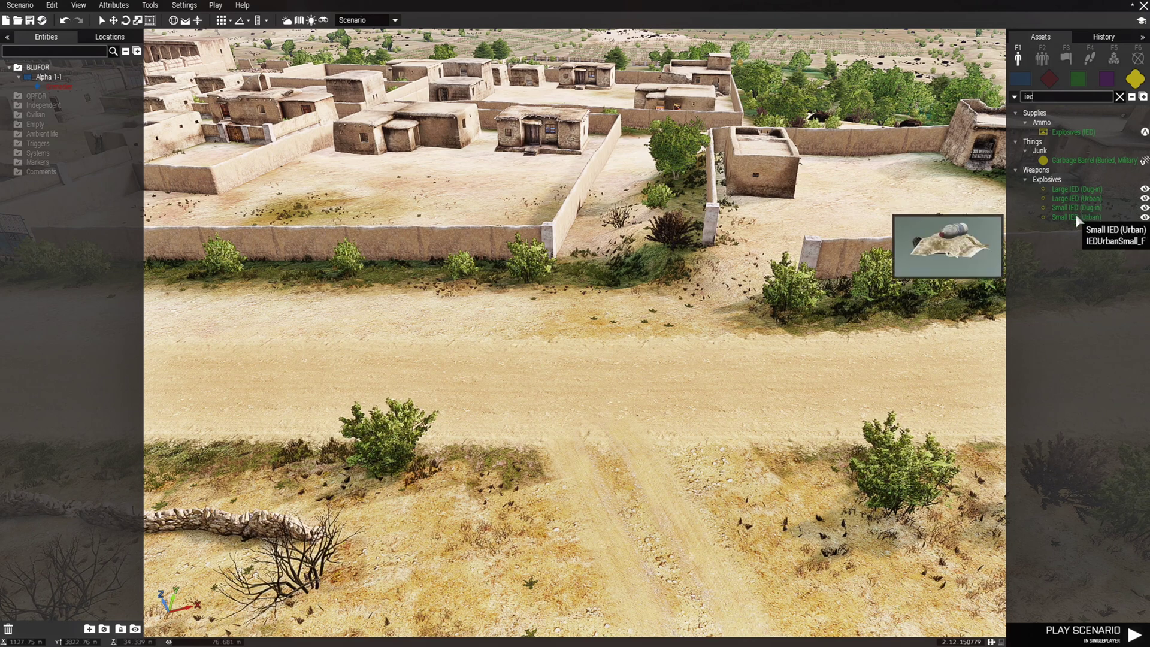
Place a Small IED (Urban) in the middle of the dirt road, near the side track junction.
click(1075, 216)
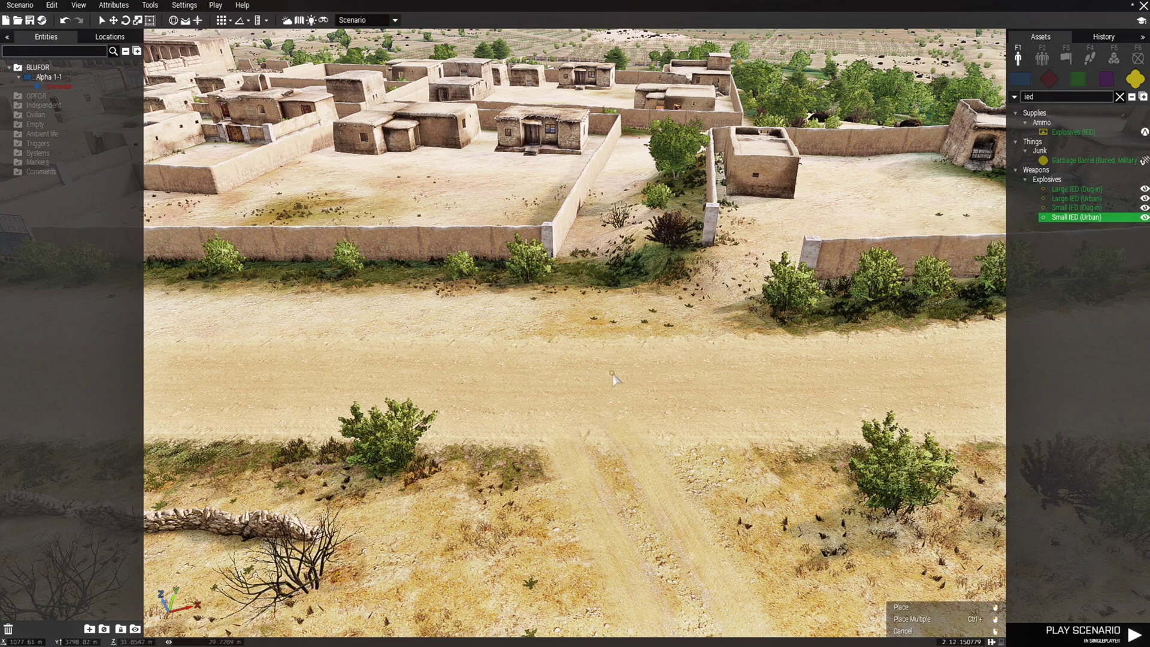
click(586, 388)
scroll(590, 395, up, 6)
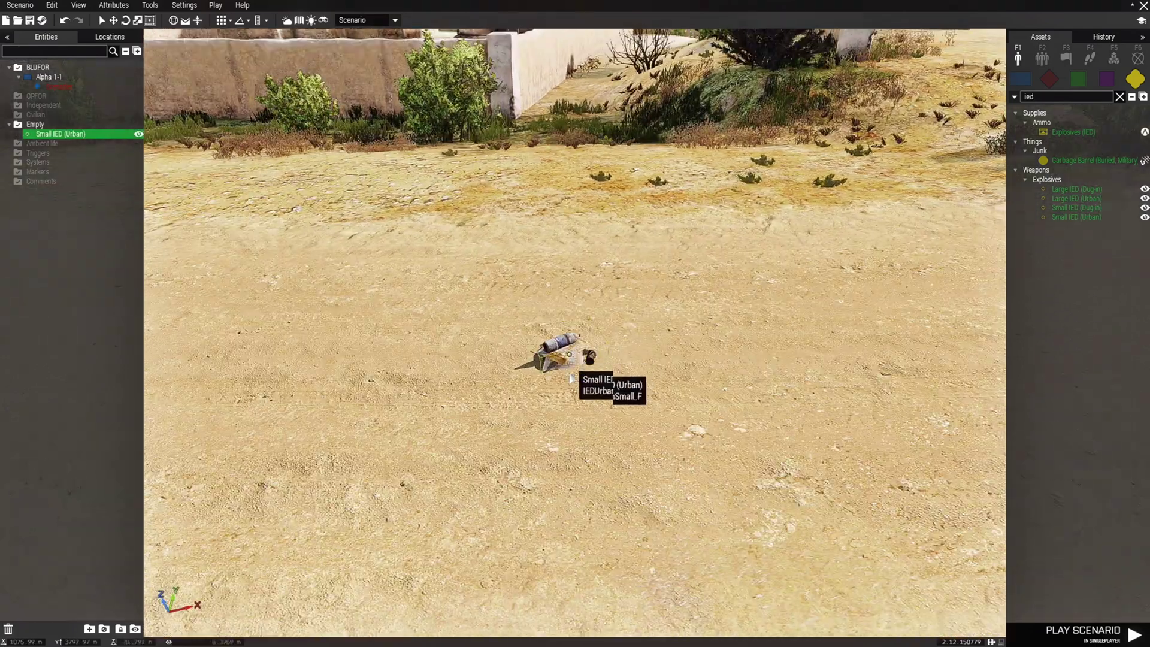
drag(563, 355, 560, 388)
scroll(560, 390, down, 5)
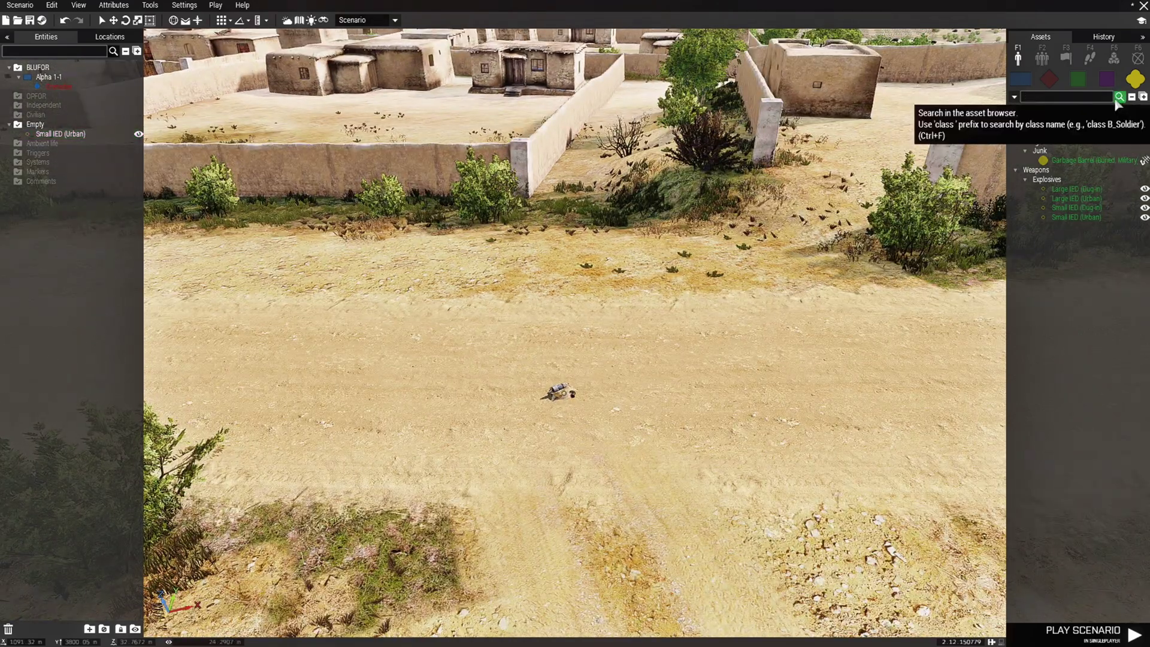
Search the prop assets for "garbage" and place Garbage (3x3) on the road beside the IED.
click(1046, 99)
text(g)
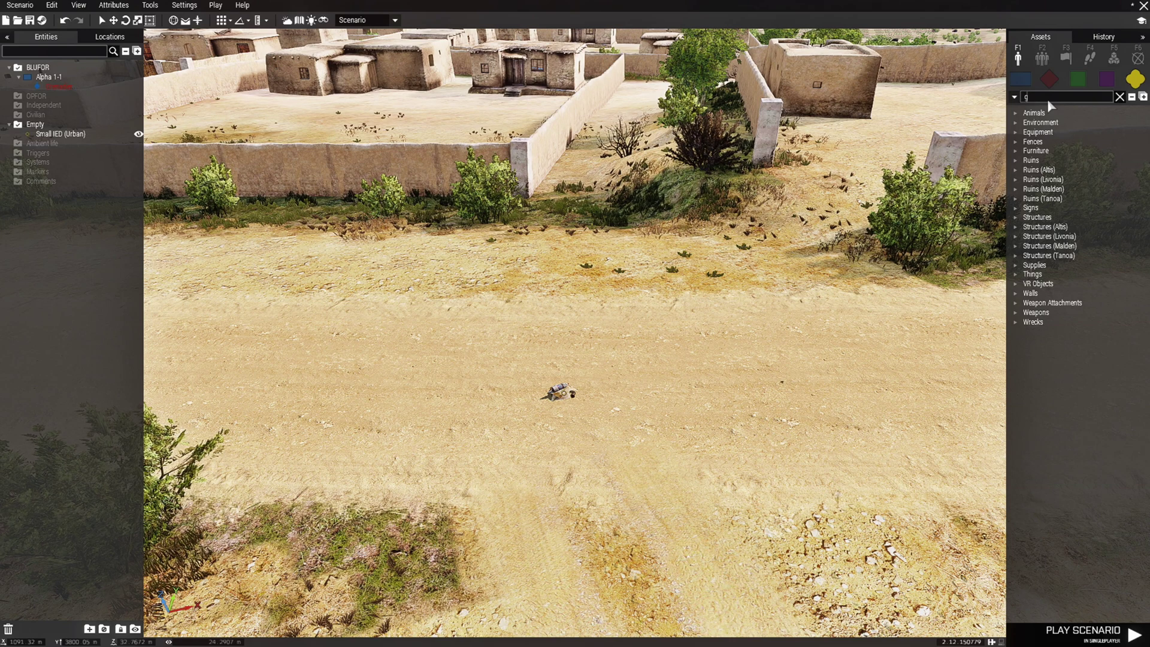
text(ar)
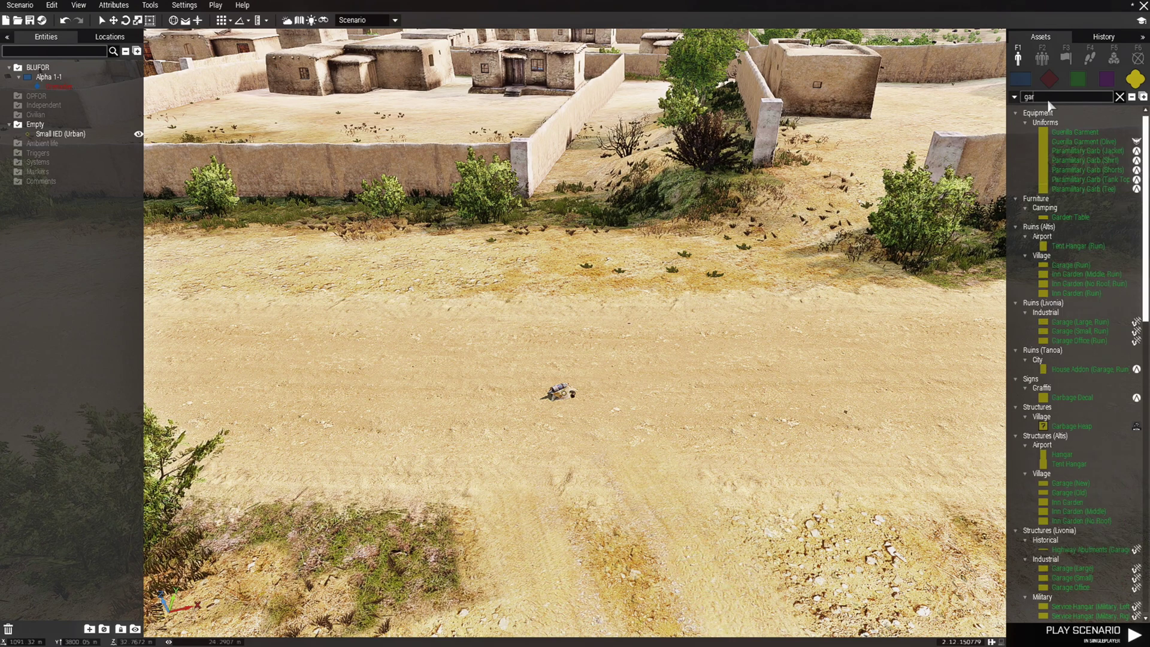
text(bage)
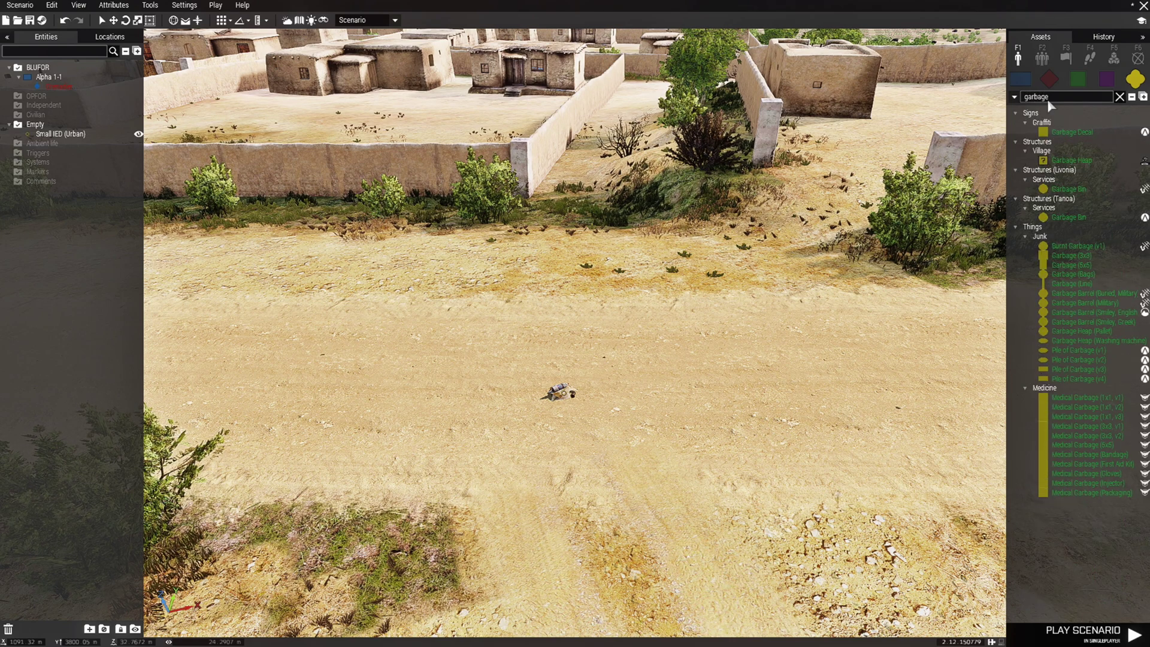
mouse_move(1068, 261)
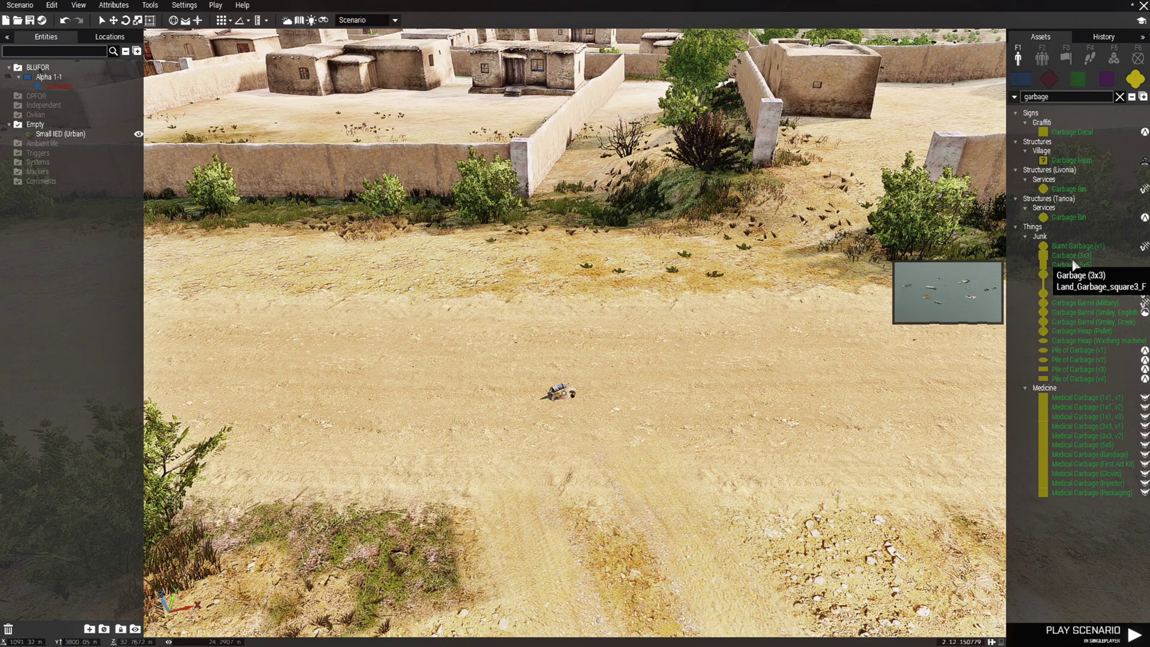
drag(1071, 255, 707, 415)
scroll(707, 414, up, 3)
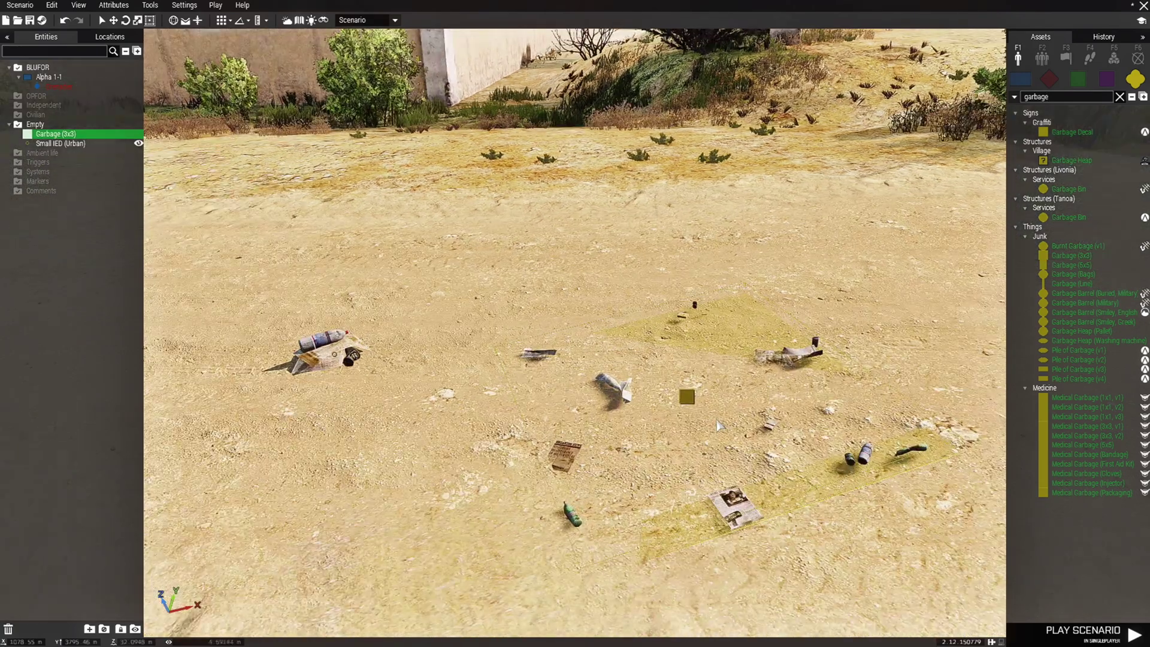
Reposition the Garbage (3x3) beside the IED and delete it, clearing the asset search.
drag(665, 332, 658, 367)
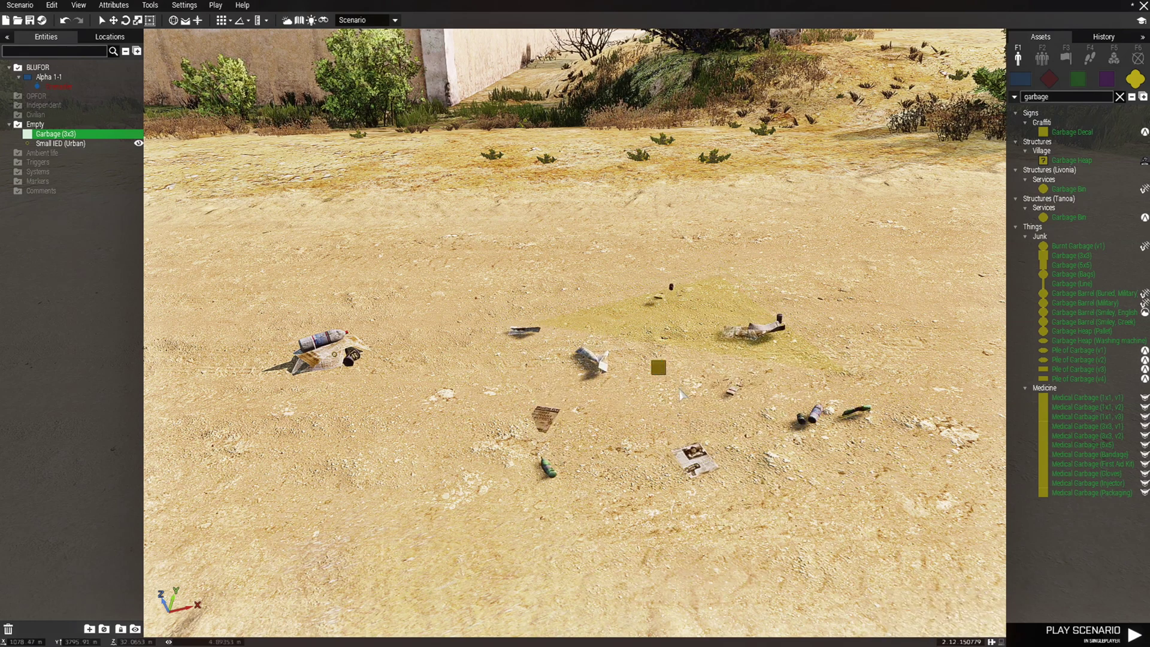
scroll(666, 378, down, 2)
scroll(669, 389, down, 1)
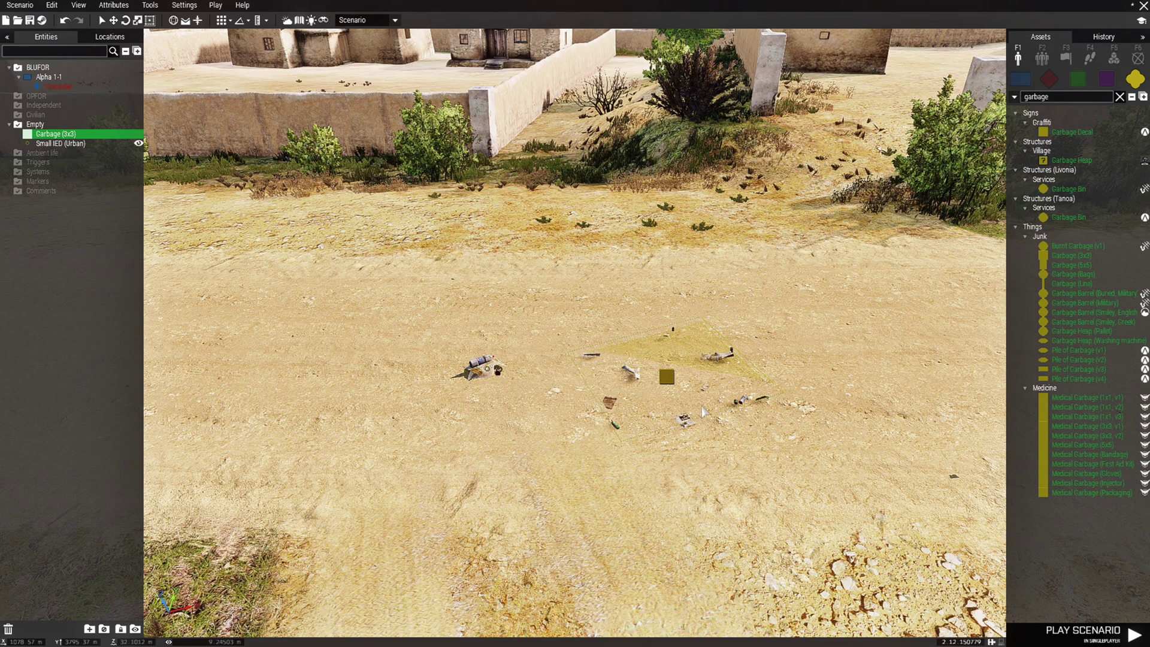
mouse_move(666, 376)
mouse_down()
mouse_move(698, 371)
mouse_move(666, 354)
mouse_move(678, 389)
mouse_up()
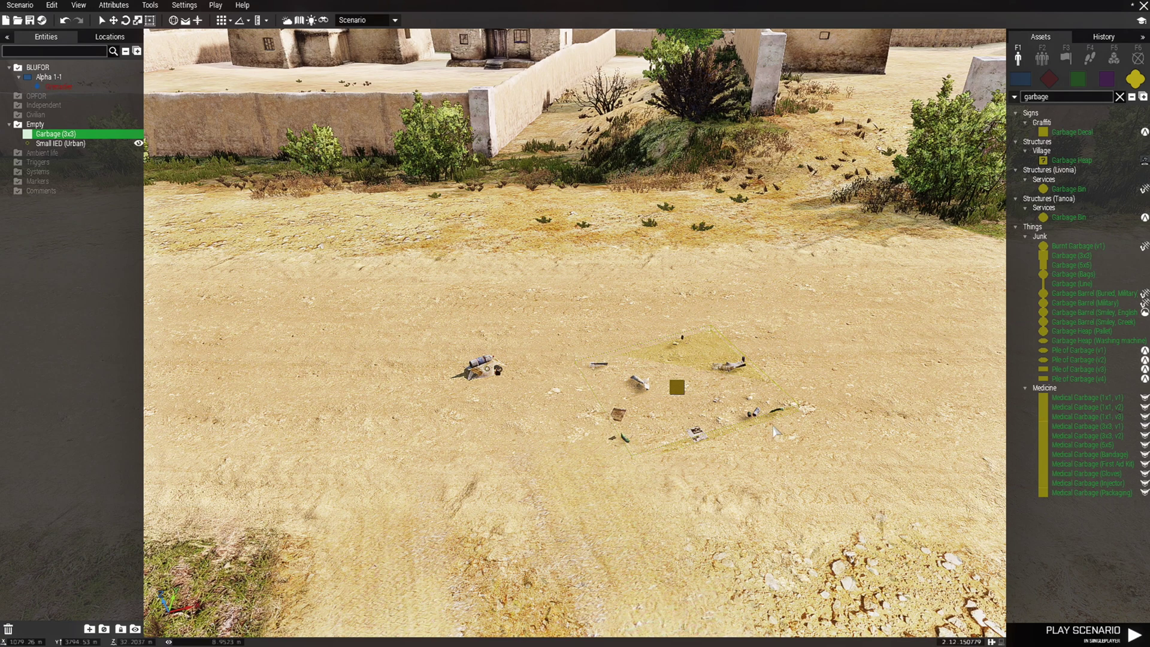
key(Delete)
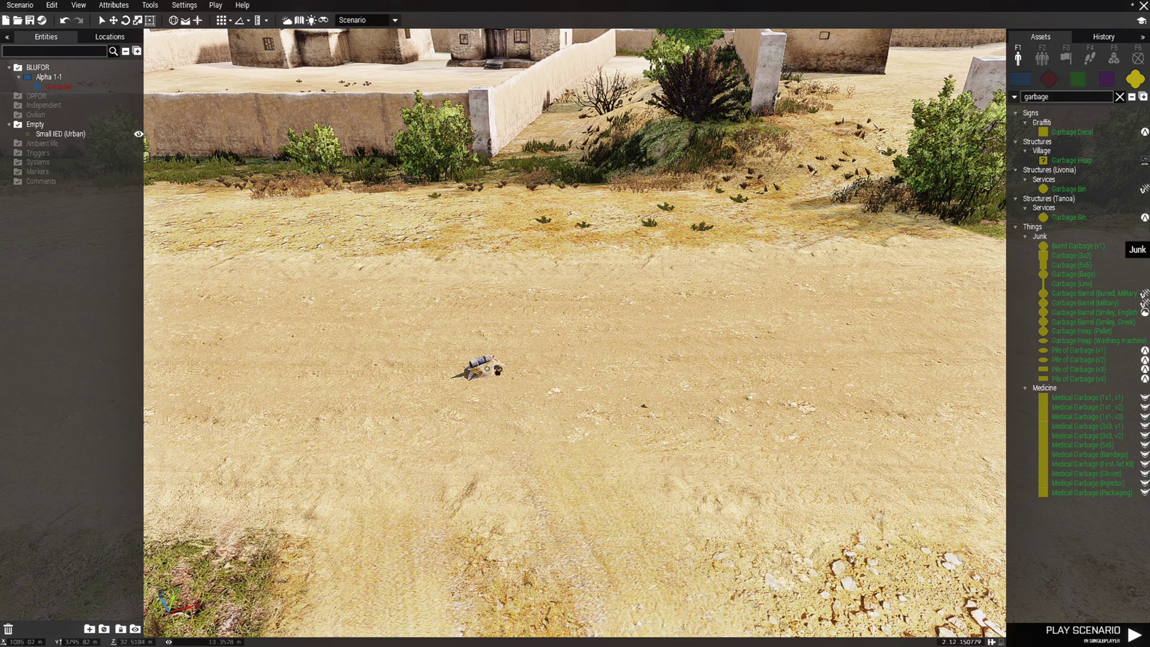
click(1120, 100)
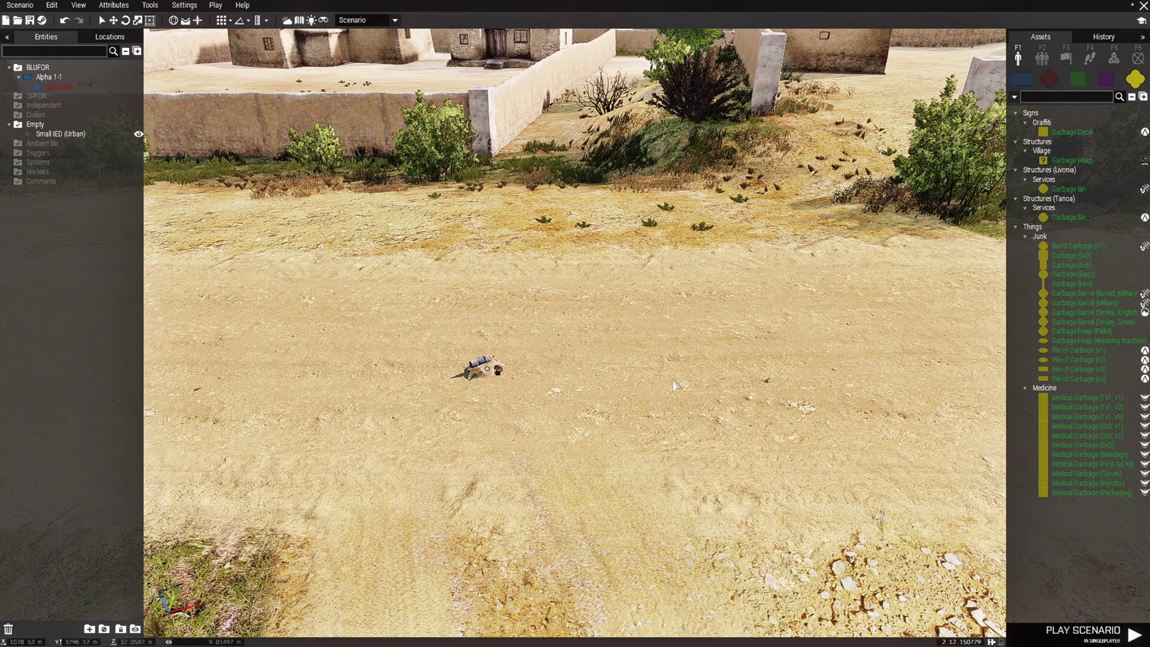
Give the Small IED (Urban) the variable name ied in its attributes.
scroll(675, 386, down, 2)
key(a)
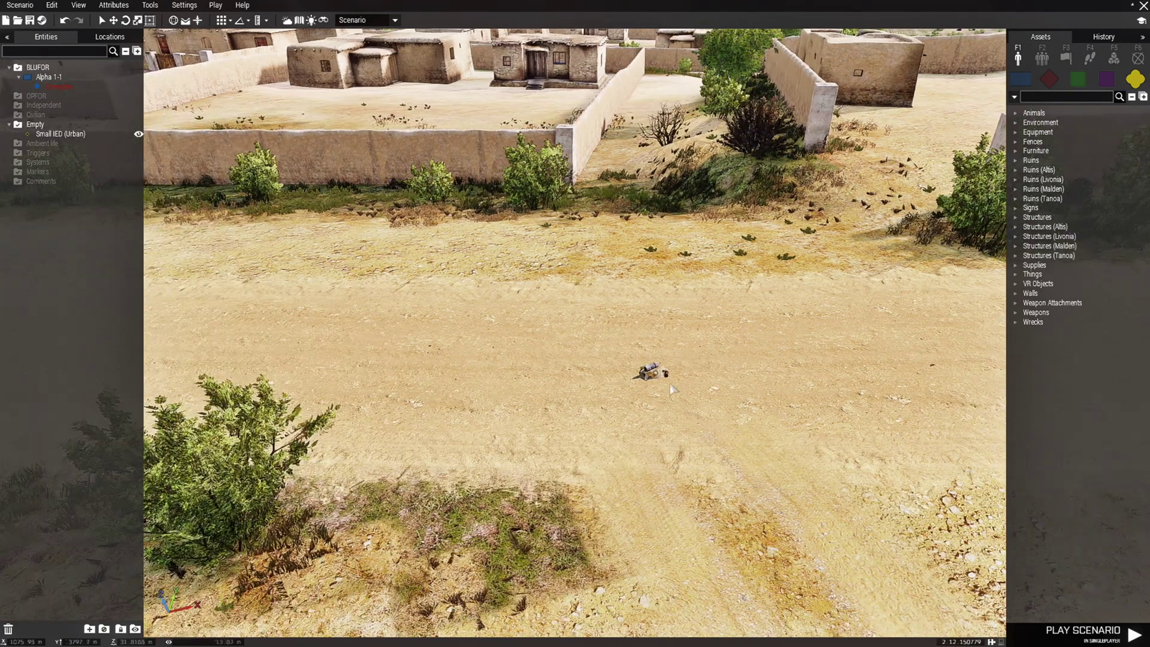
key(w)
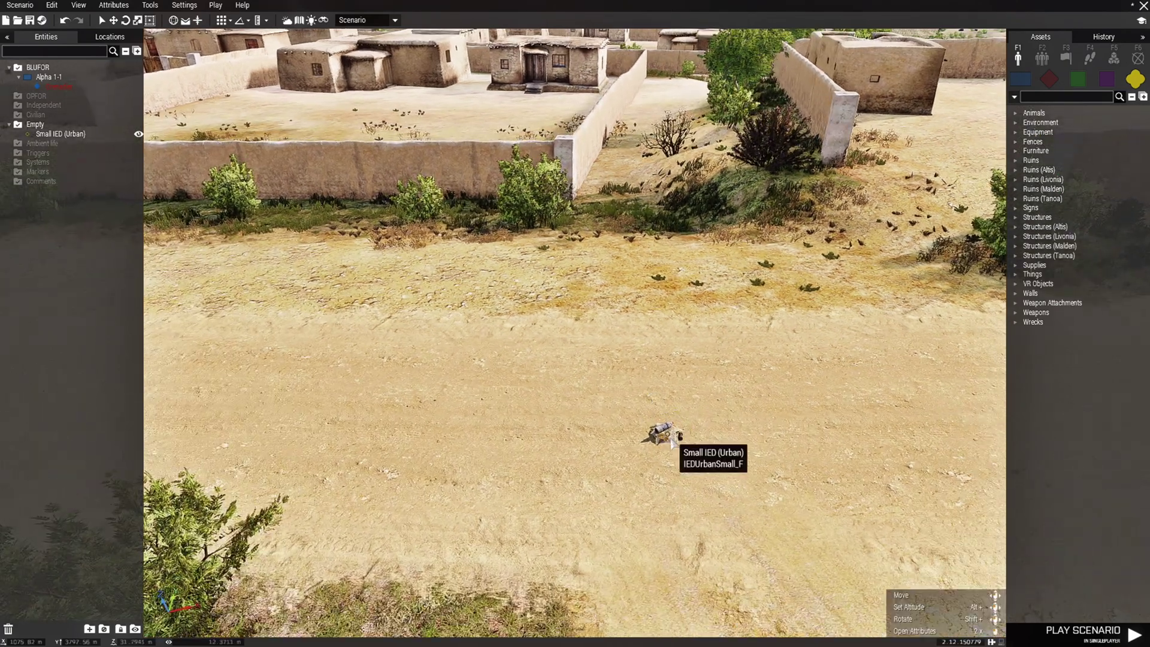
double_click(669, 437)
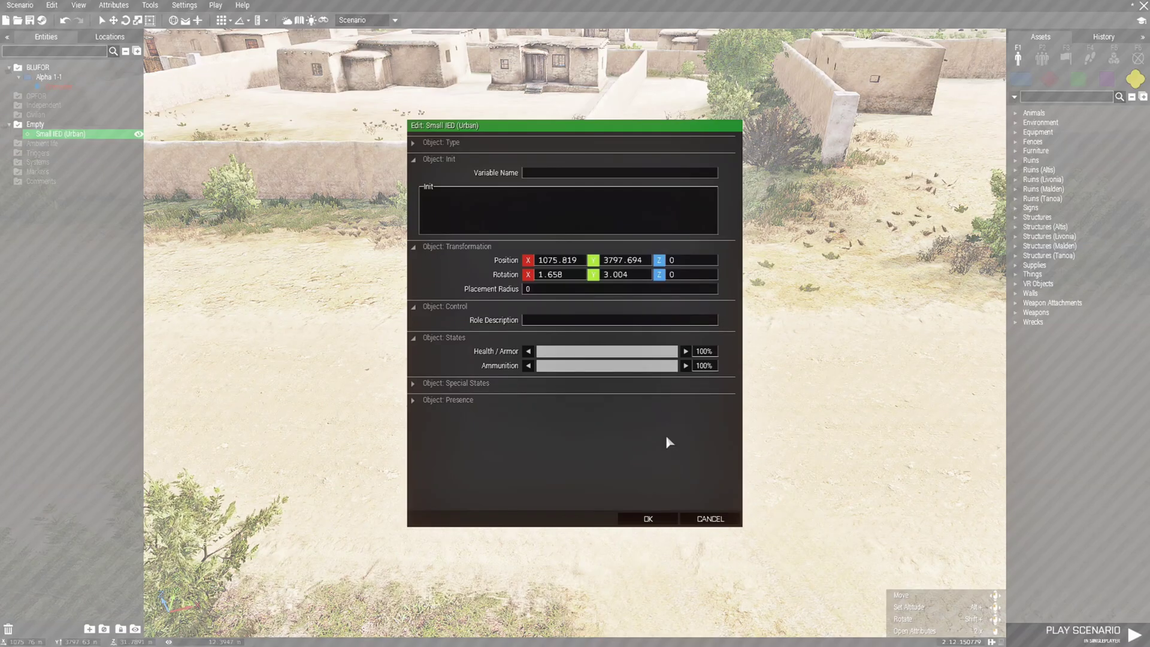
mouse_move(544, 190)
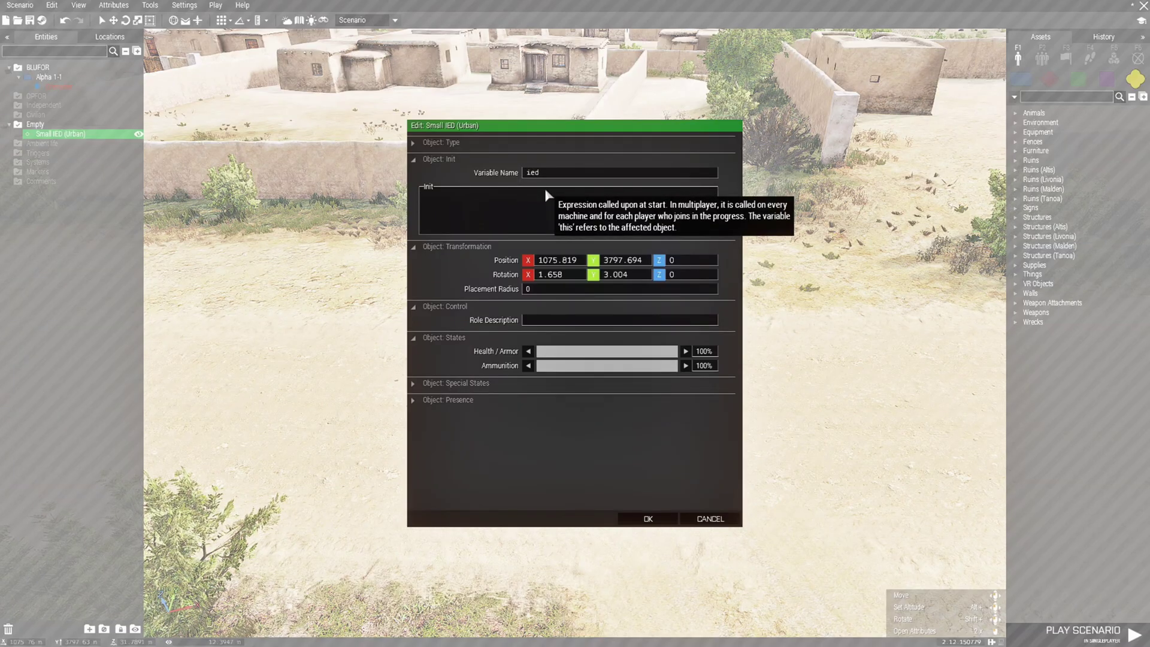
click(648, 520)
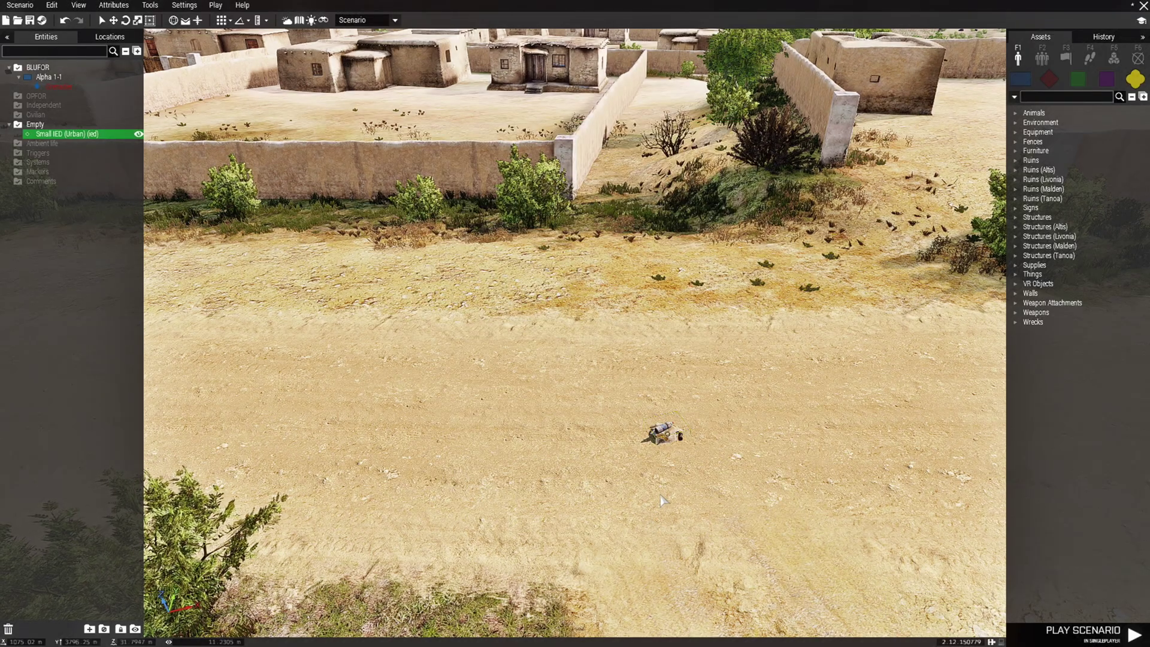
click(664, 504)
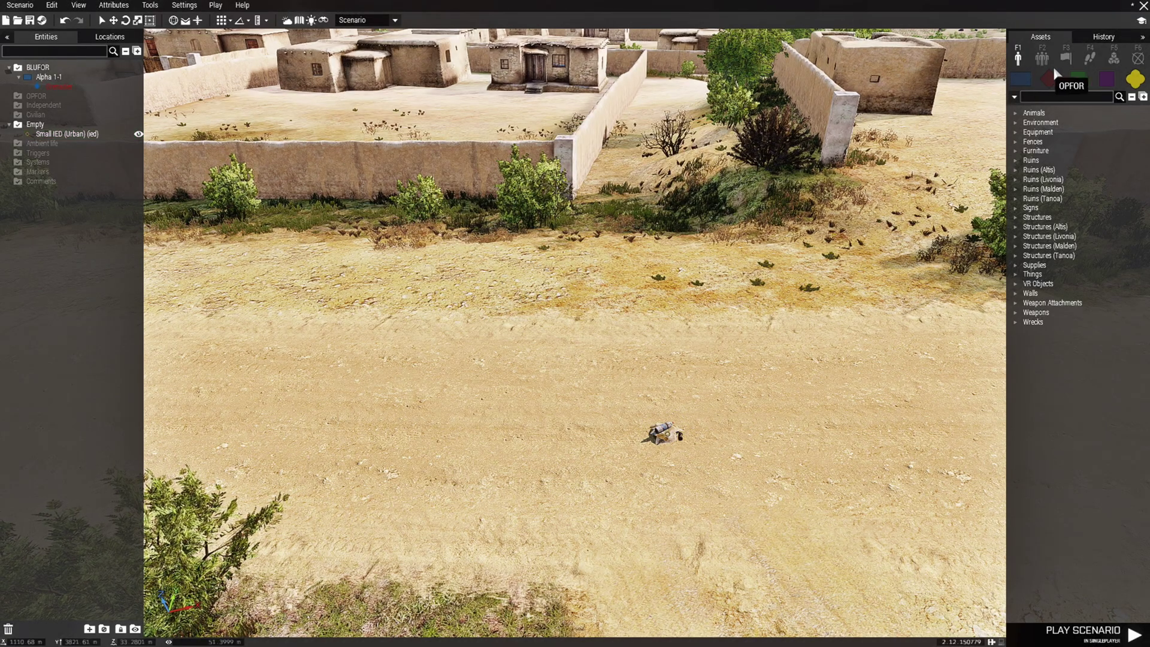
Place a plain Trigger on the dirt road a few metres from the IED.
click(1066, 58)
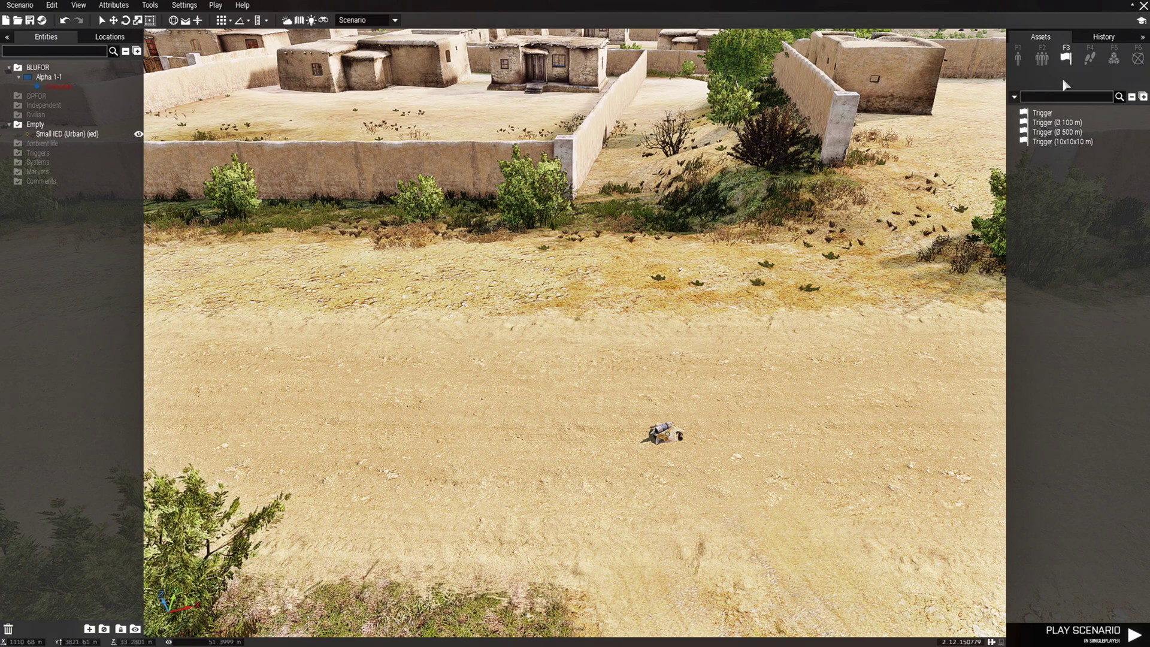
click(1042, 114)
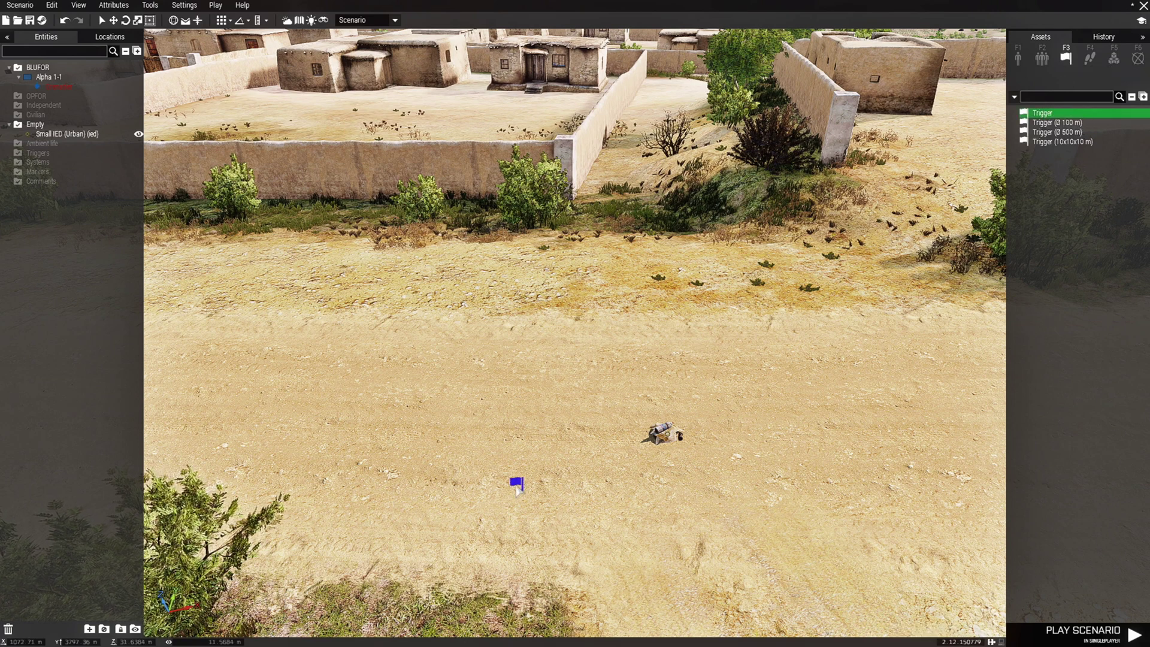
click(503, 425)
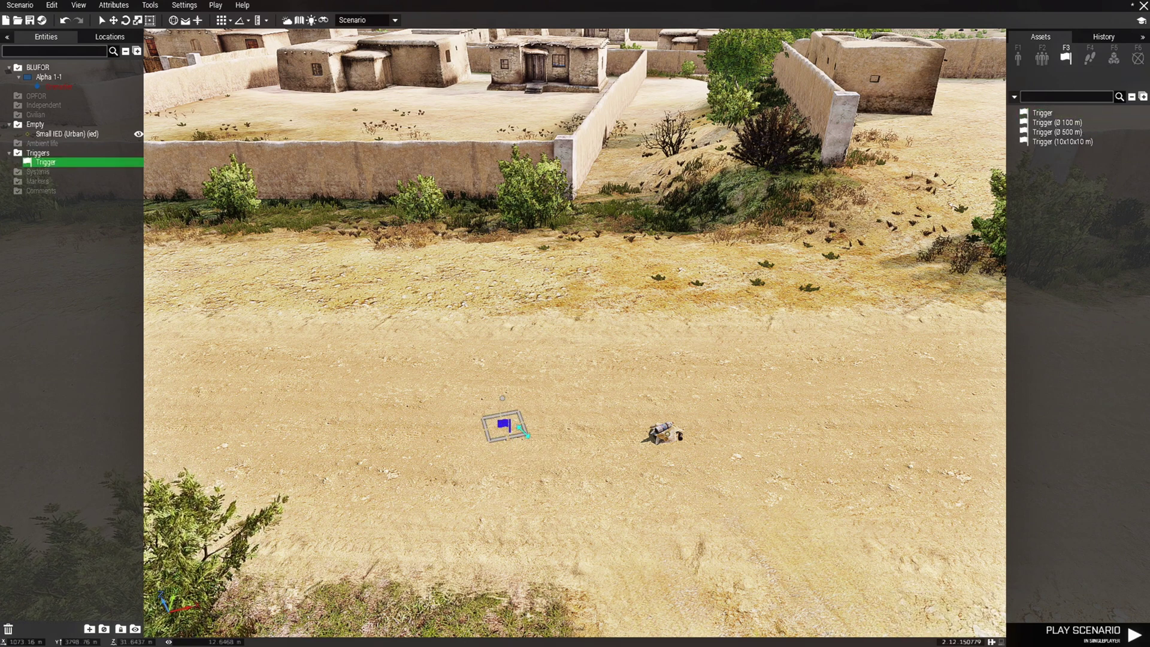
scroll(506, 430, up, 3)
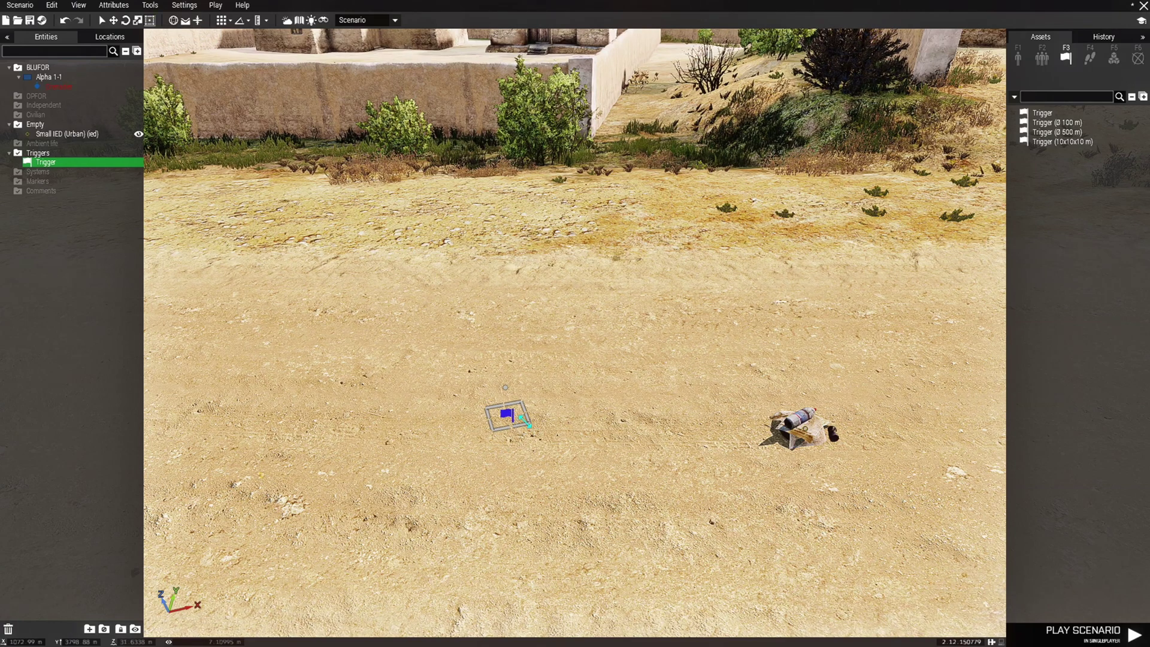
Enlarge the trigger area to about 0.48 by 0.59 and change its shape to a rectangle.
drag(521, 424, 627, 480)
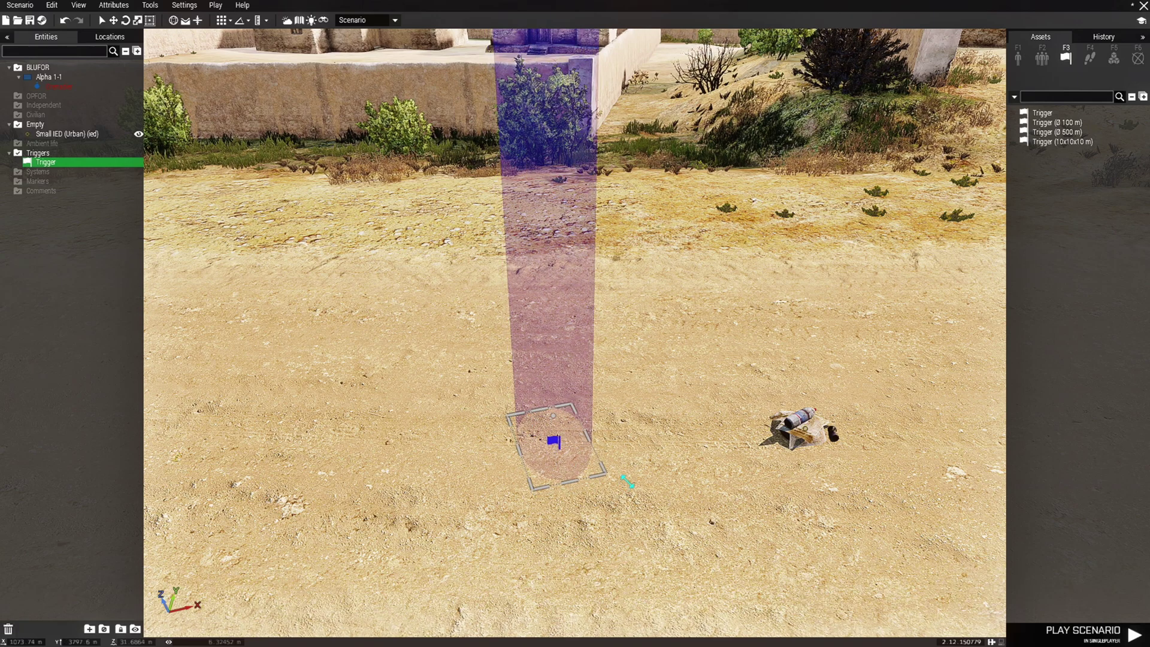
double_click(558, 441)
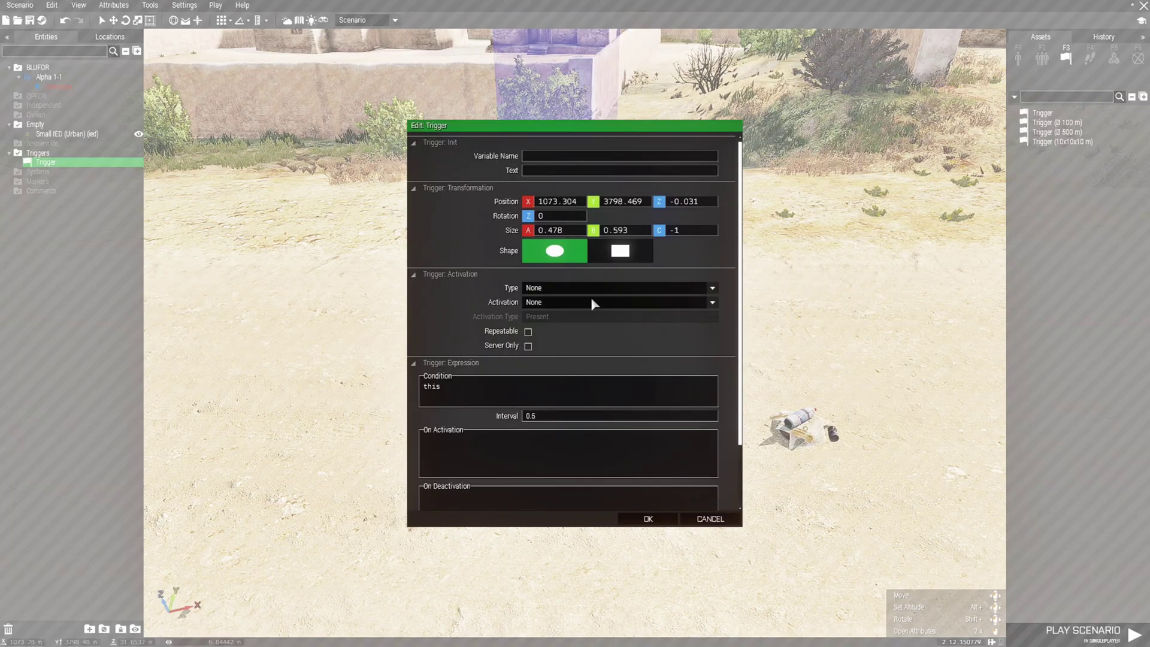
click(619, 250)
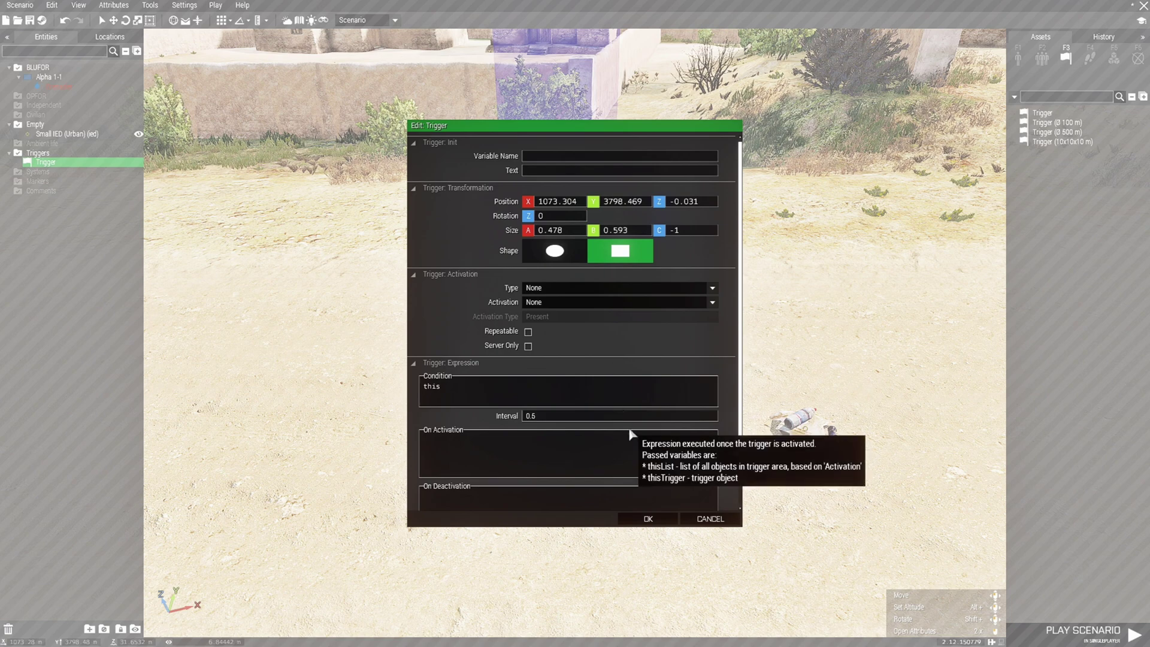
click(647, 518)
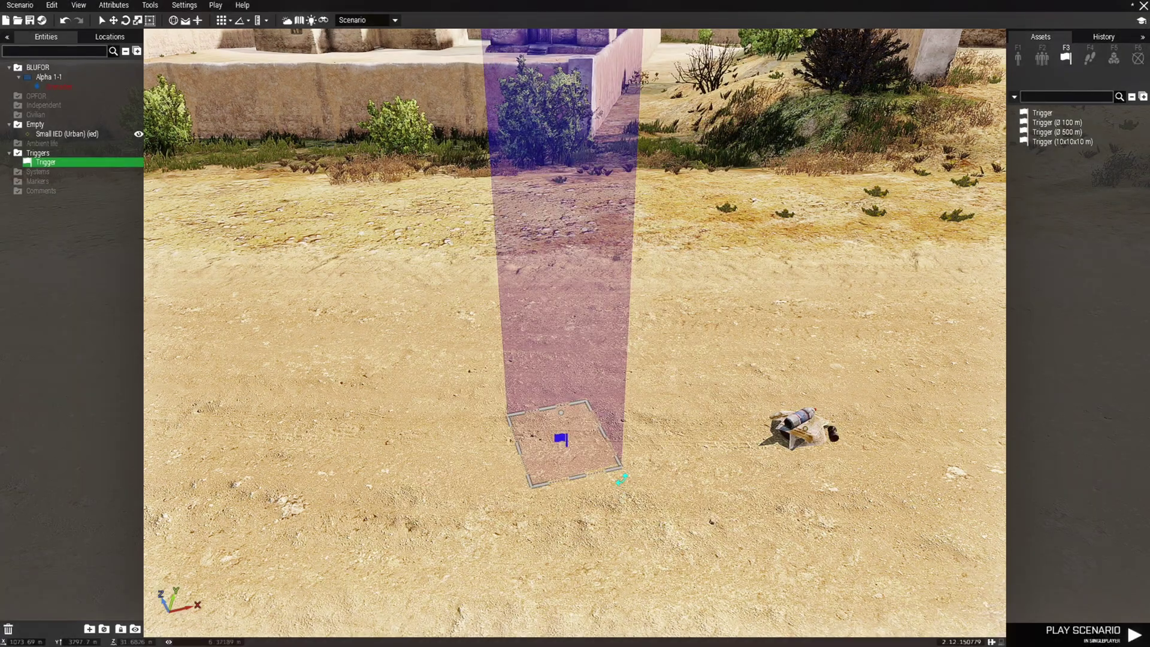
Widen the rectangular trigger area to about 0.62 by 0.62 and rotate it about 18 degrees to line up with the road.
mouse_move(618, 470)
mouse_down()
mouse_move(626, 494)
mouse_move(637, 465)
mouse_up()
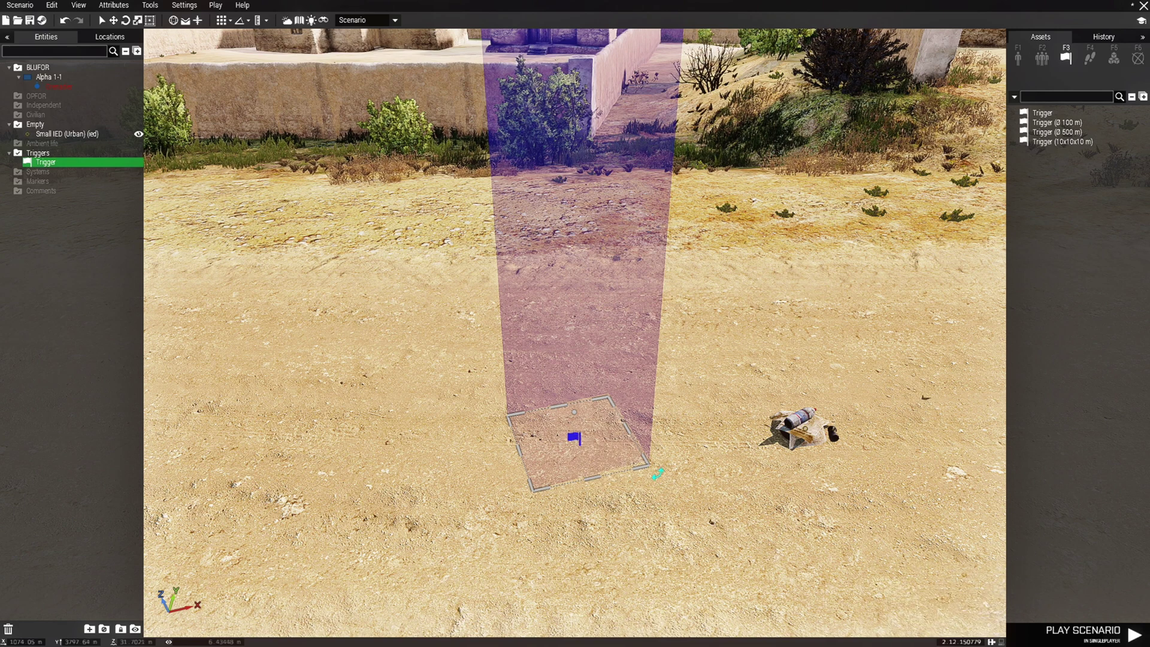
shift+drag(655, 472, 643, 492)
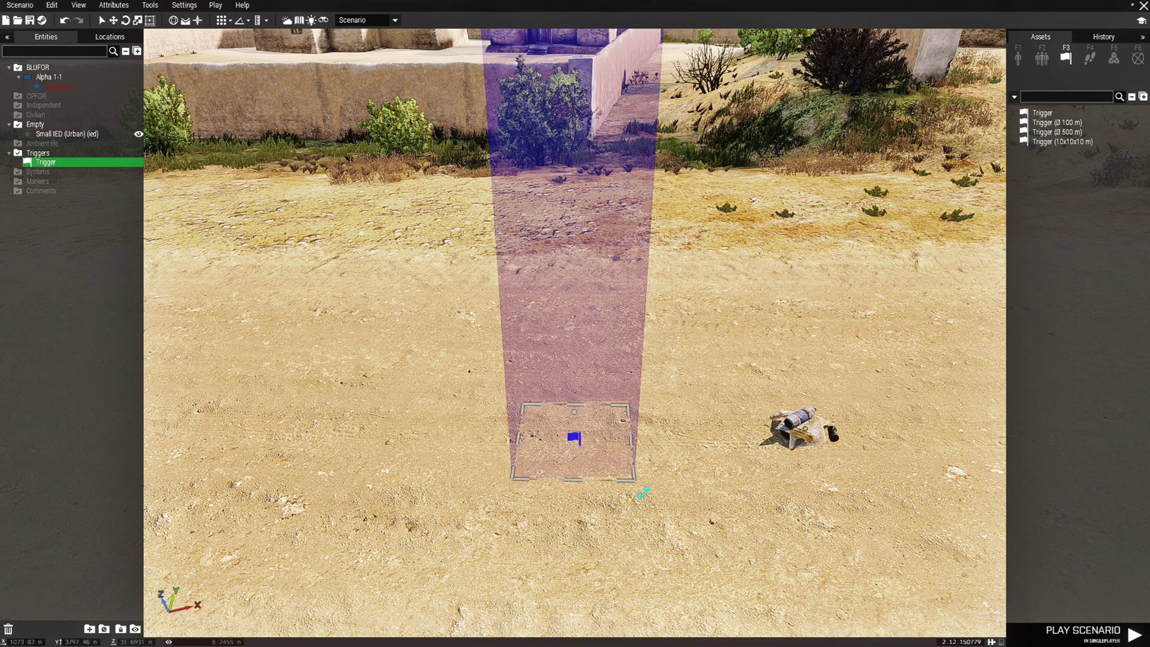
click(643, 493)
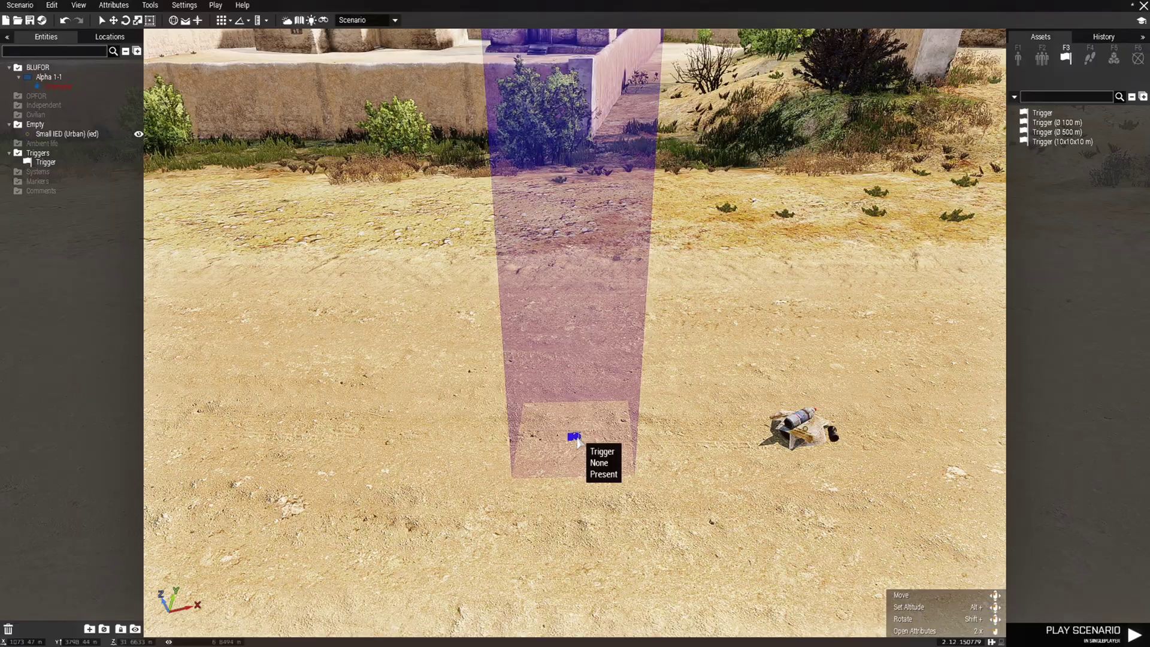
Set the trigger's activation to Anybody in its attributes.
double_click(576, 439)
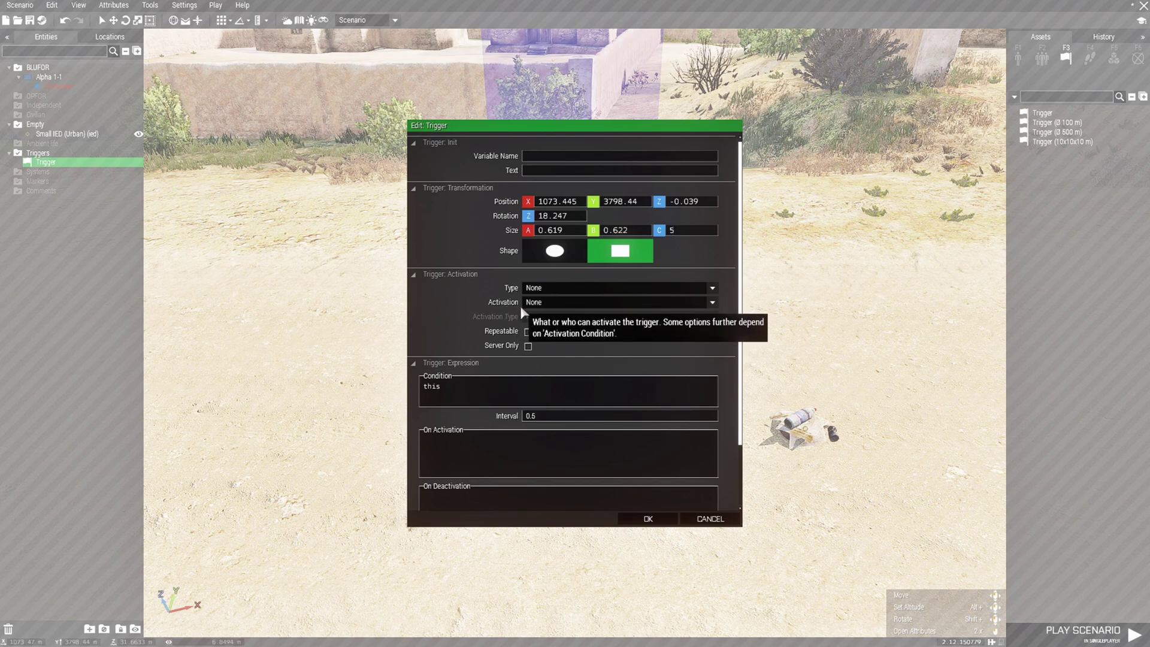
click(552, 305)
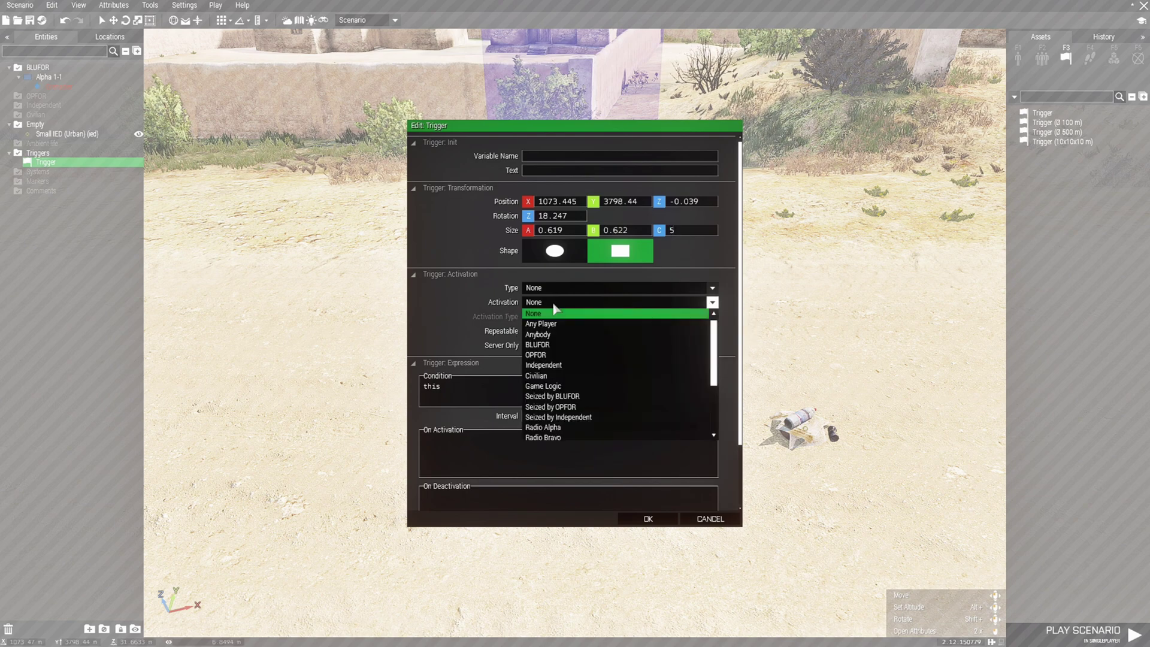
click(566, 334)
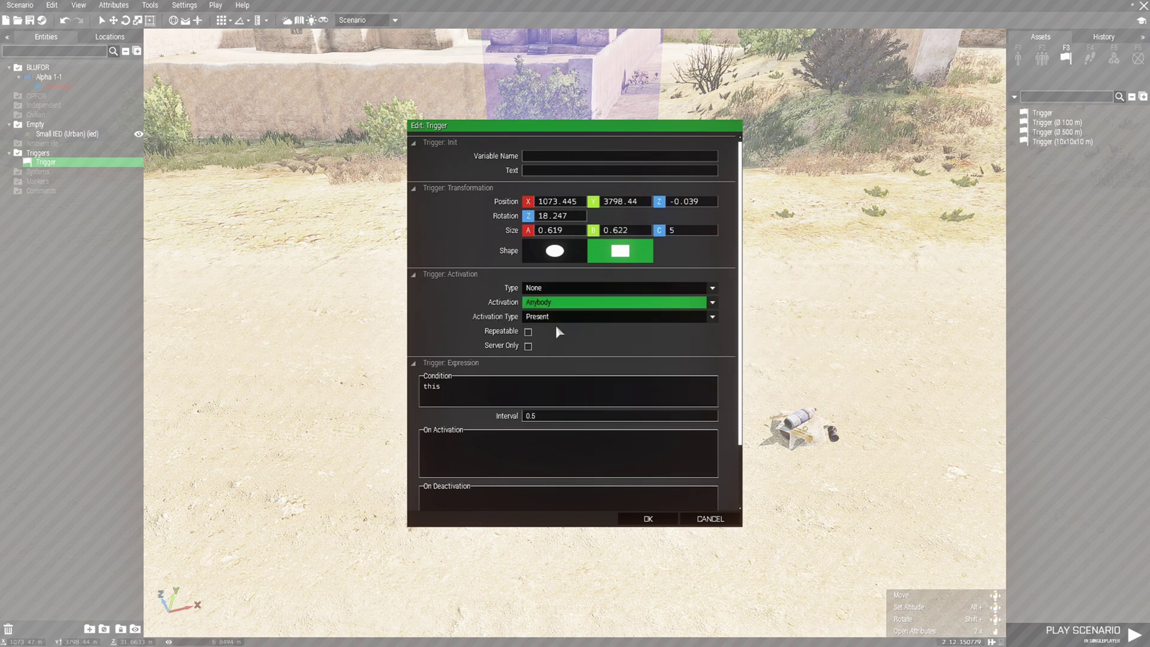
Enter the trigger's On Activation expression _boom = "Bo_GBU12_LGB" CreateVehicle getPos ied; and apply the attributes.
scroll(717, 409, down, 1)
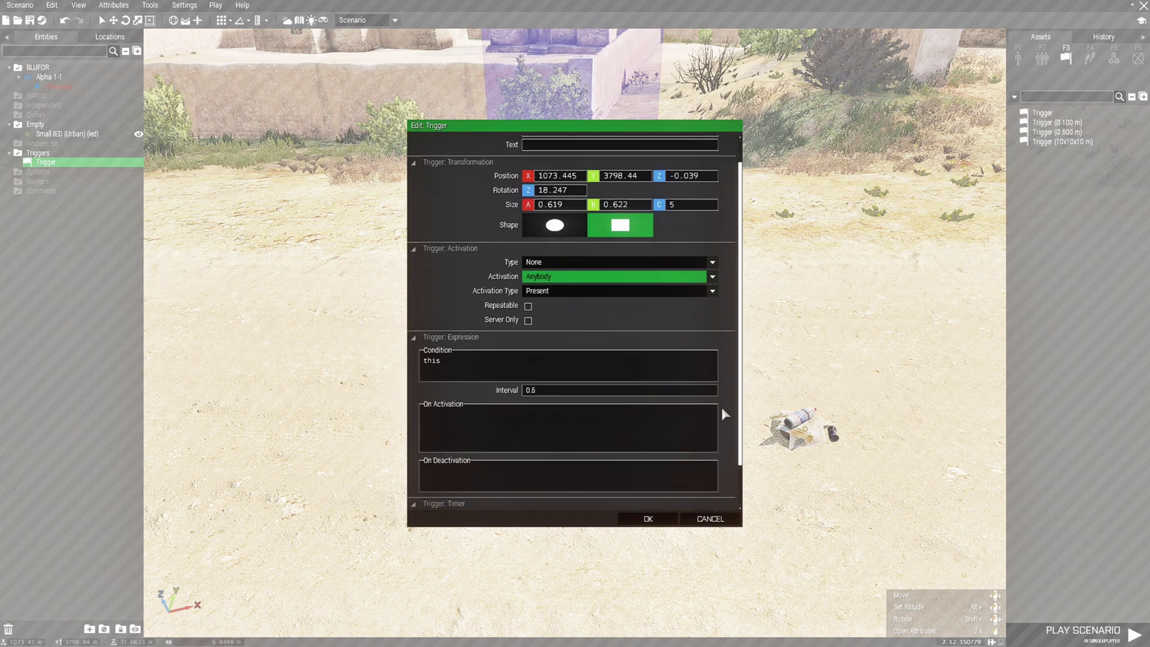
click(451, 420)
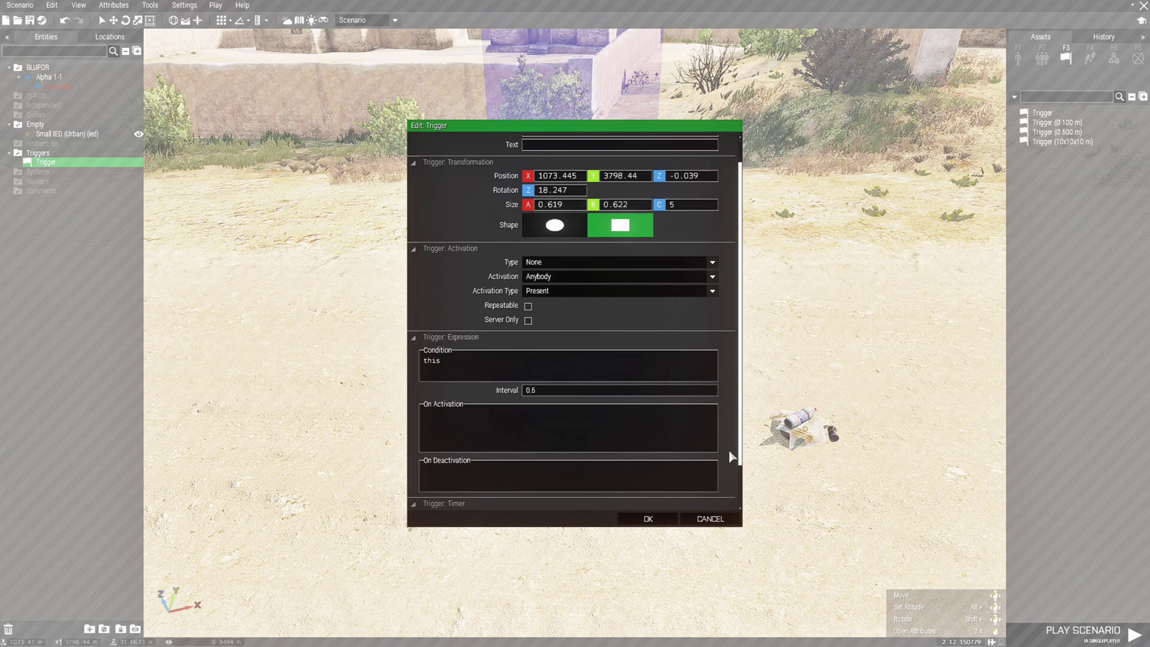
text(_b)
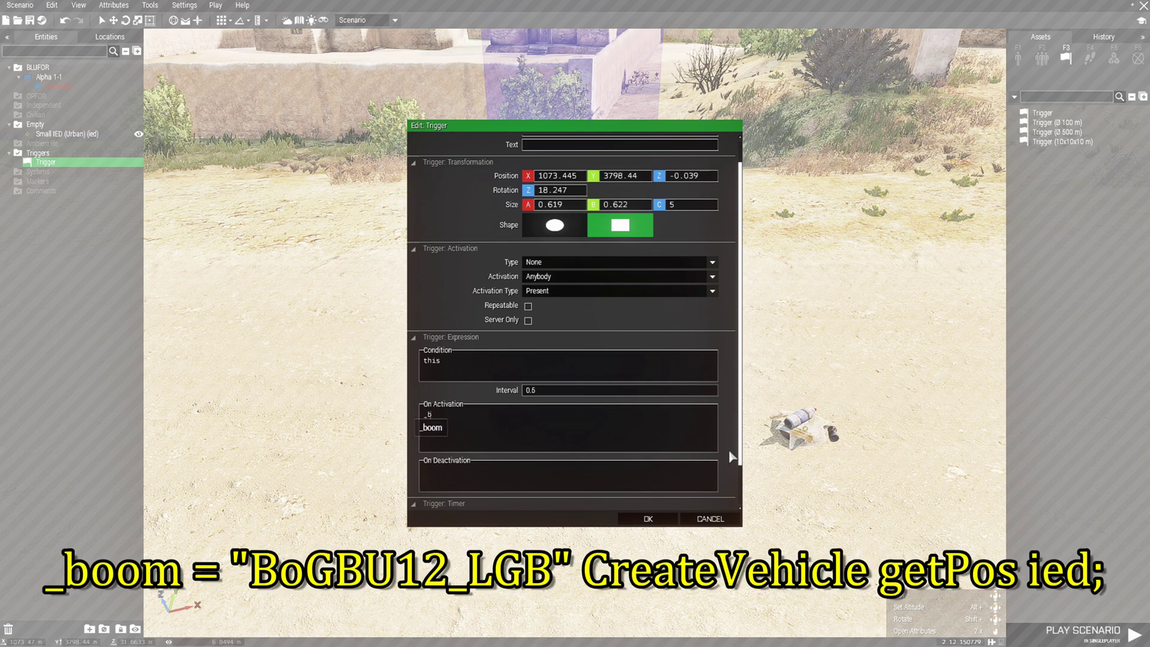
text(oom = ")
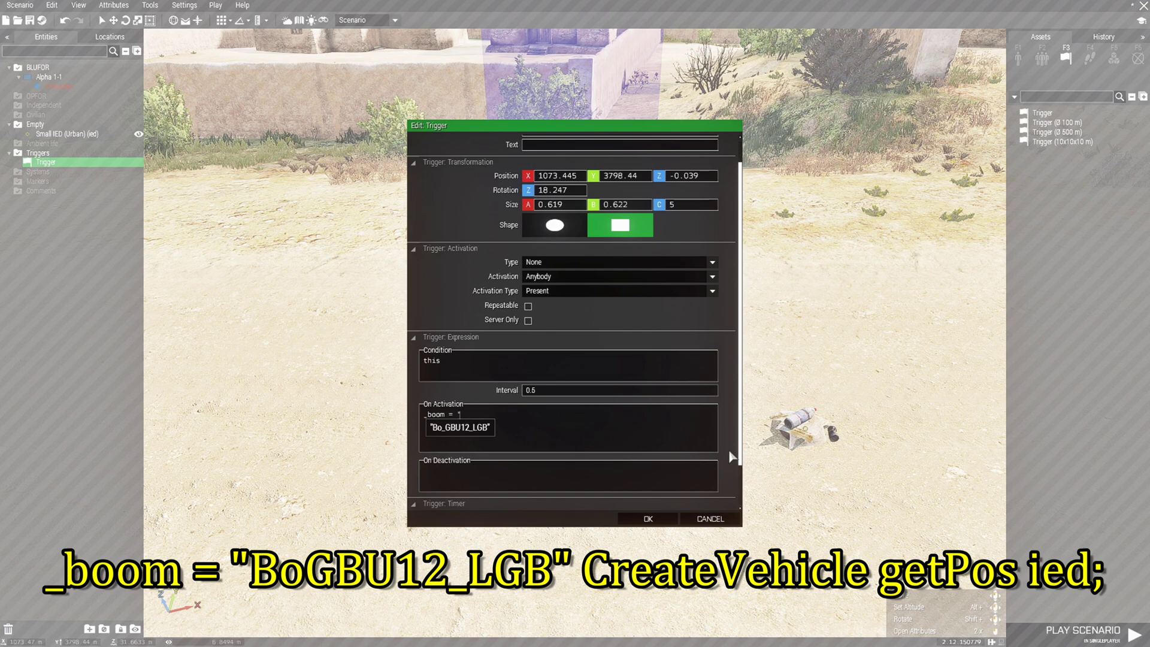
text(B)
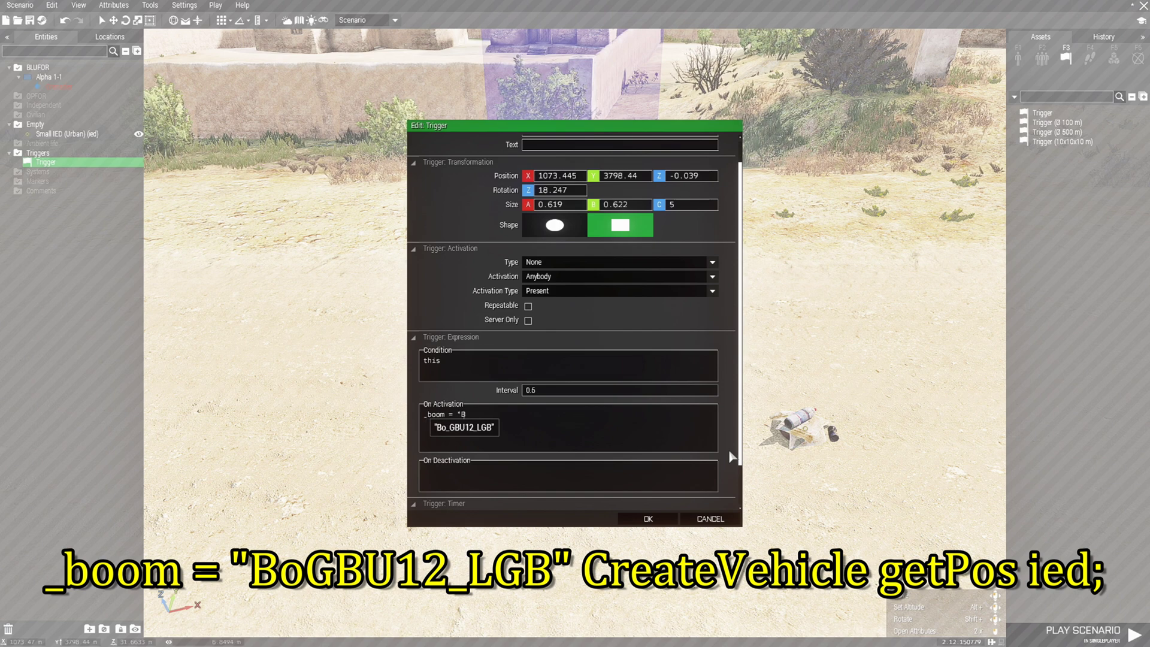
text(o)
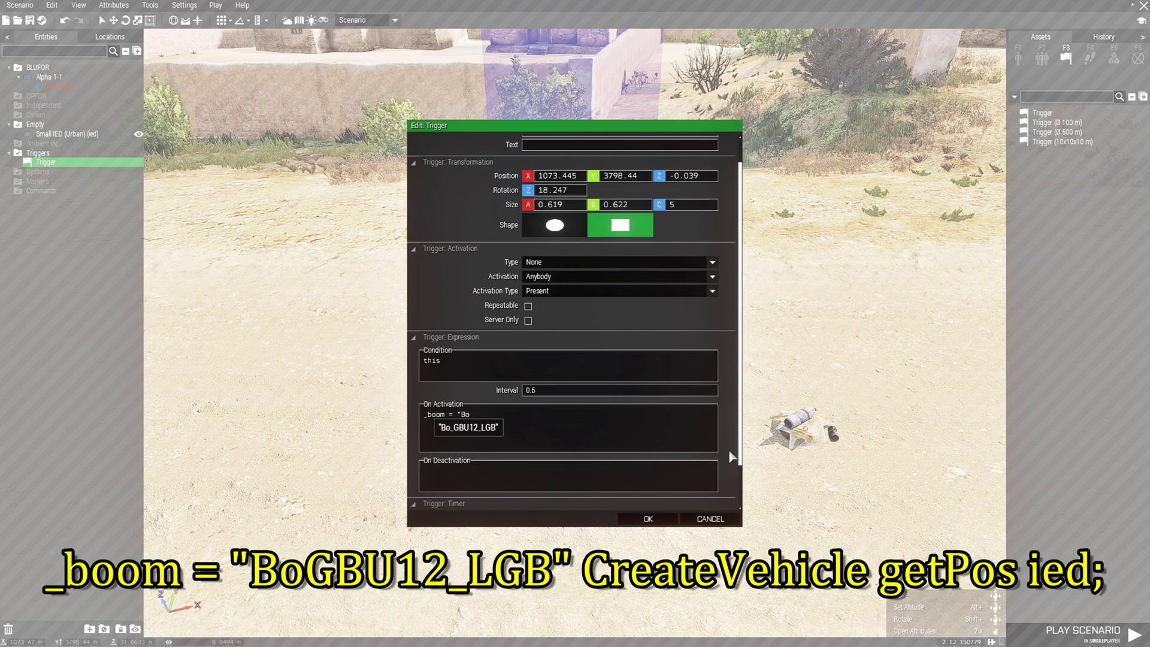
text(_)
text(GB)
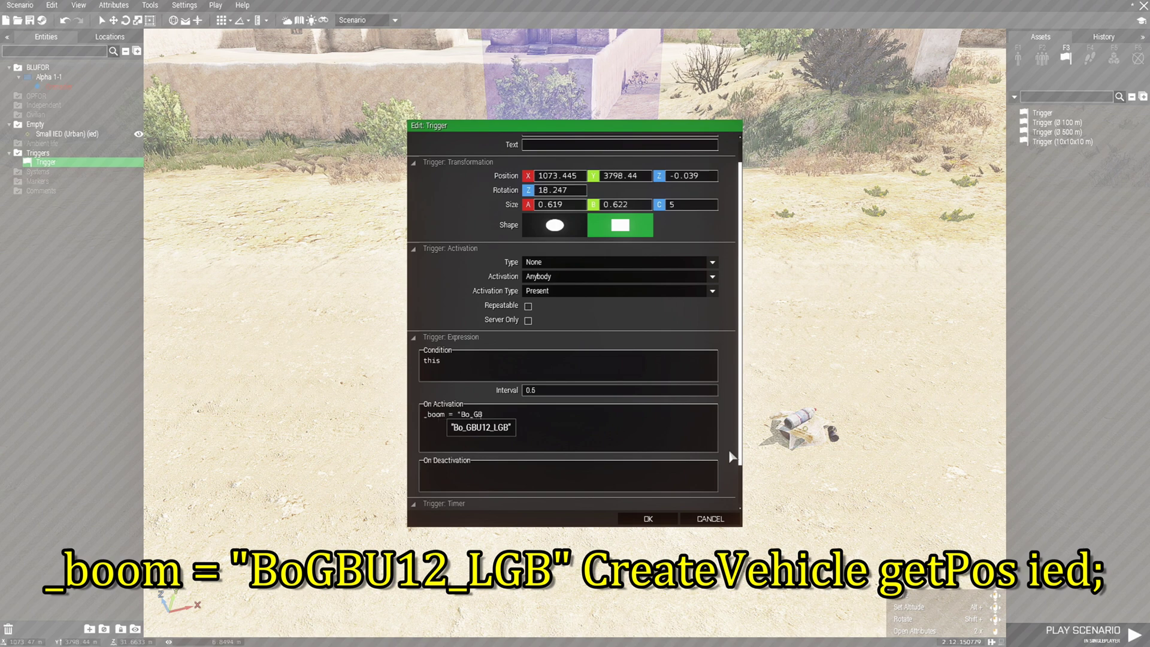
text(U12)
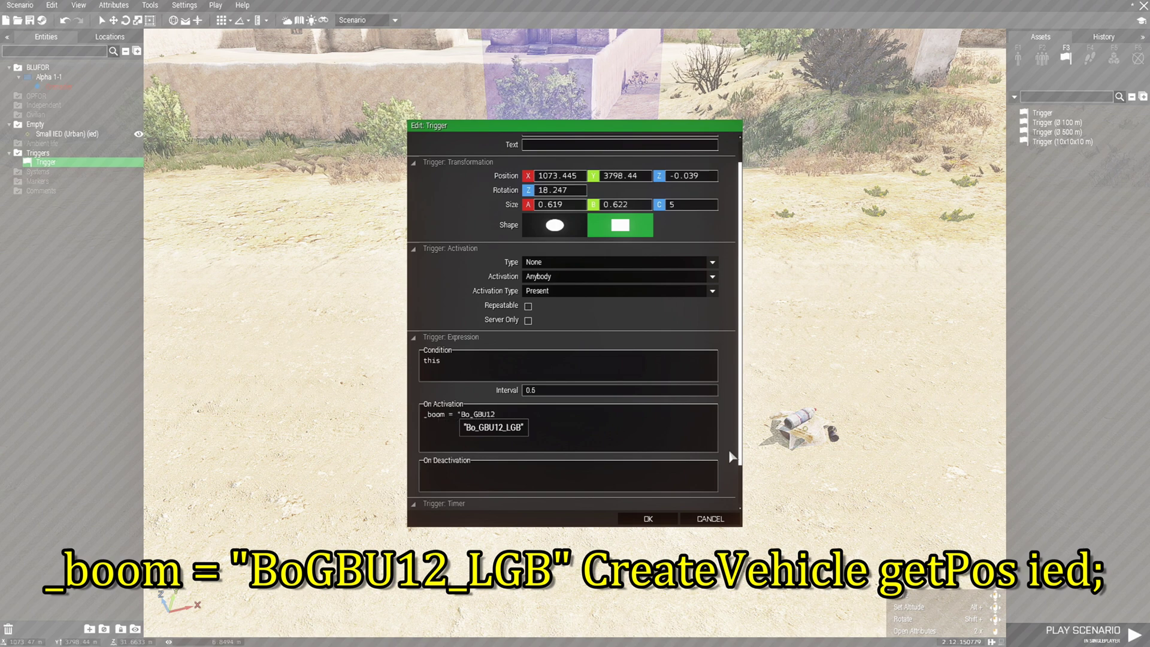
text(_)
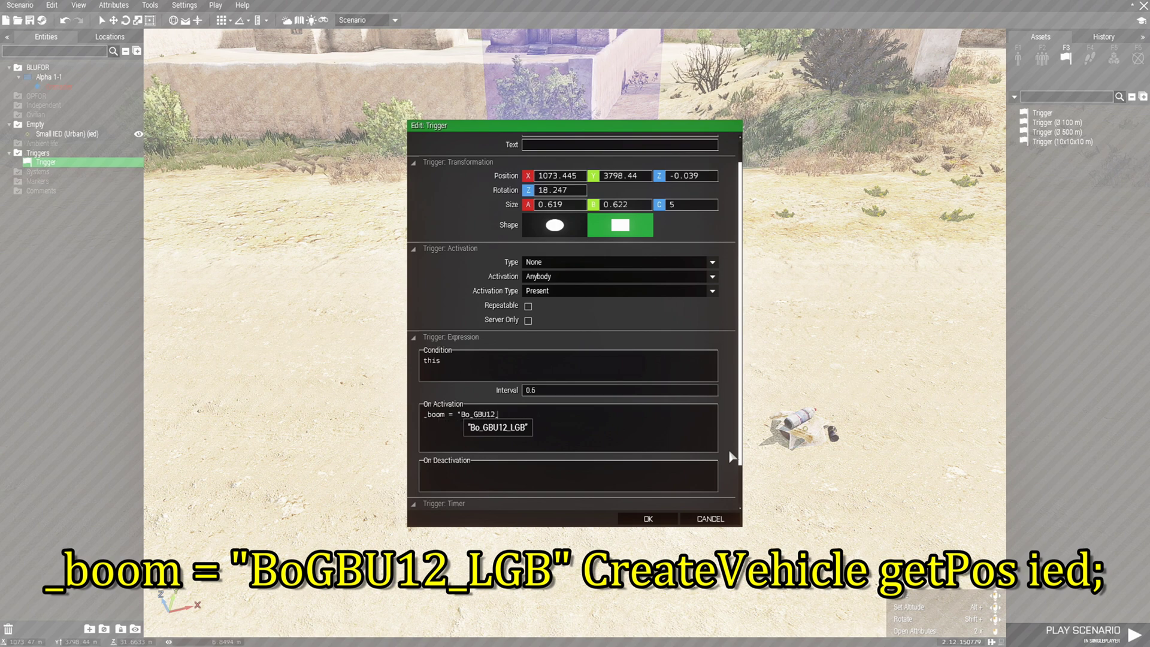
text(LGB)
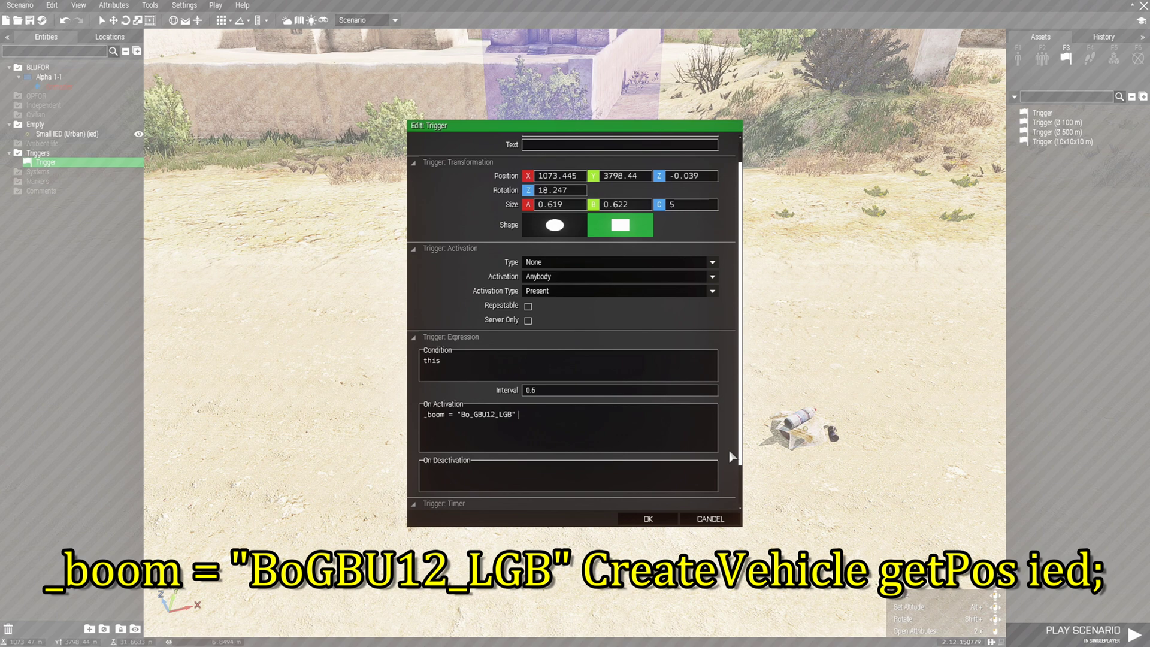
text(" Create)
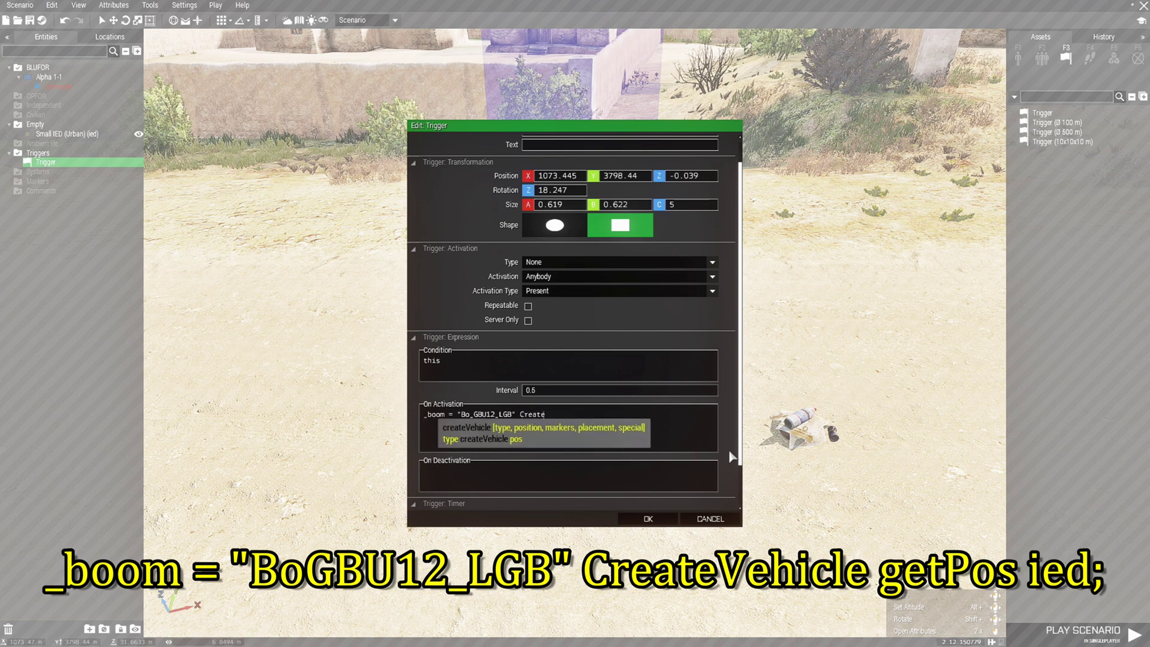
text(V)
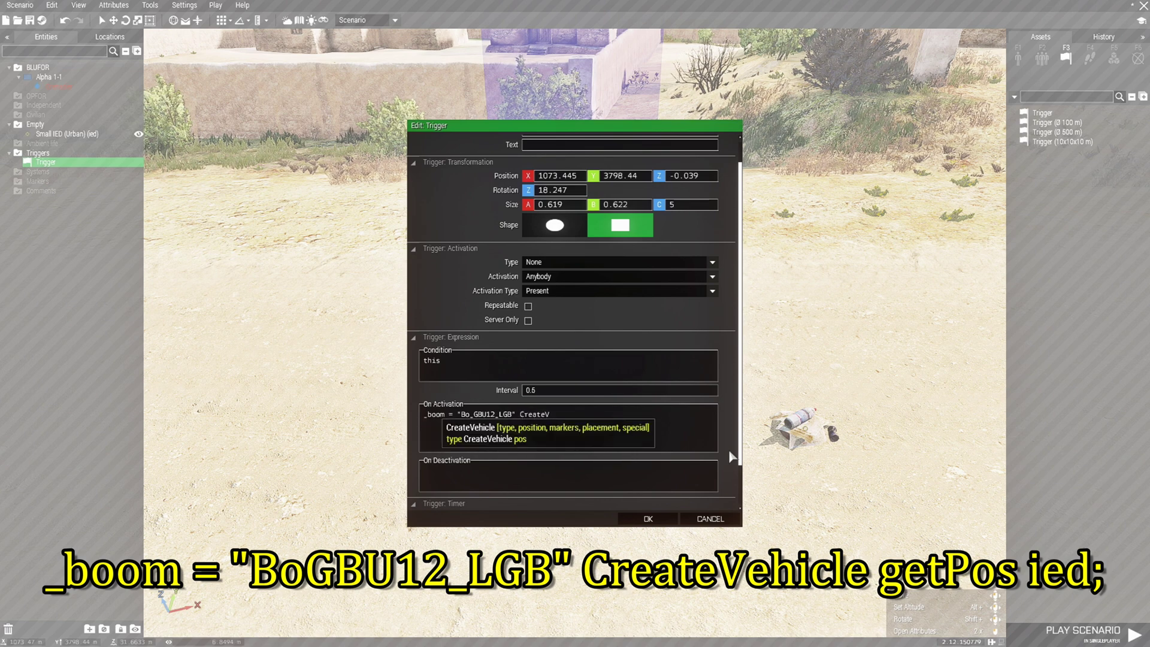
text(eh)
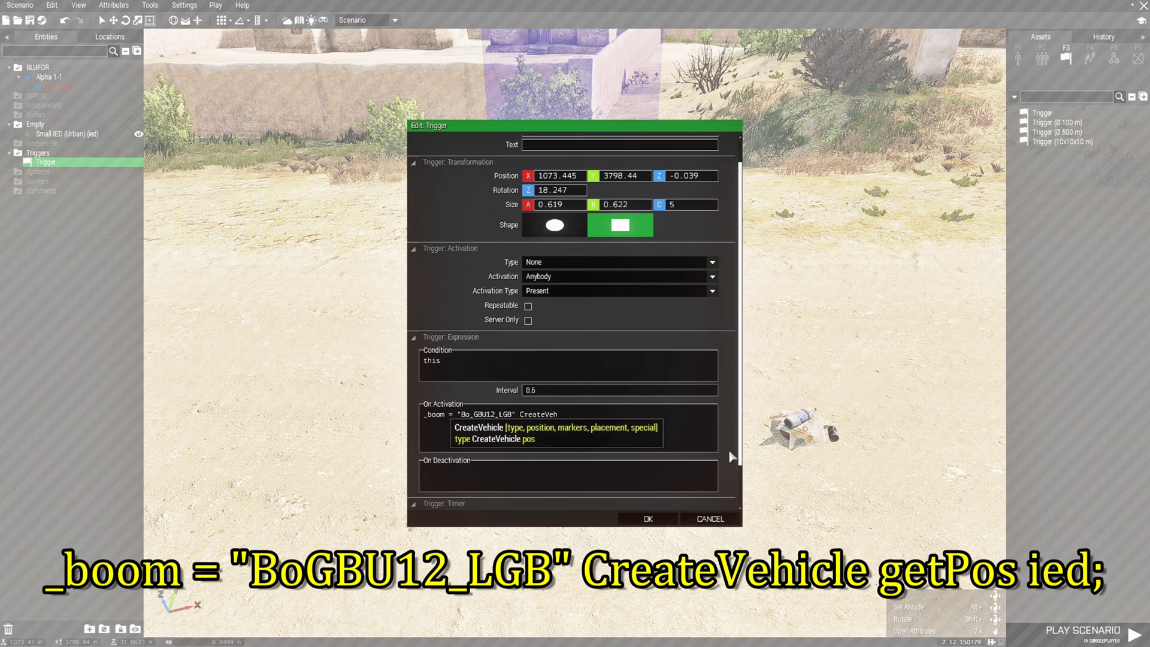
text(icle)
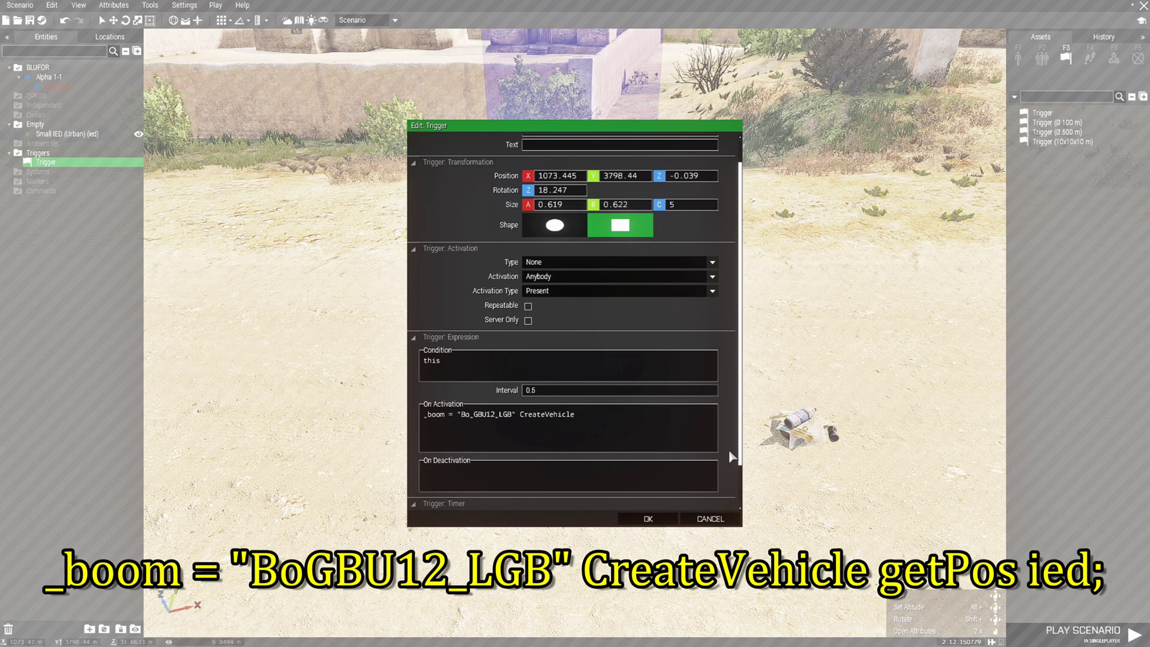
text(get)
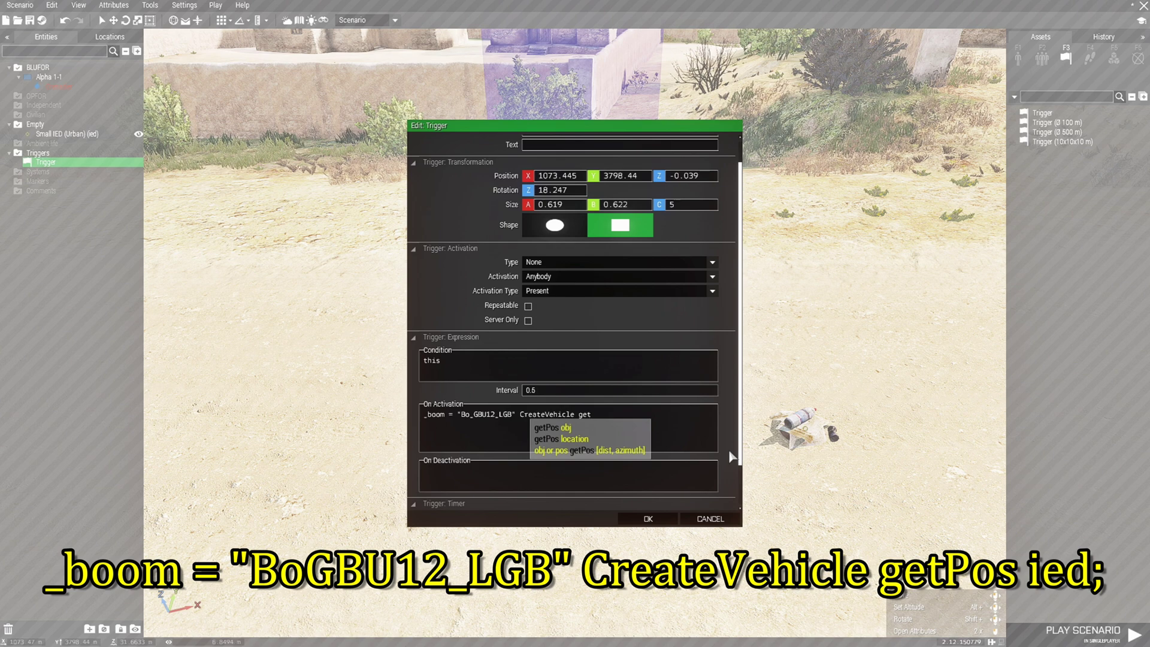
text(Pos ied;)
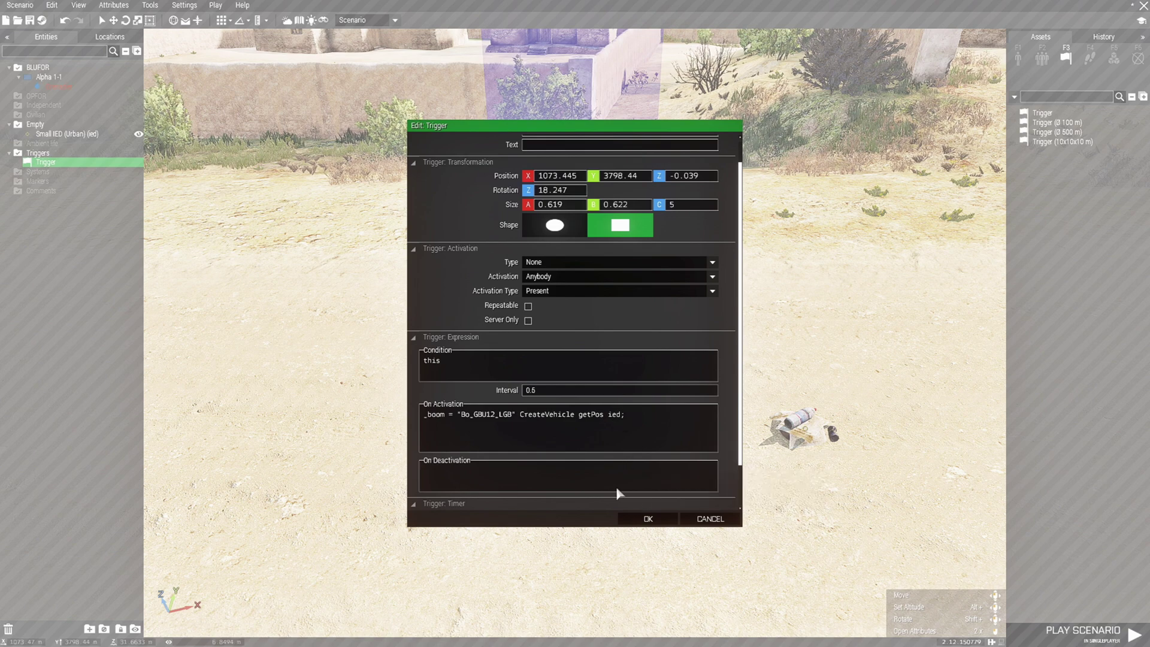
scroll(646, 440, down, 1)
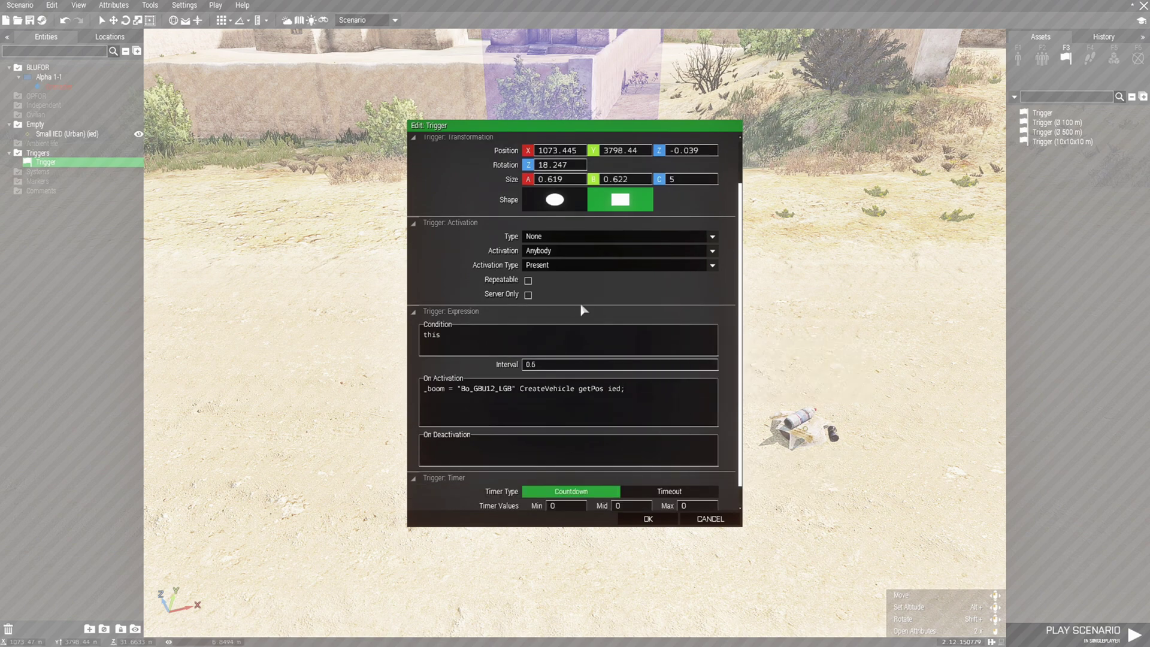
click(652, 518)
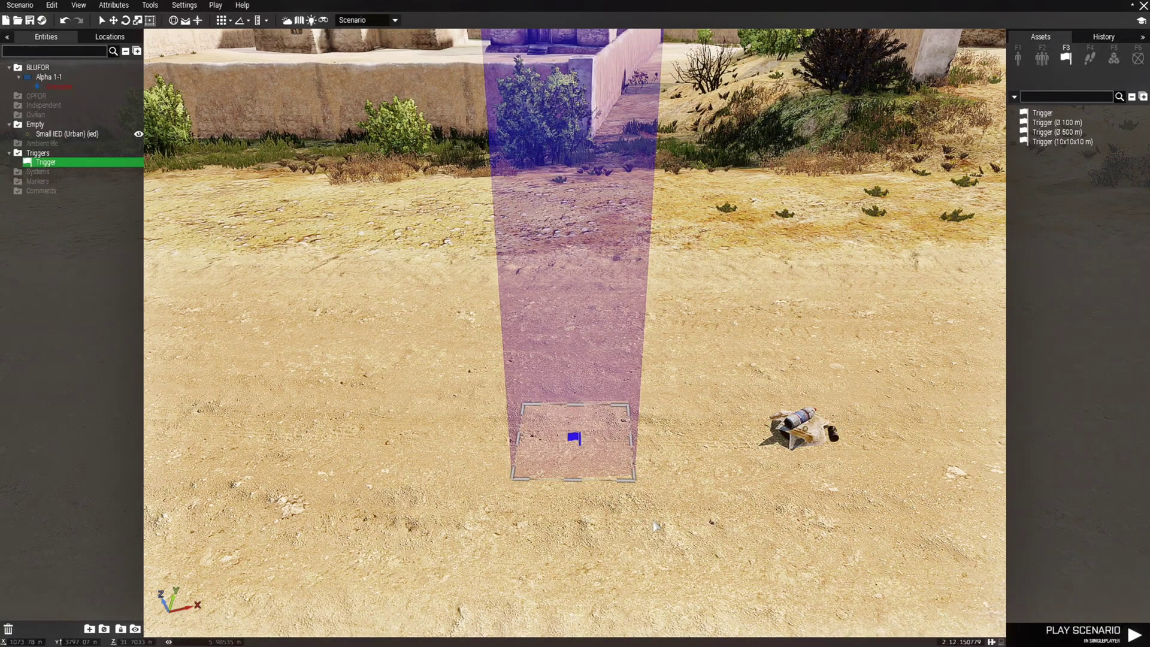
Move the trigger along the road onto the Small IED (Urban) so its area surrounds the bomb.
key(d)
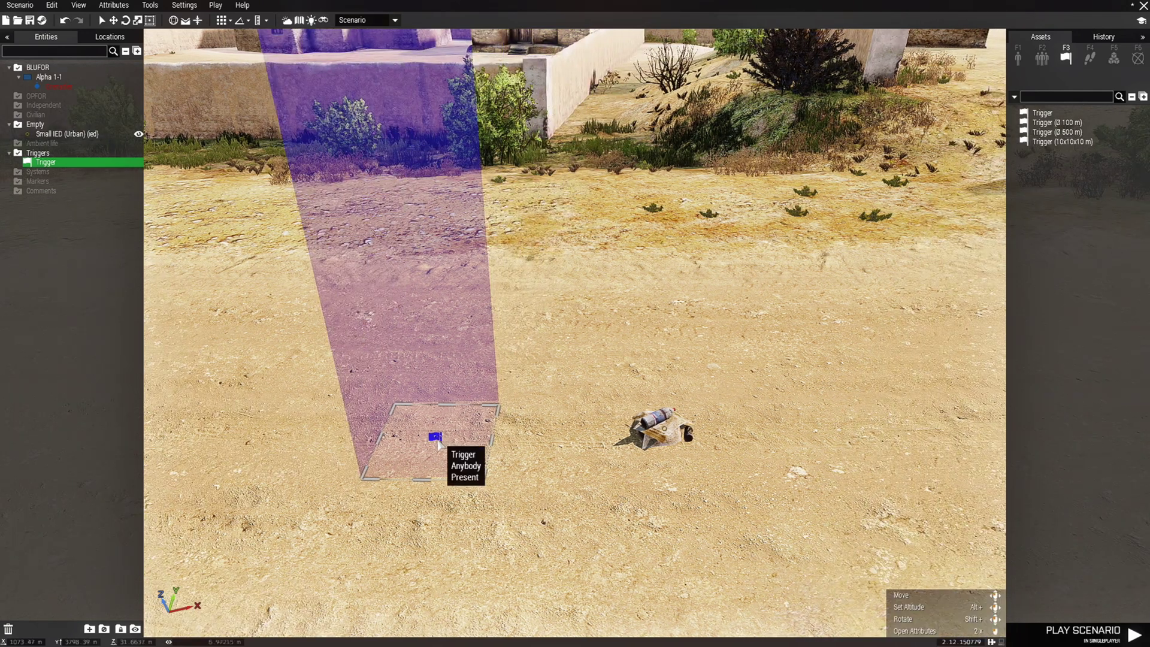
drag(437, 439, 651, 435)
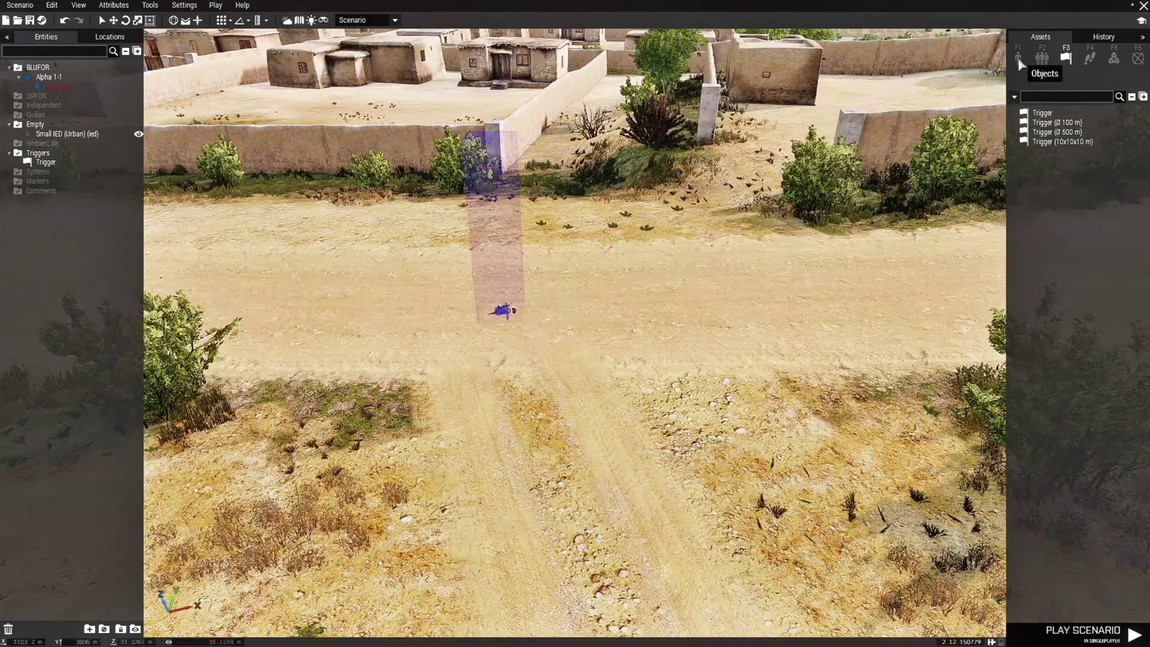
Place a Civilian 1 character from the civilian faction on the dirt track leading to the IED.
click(1018, 58)
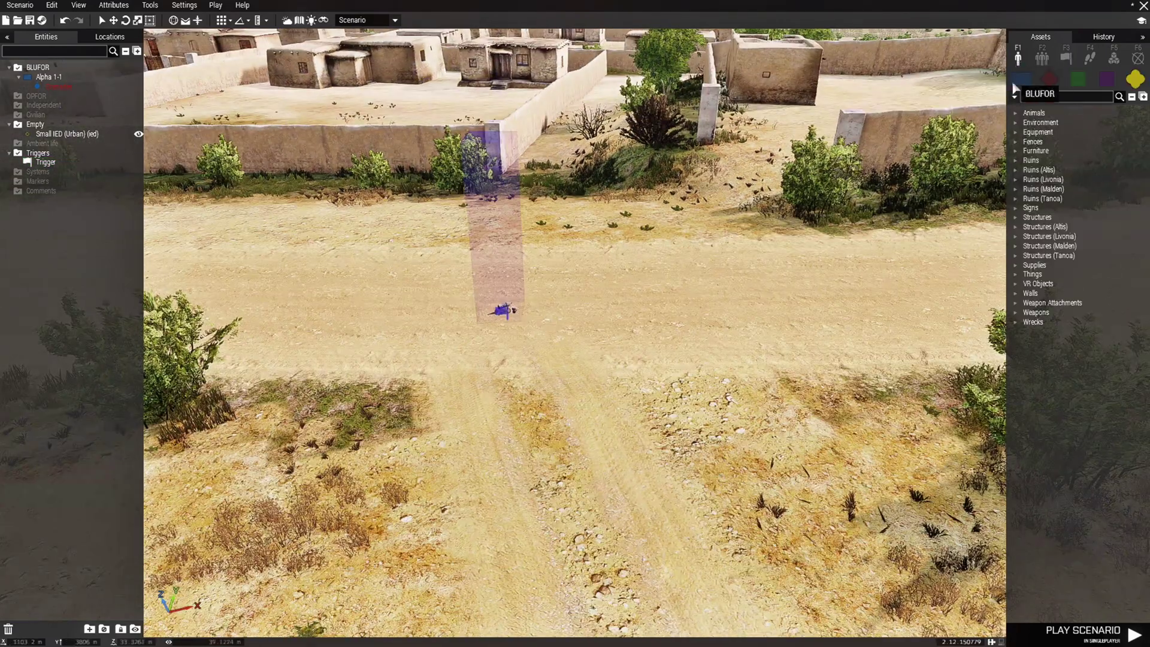
click(1108, 81)
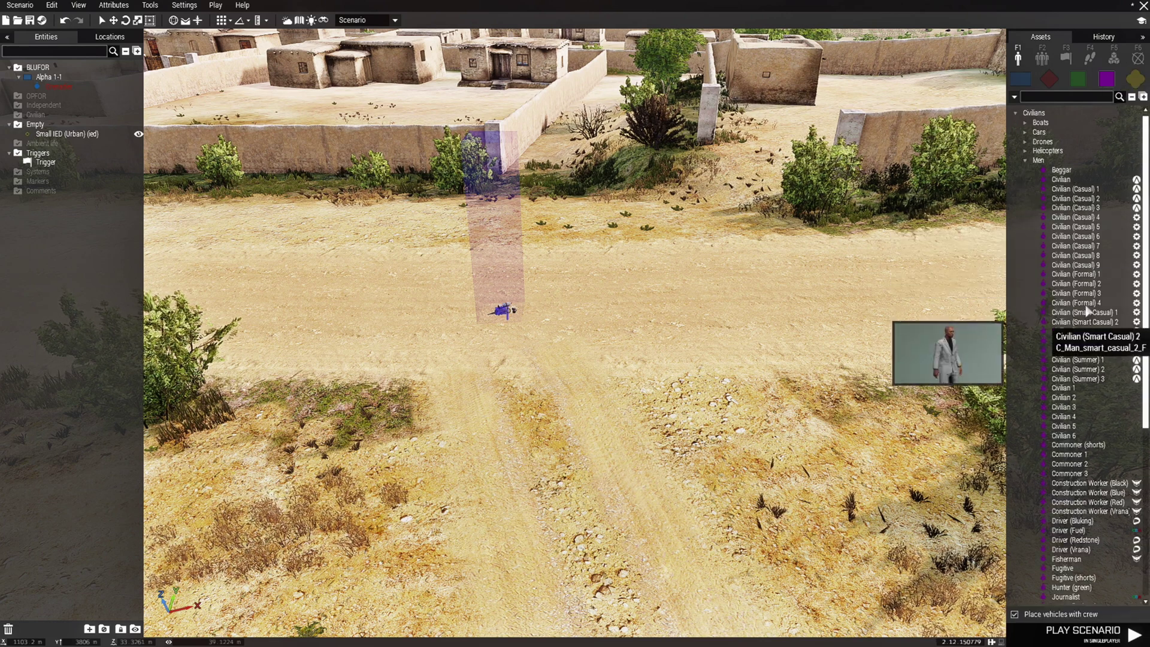
mouse_move(1063, 173)
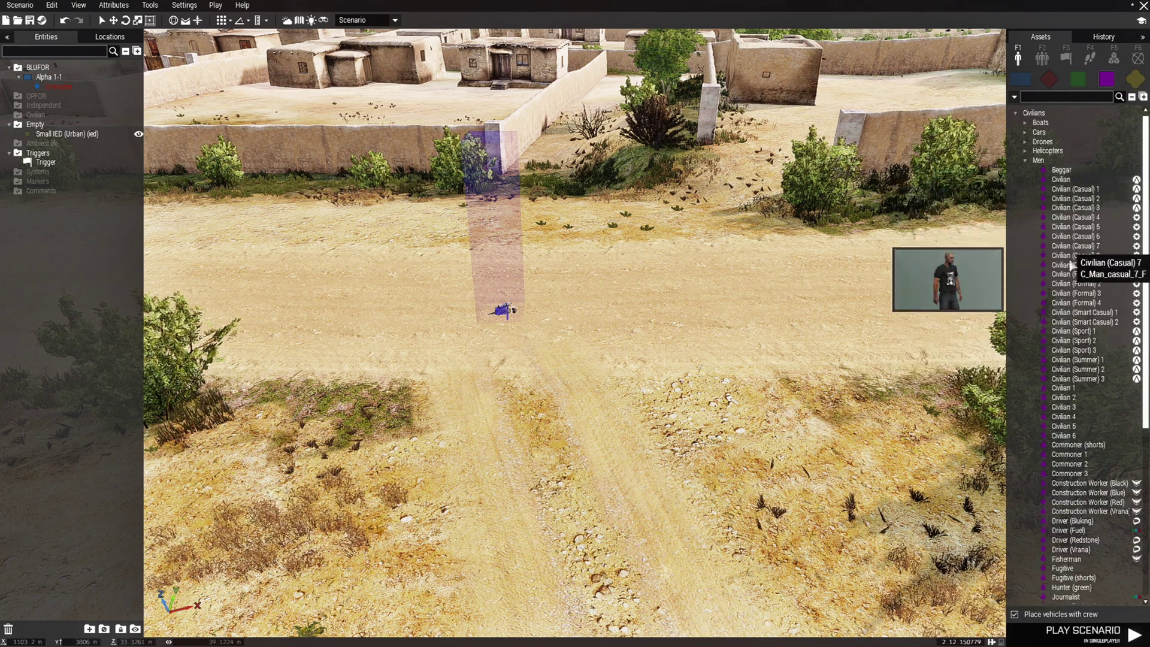
mouse_move(1068, 393)
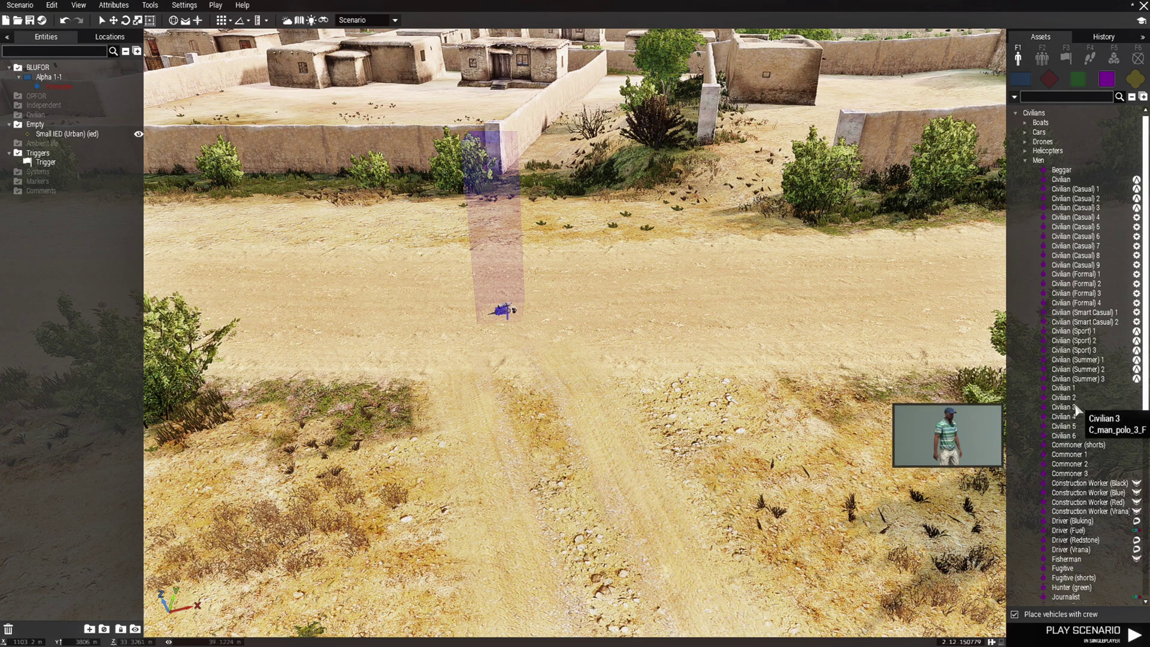
click(1066, 391)
key(s)
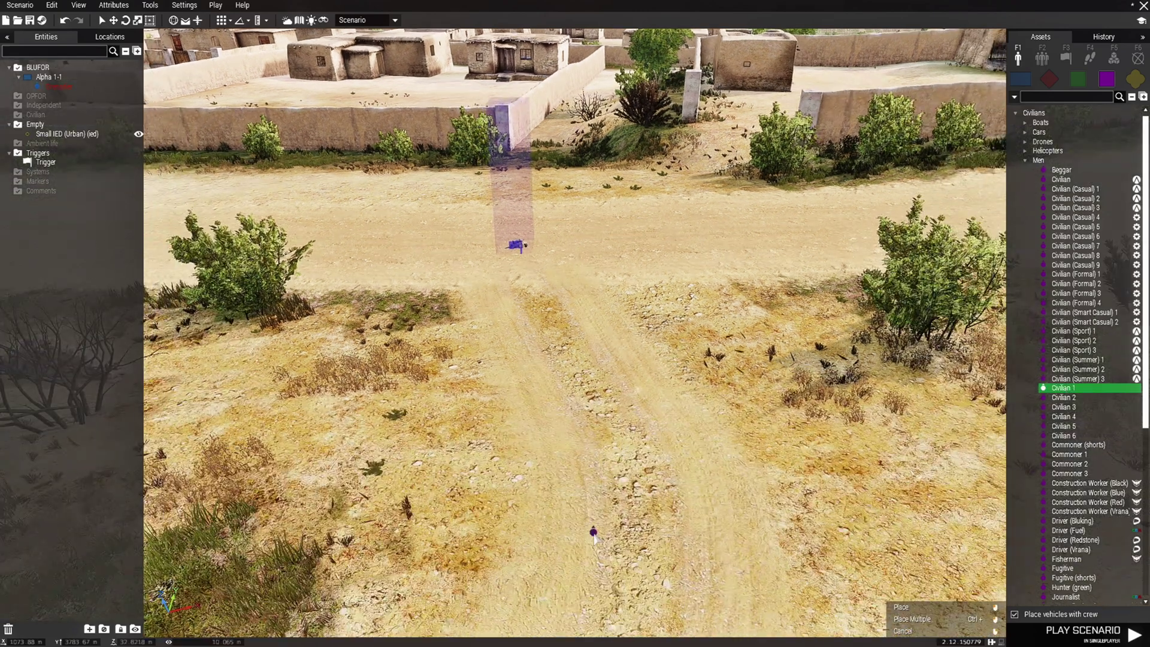
scroll(590, 527, down, 1)
click(576, 489)
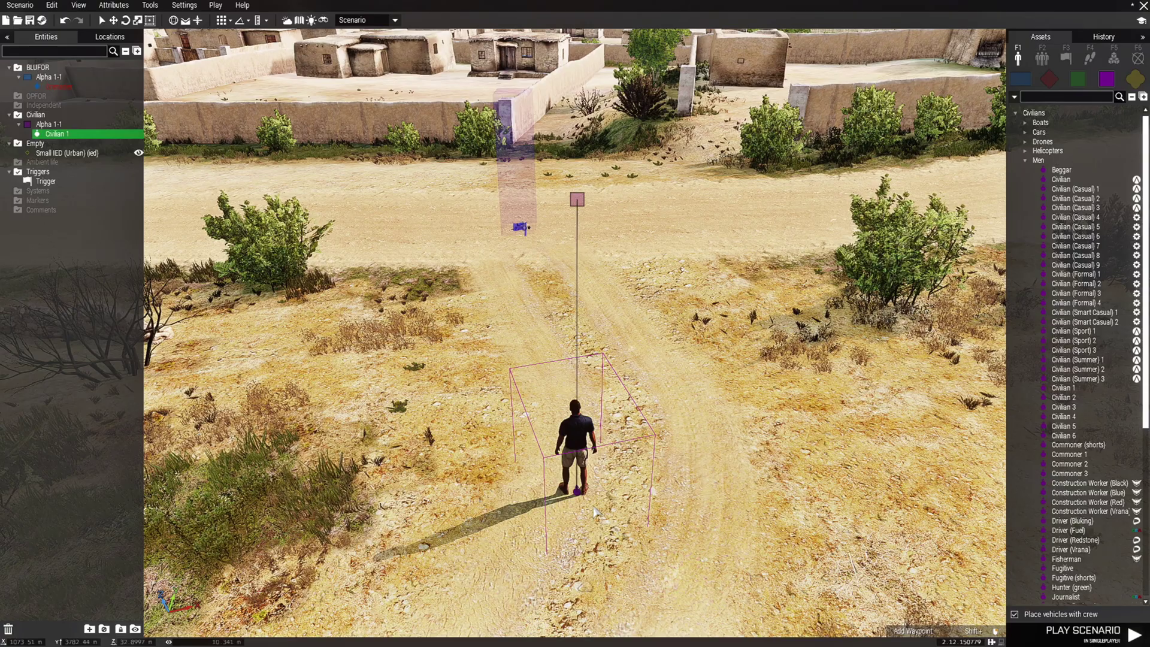
Move Civilian 1 a little farther along the dirt track, away from the IED.
key(a)
right_drag(608, 513, 799, 531)
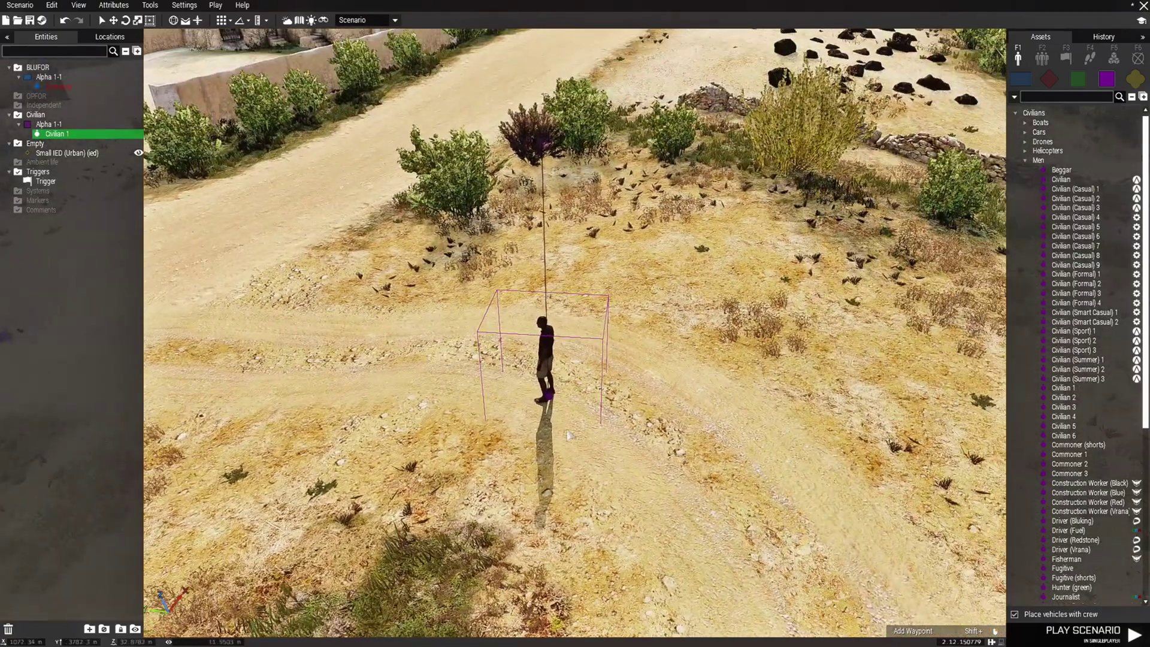
drag(554, 383, 653, 408)
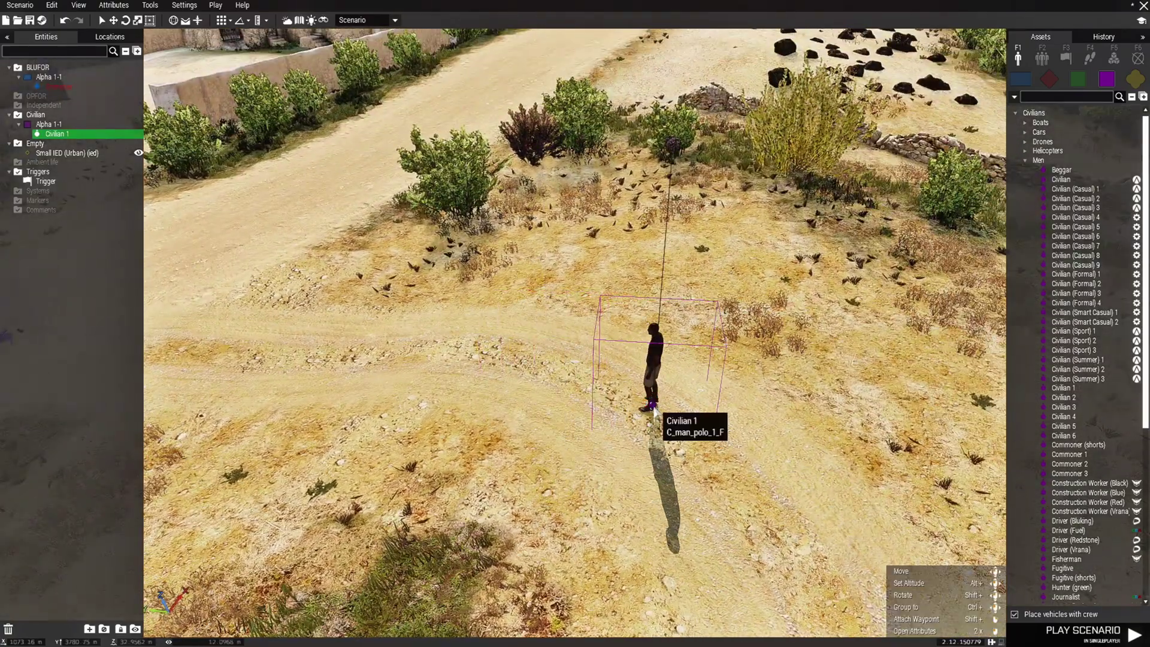
Add a Move waypoint for Civilian 1 and position it just past the IED so the route crosses the trigger area.
right_drag(584, 445, 379, 287)
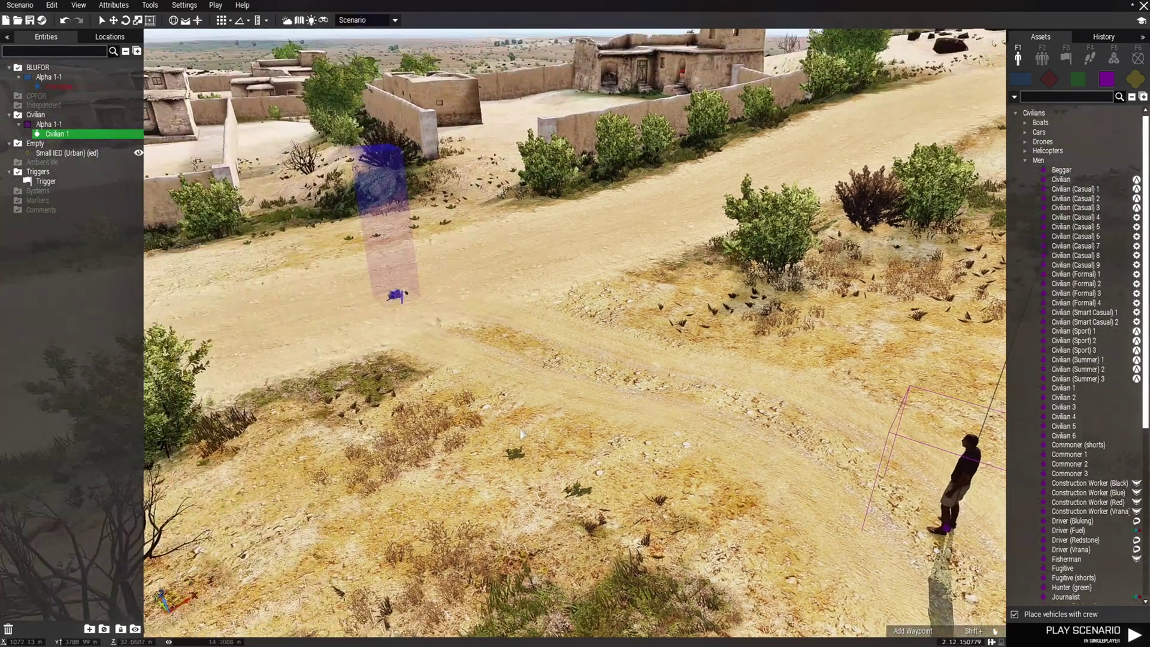
shift+click(367, 277)
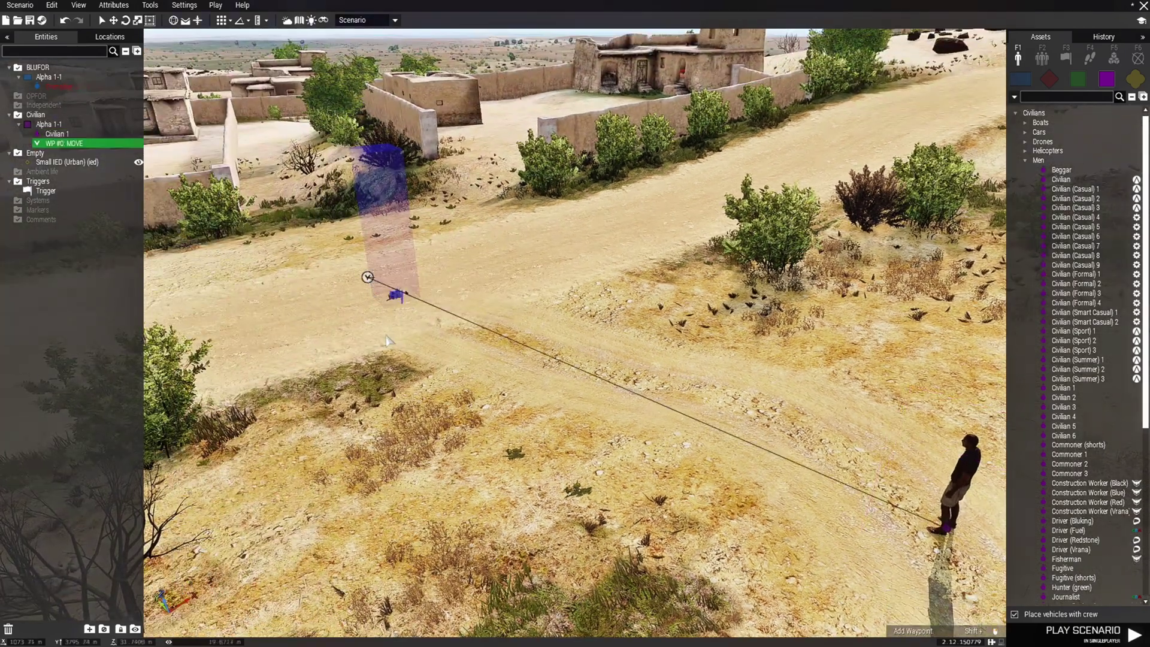
key(w)
scroll(332, 304, up, 3)
key(s)
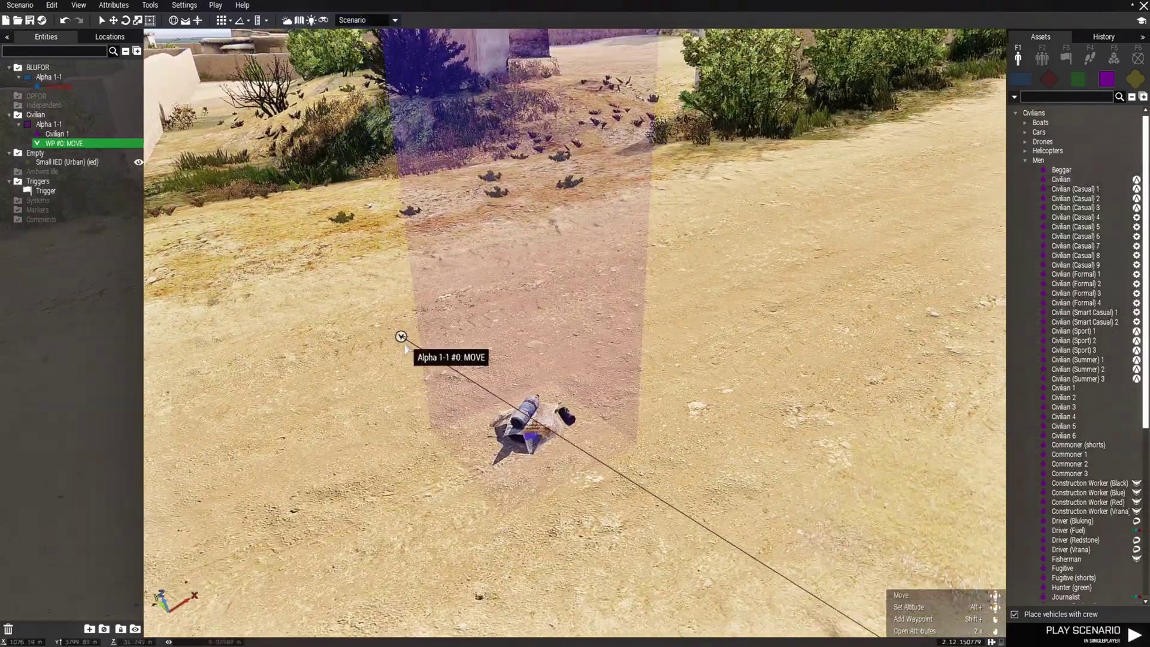
drag(402, 336, 450, 374)
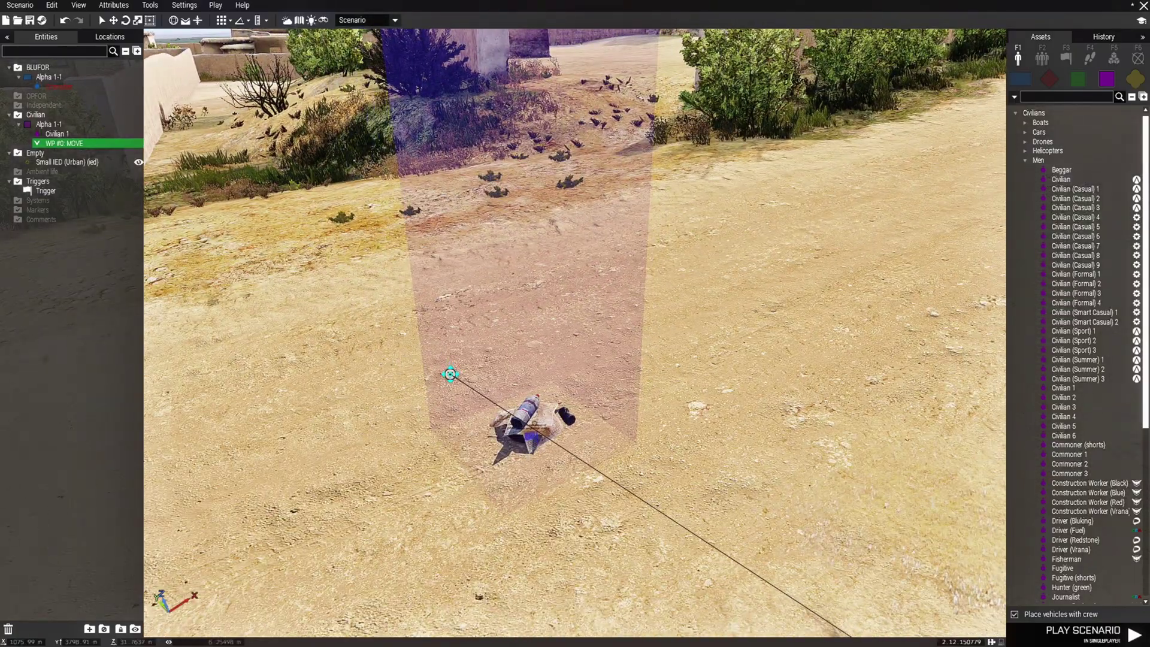
Set the Move waypoint's speed mode to the walking pace and apply the attributes.
scroll(280, 464, down, 8)
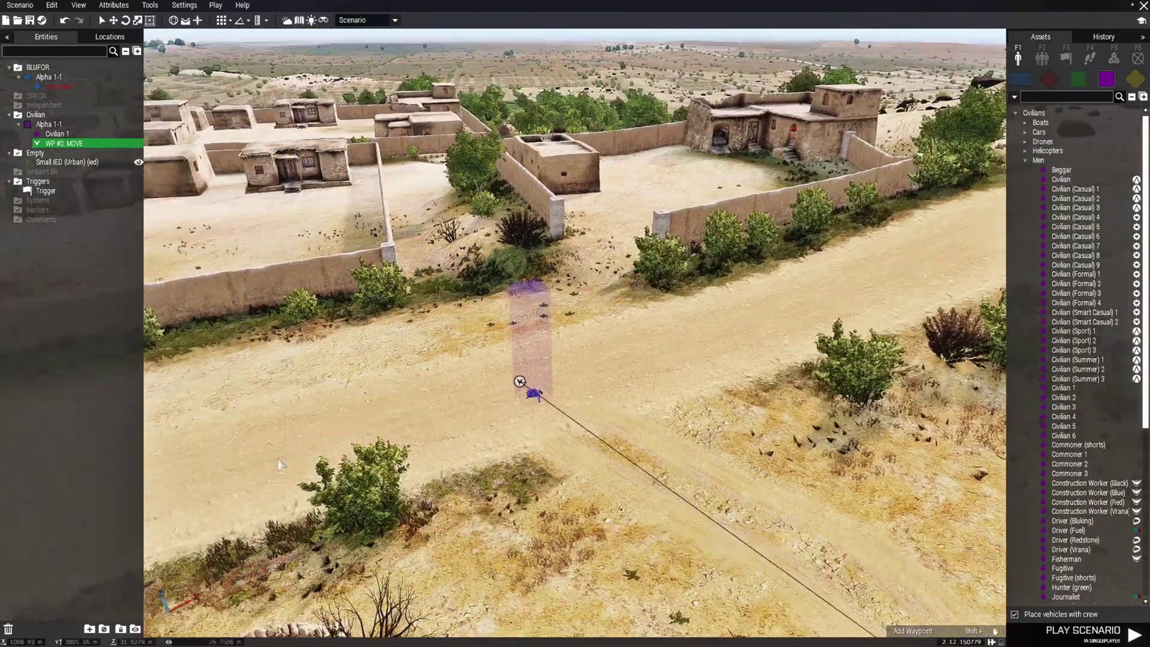
right_drag(281, 464, 398, 529)
key(a)
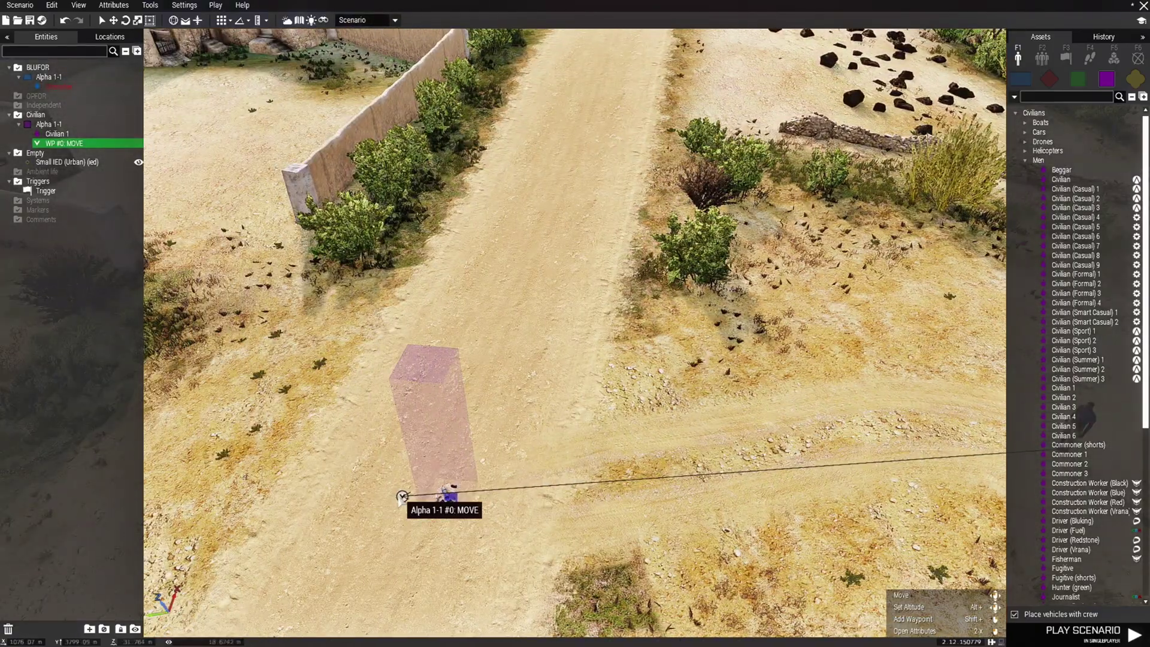
double_click(402, 496)
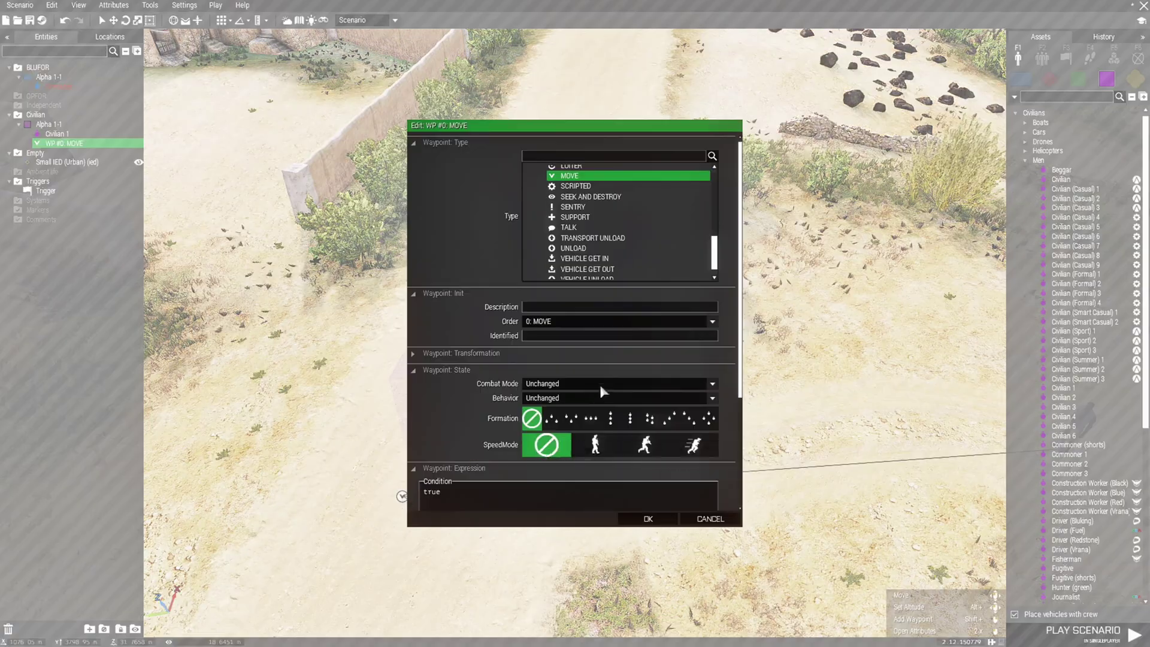
click(595, 445)
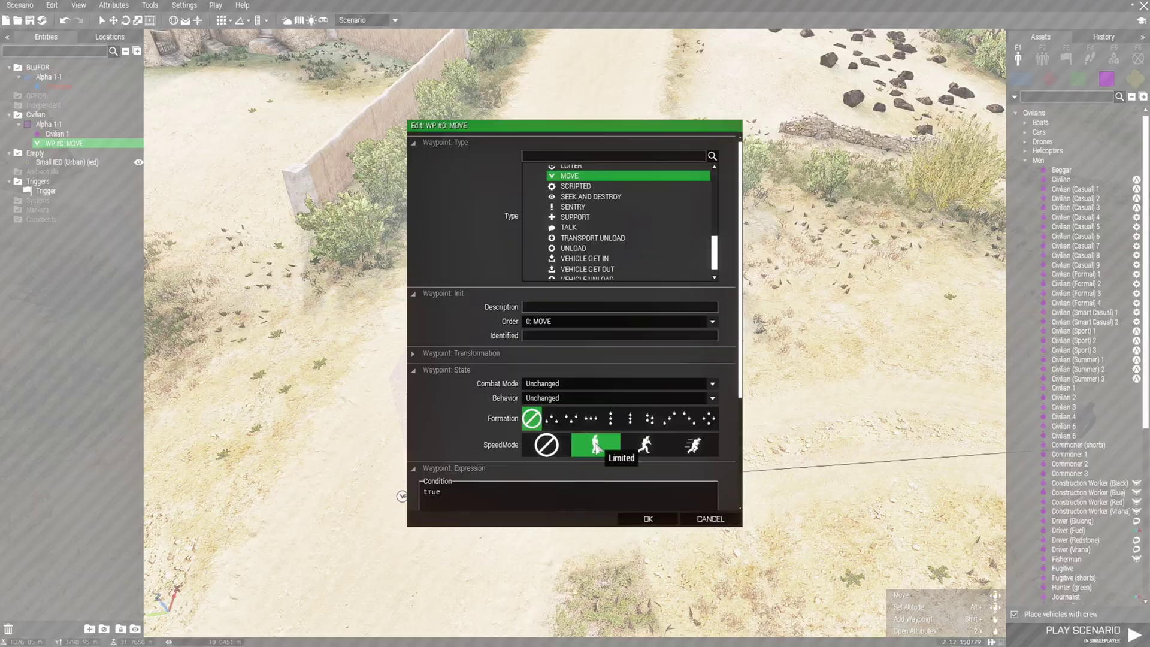
click(653, 520)
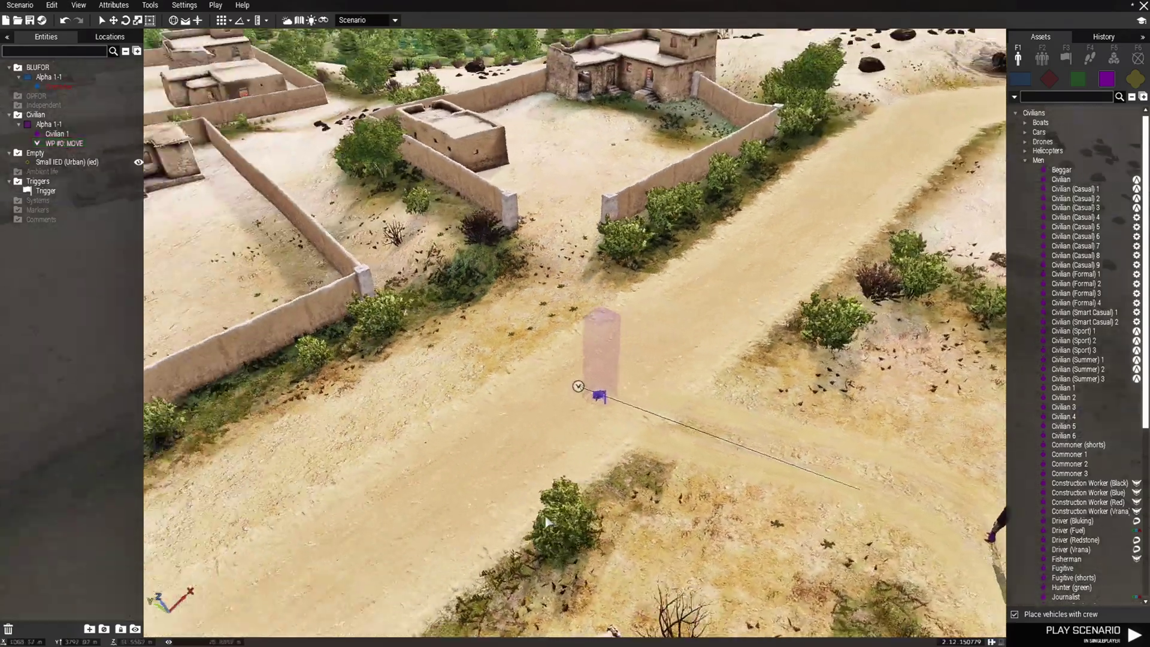
Save the scenario as IED_Suicide_Bomber in the Kunduz Afghanistan missions folder.
right_drag(546, 521, 401, 237)
key(d)
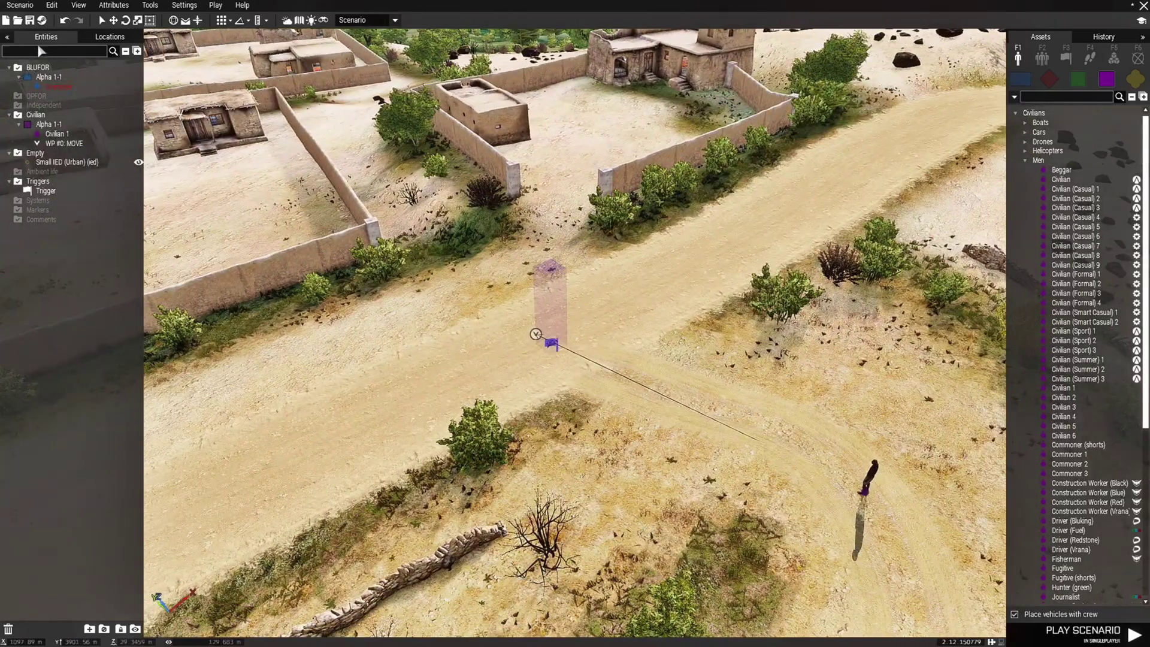
click(29, 20)
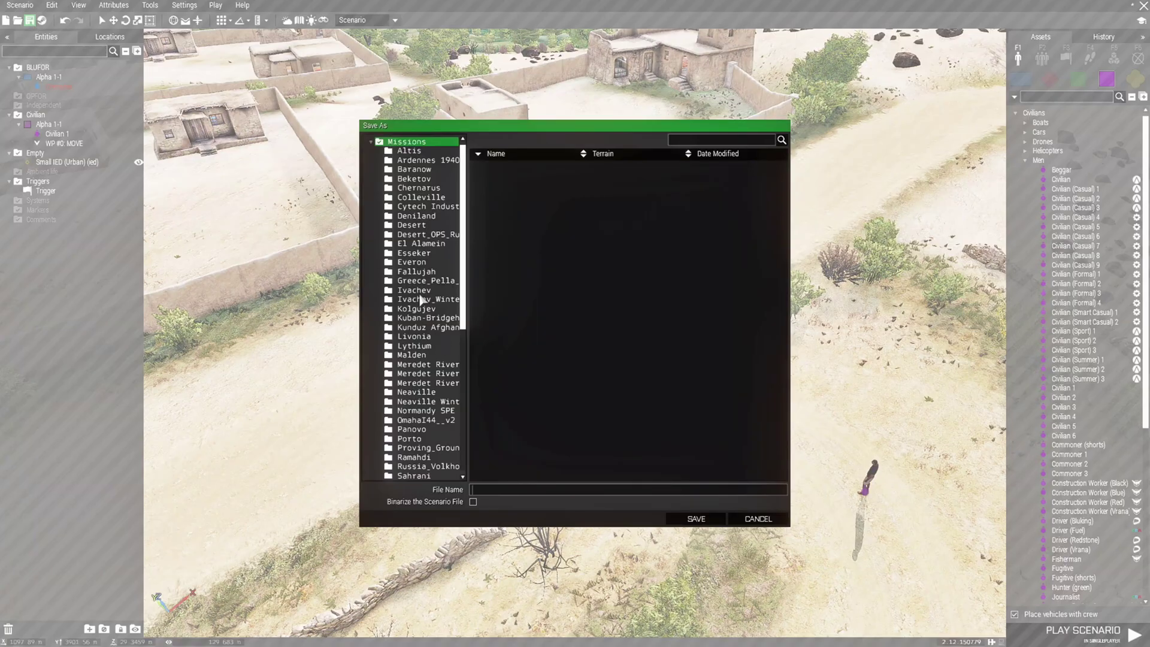
click(434, 328)
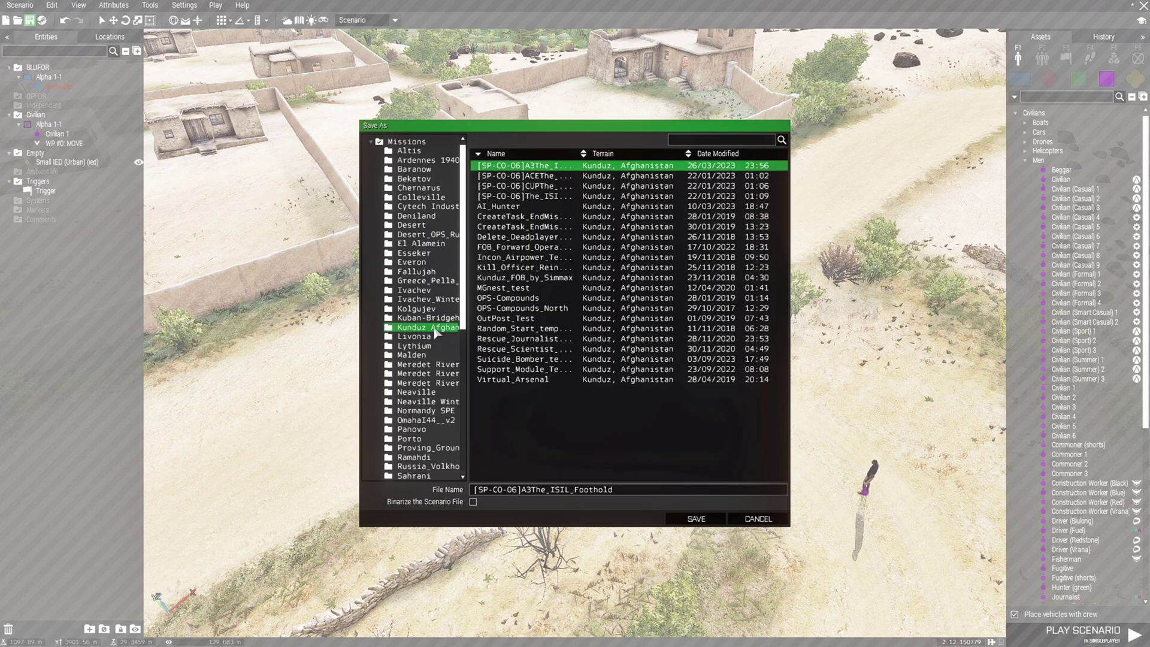
double_click(618, 491)
key(BackSpace)
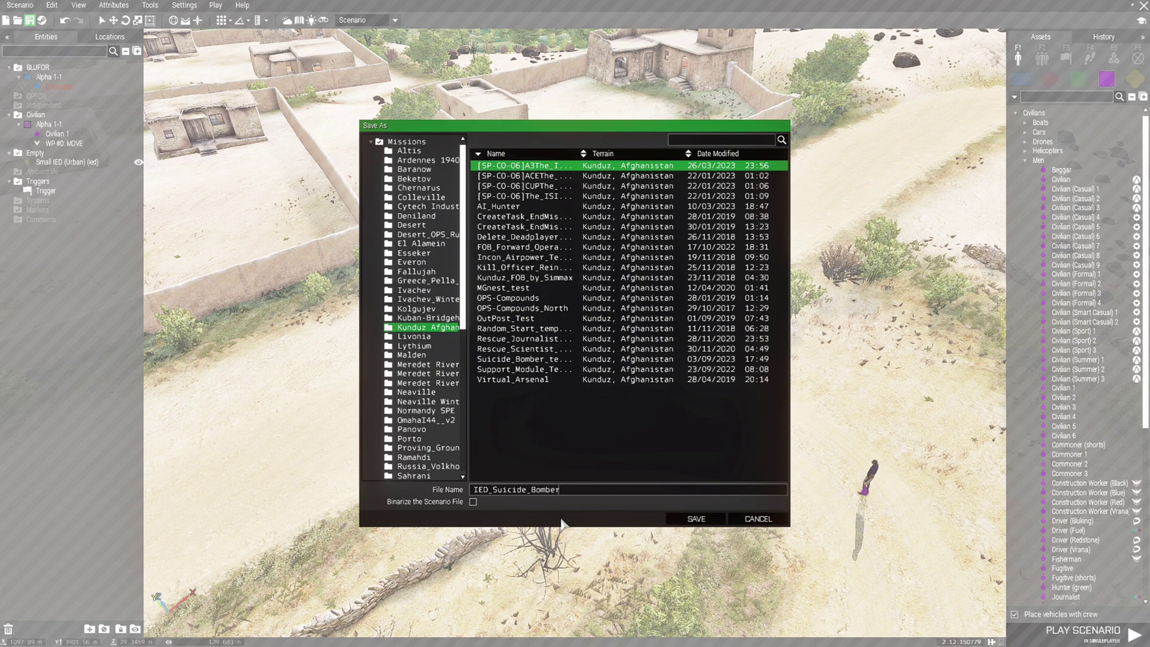
click(694, 519)
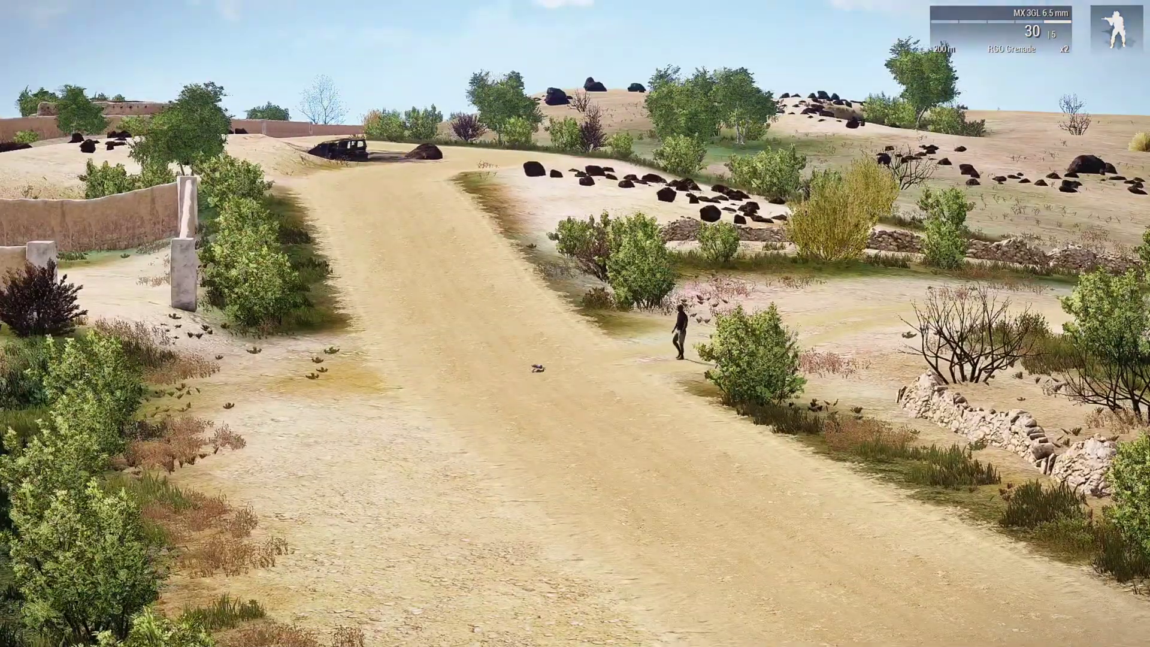
Watch the civilian walk onto the IED in the scenario preview and return to the editor.
key(KP_Add)
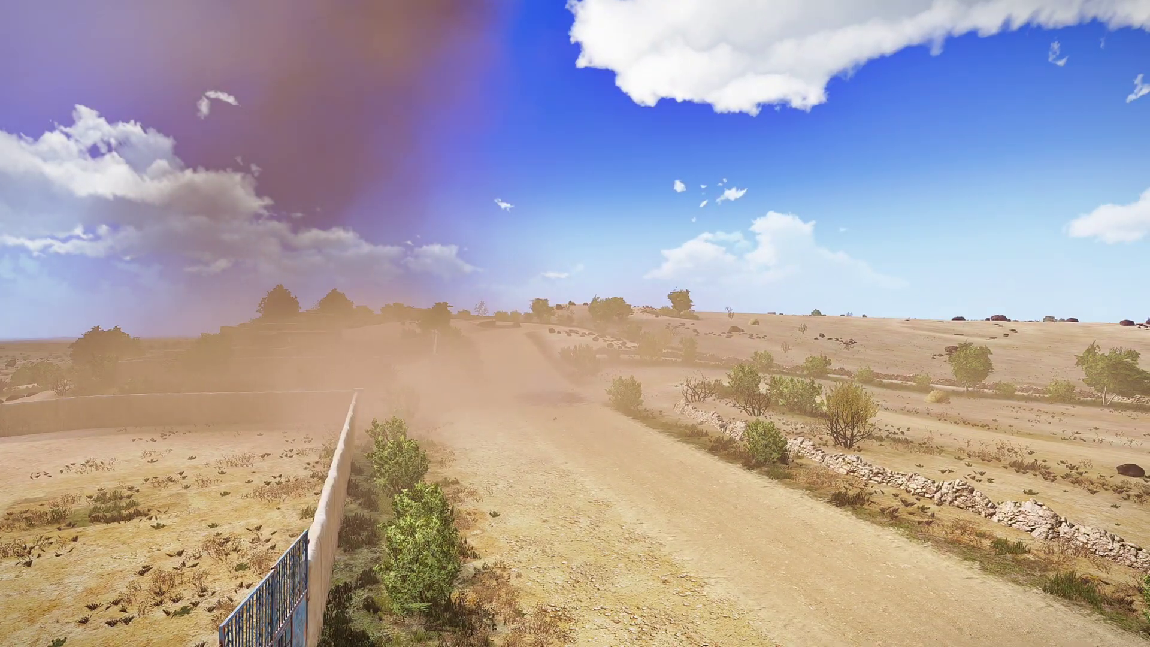
key(Escape)
click(166, 599)
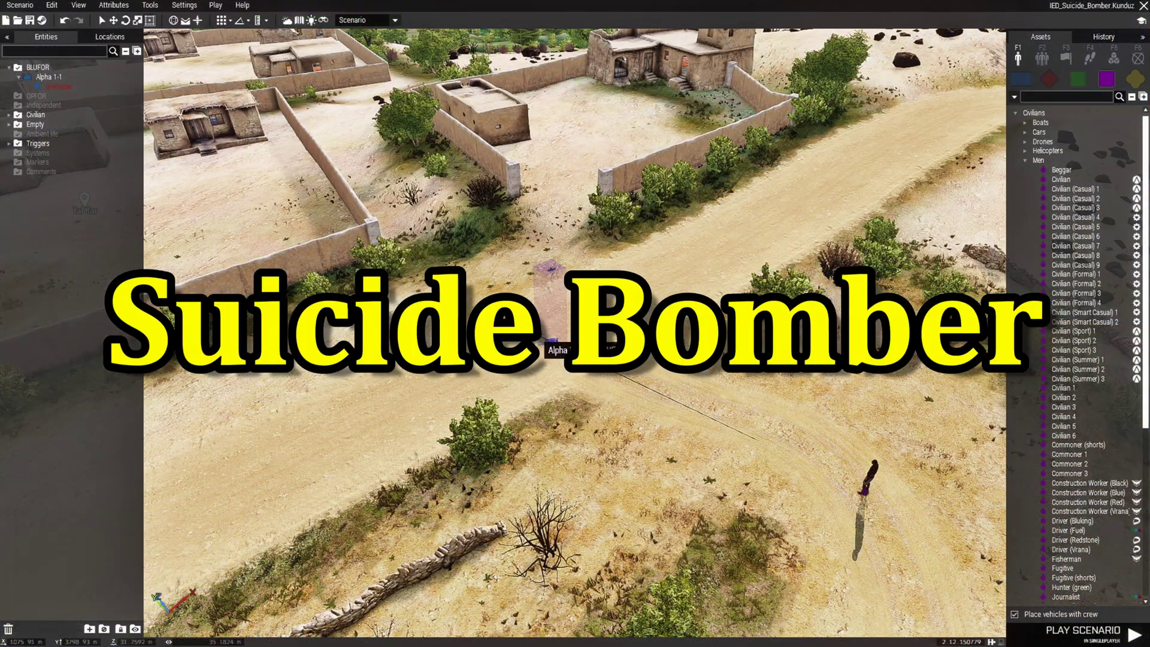
Move the trigger away from the Small IED (Urban) and delete the IED from the road.
scroll(533, 350, up, 3)
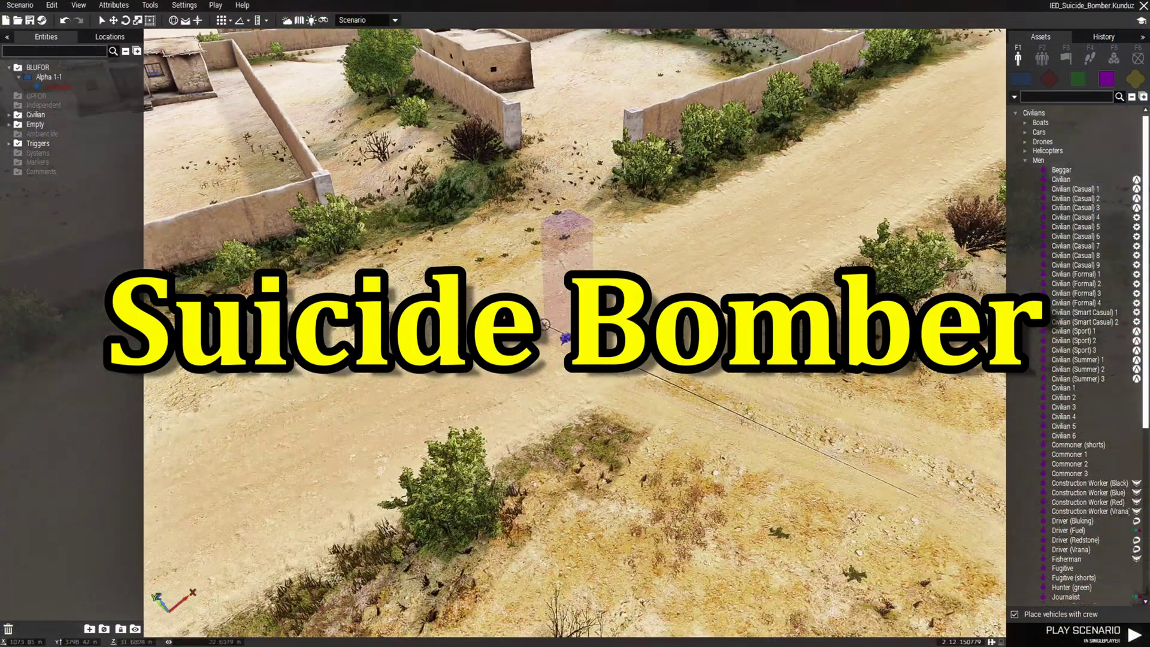
key(d)
scroll(575, 397, up, 5)
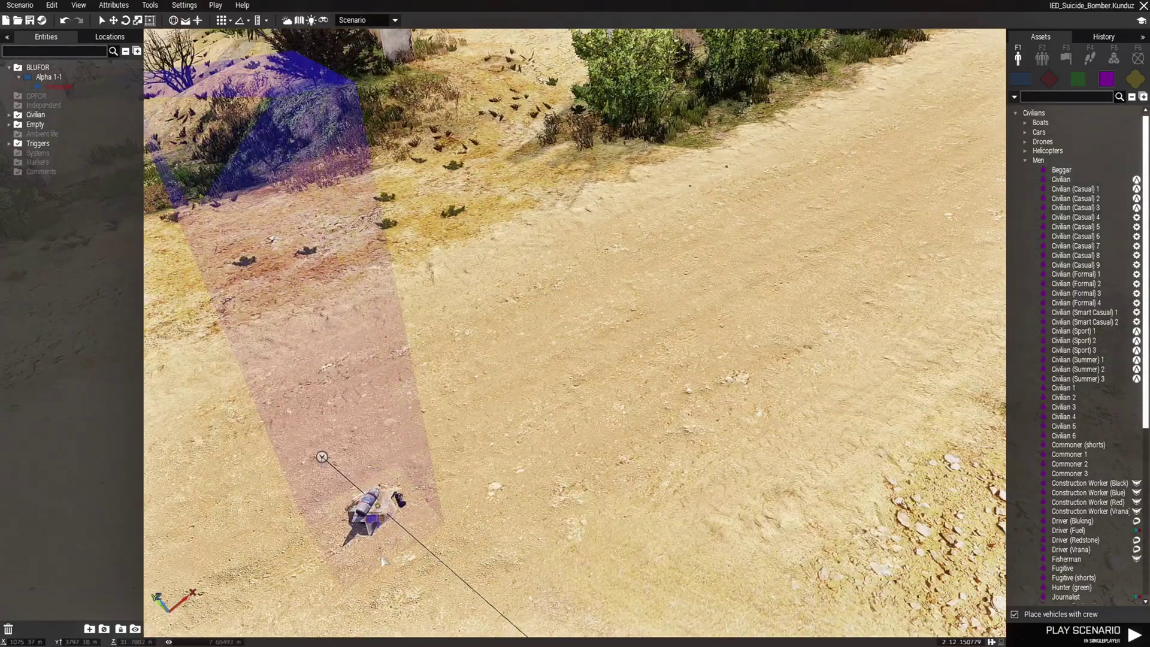
key(s)
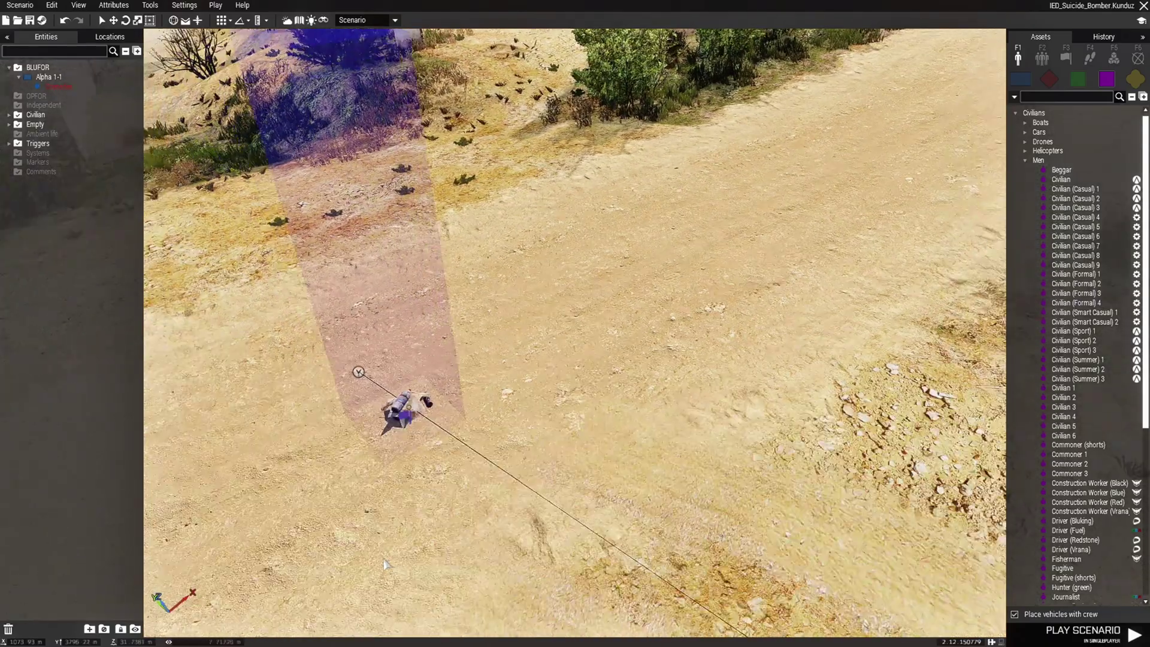
key(a)
drag(528, 419, 304, 506)
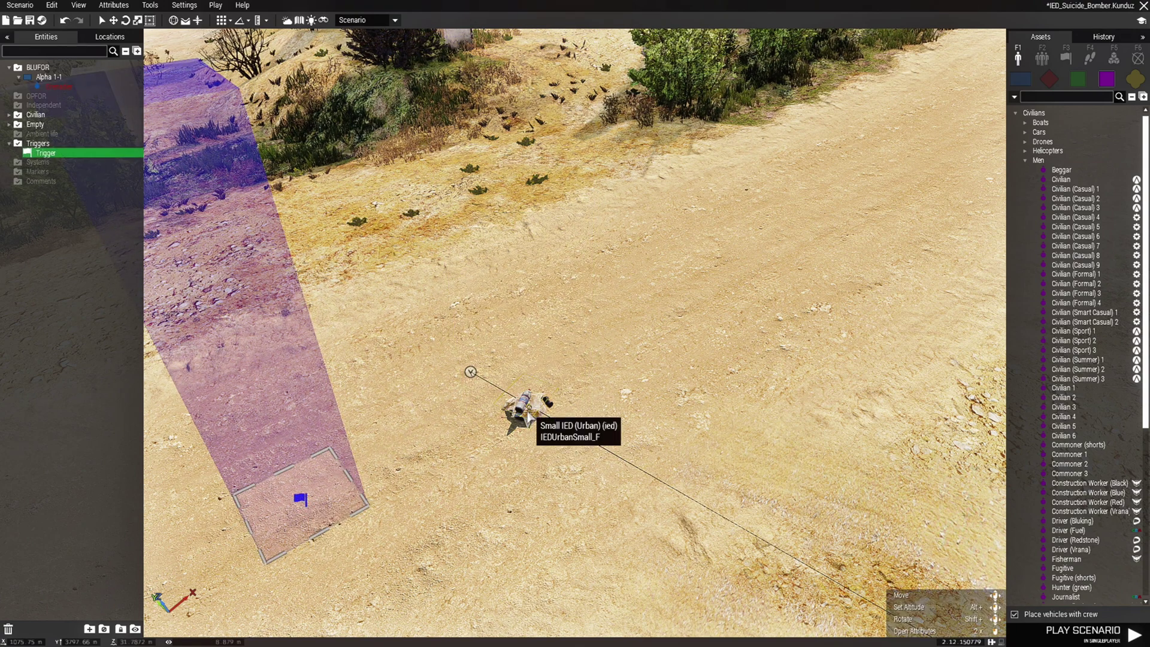
drag(528, 417, 584, 352)
key(Delete)
Set Civilian 1's variable name to ied and apply the attributes.
scroll(606, 433, down, 1)
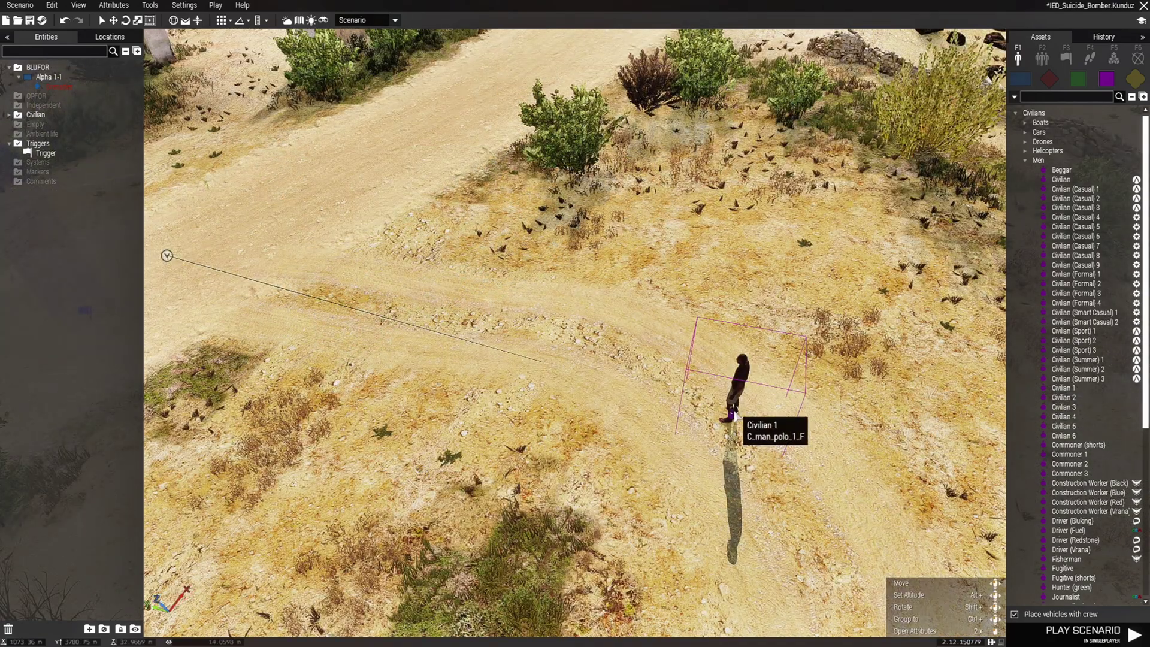
click(732, 413)
double_click(732, 413)
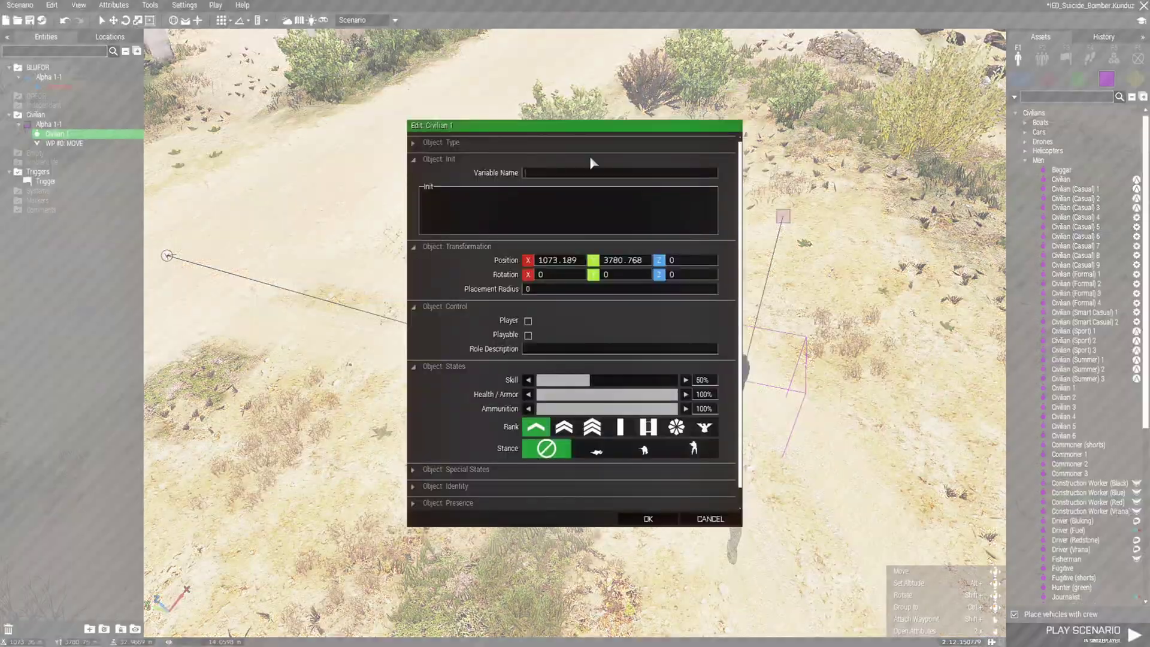
click(590, 172)
text(ied)
click(648, 518)
Edit Civilian 1's loadout and change the uniform to Guerilla Smocks.
scroll(759, 378, up, 3)
right_click(759, 379)
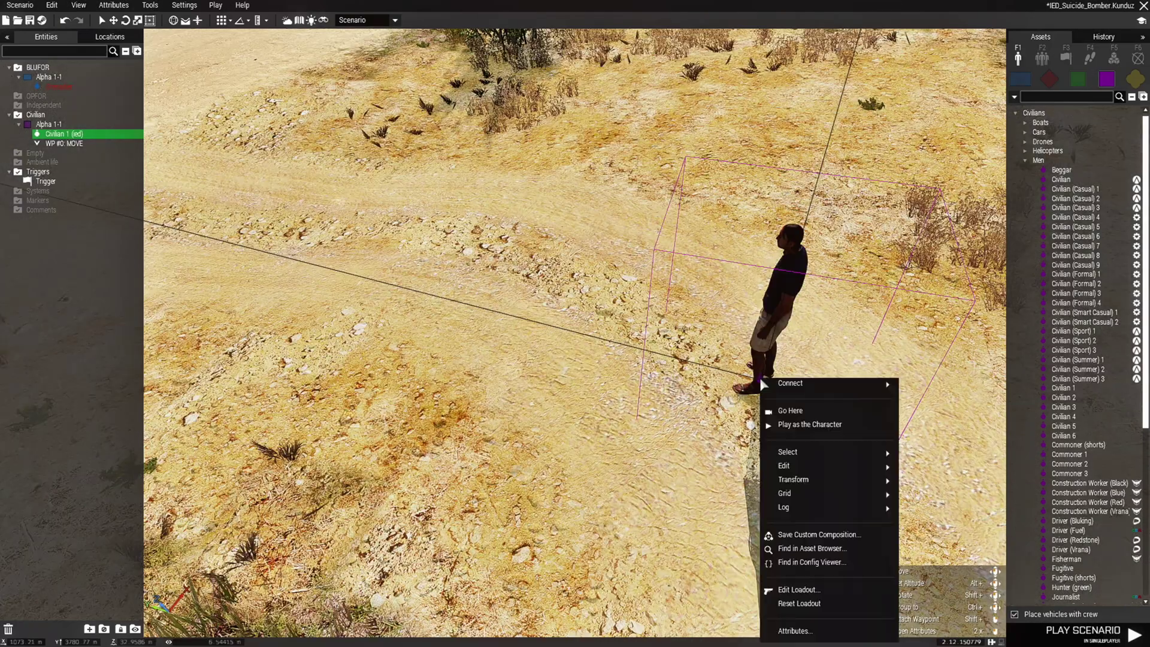
click(808, 592)
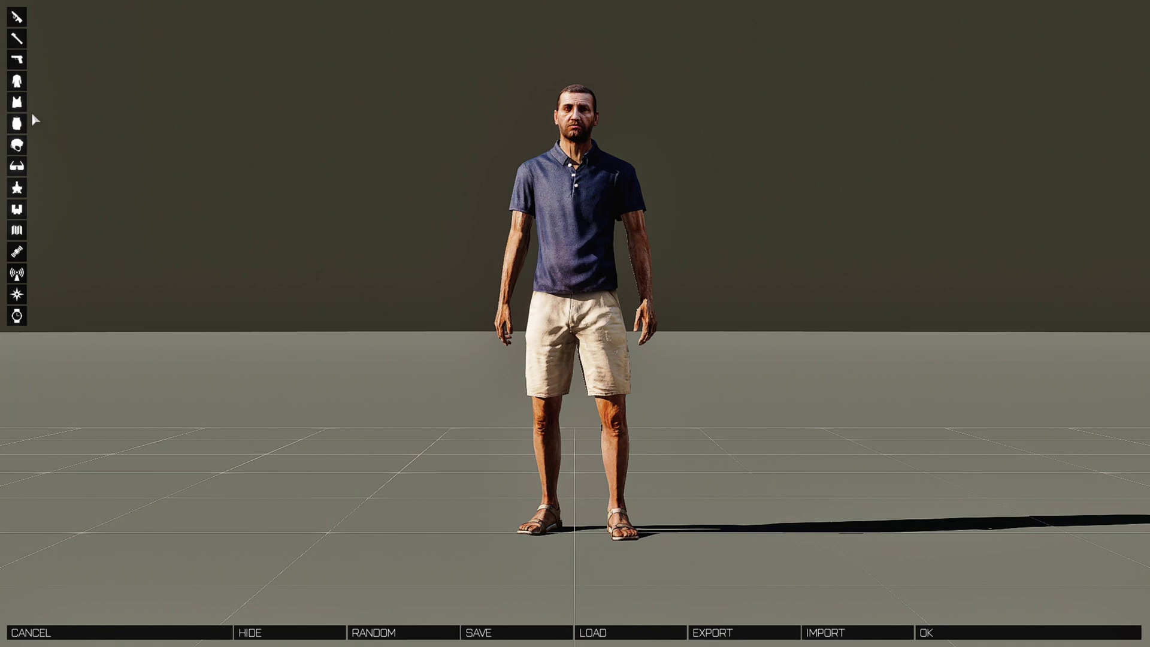
click(19, 84)
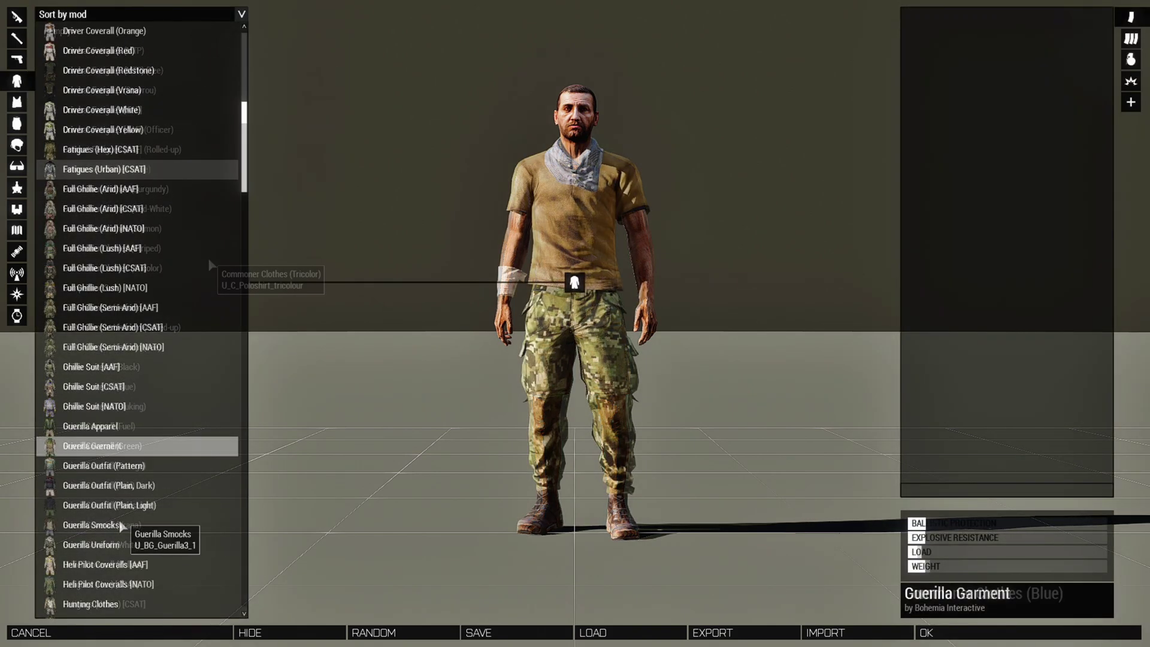
click(121, 527)
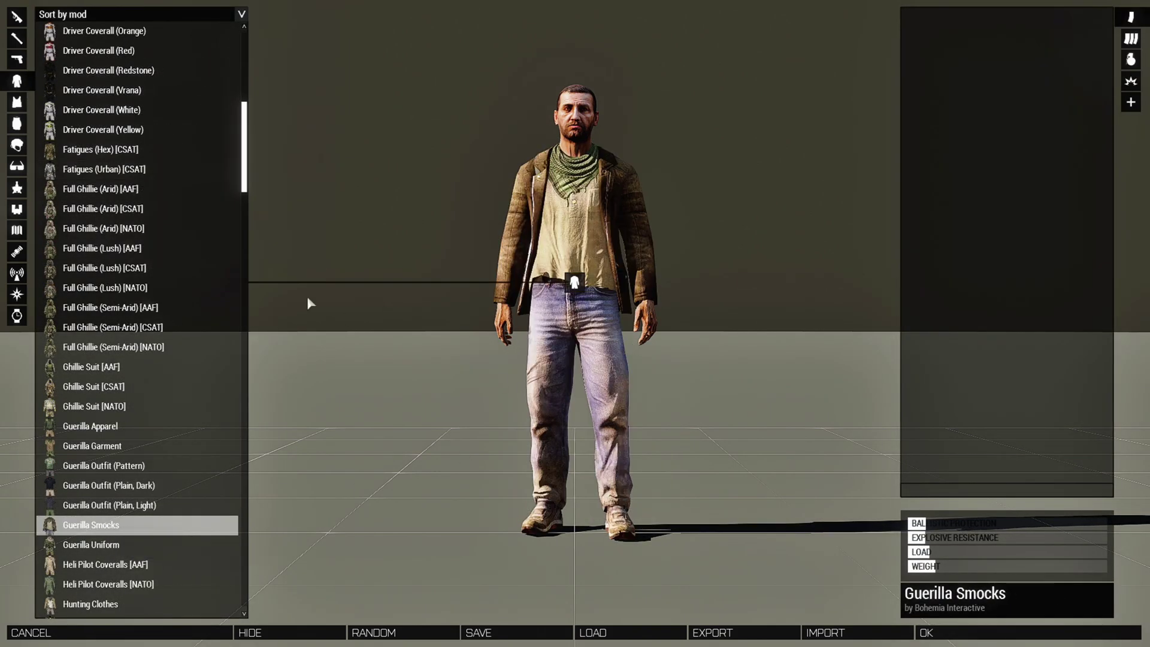
Give Civilian 1 the Shemag (Tan) headgear and accept the edited loadout.
click(17, 145)
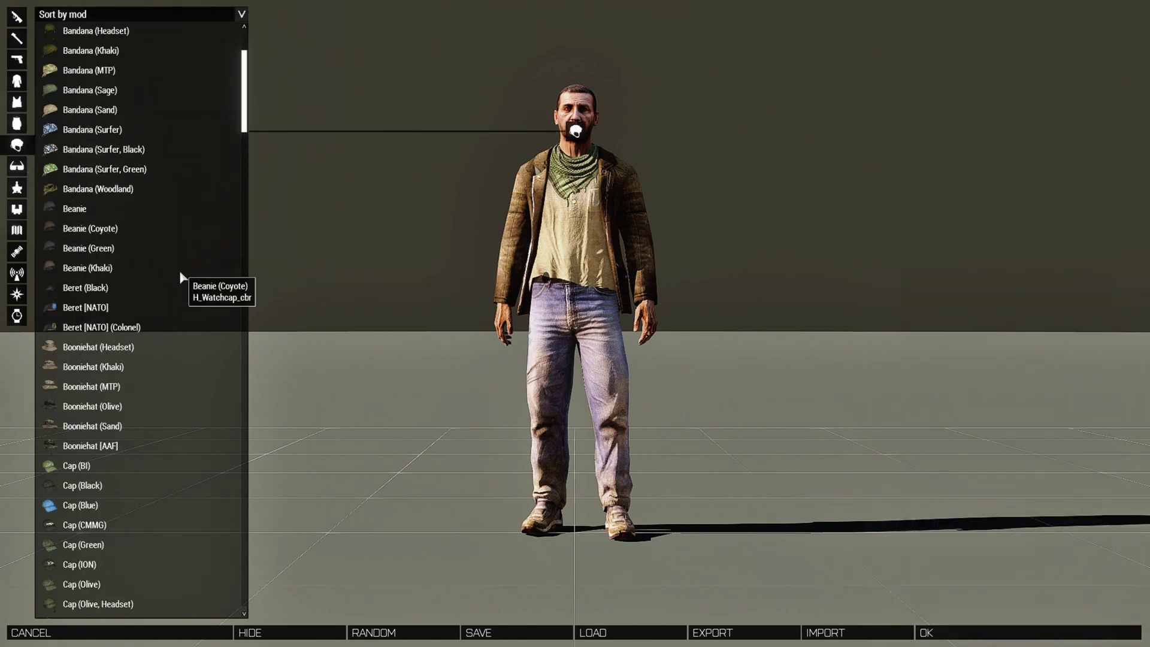
scroll(181, 273, down, 15)
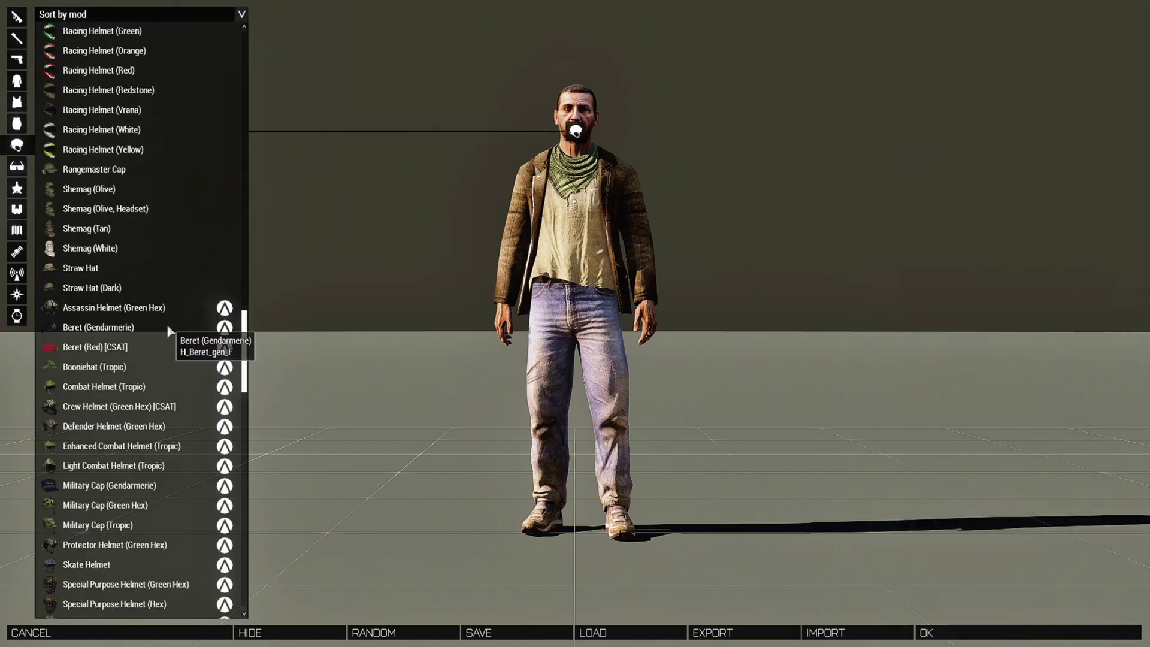
click(90, 235)
drag(419, 375, 484, 378)
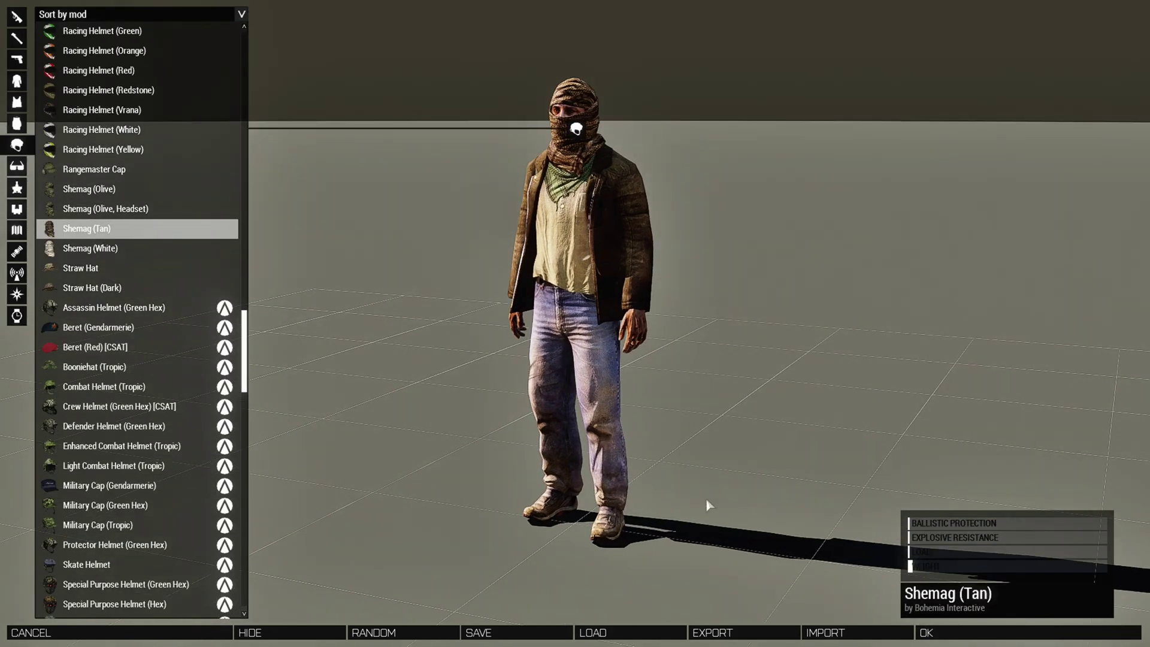
click(949, 633)
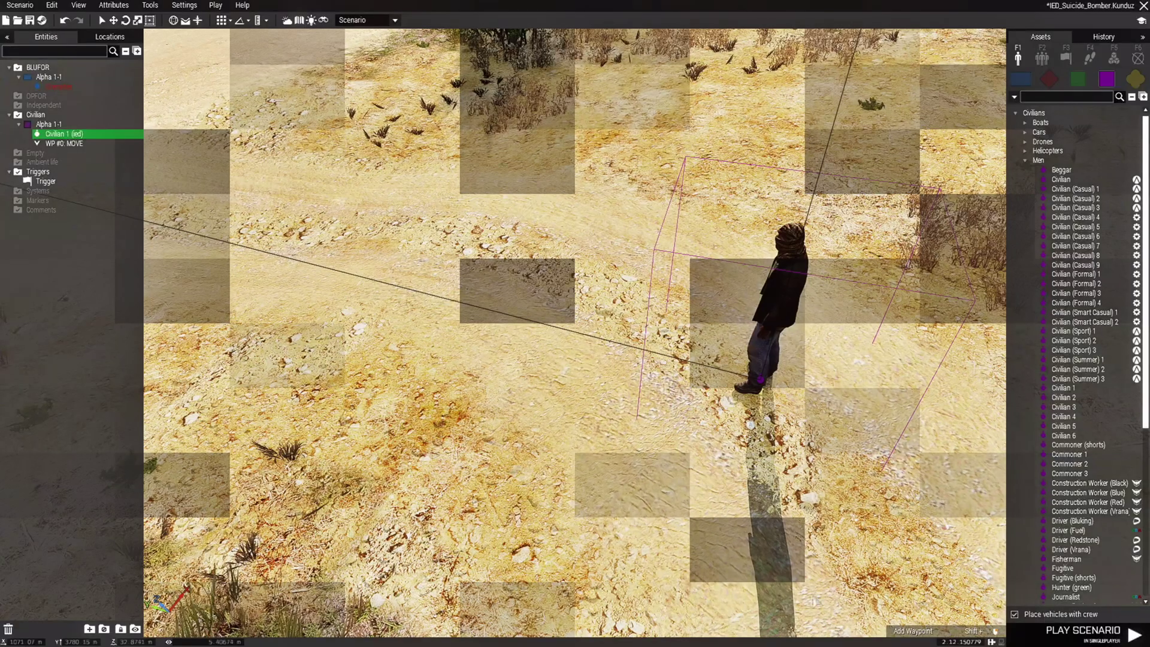
Move the trigger onto the civilian's move waypoint on the road.
scroll(671, 558, up, 3)
key(s)
key(a)
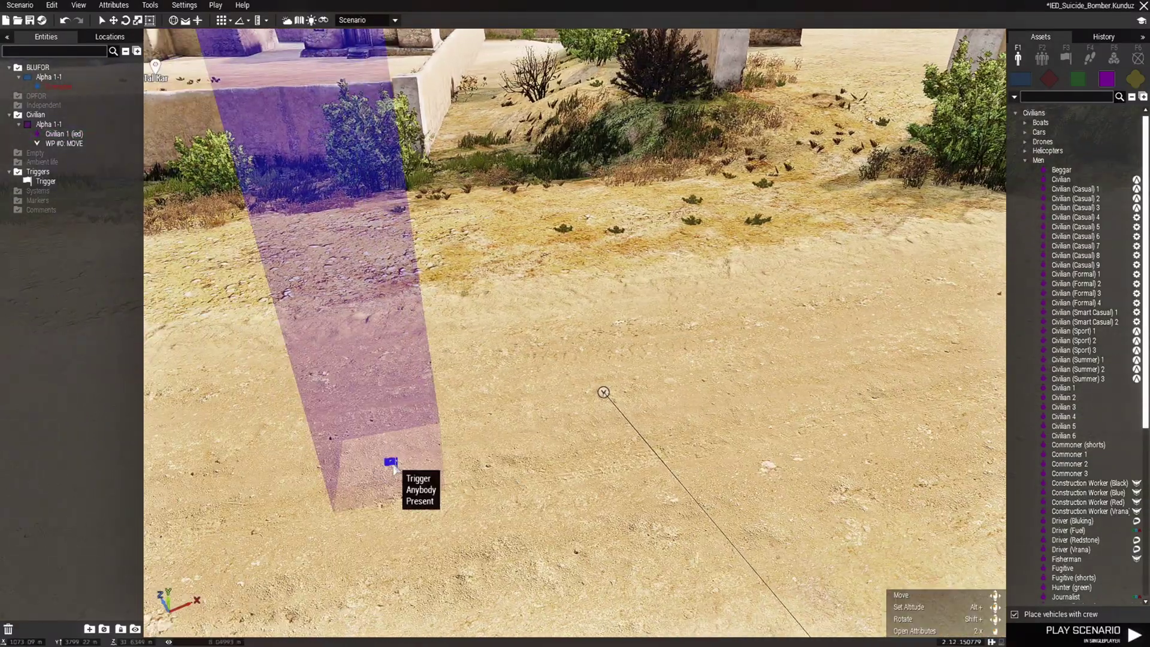
drag(392, 464, 607, 406)
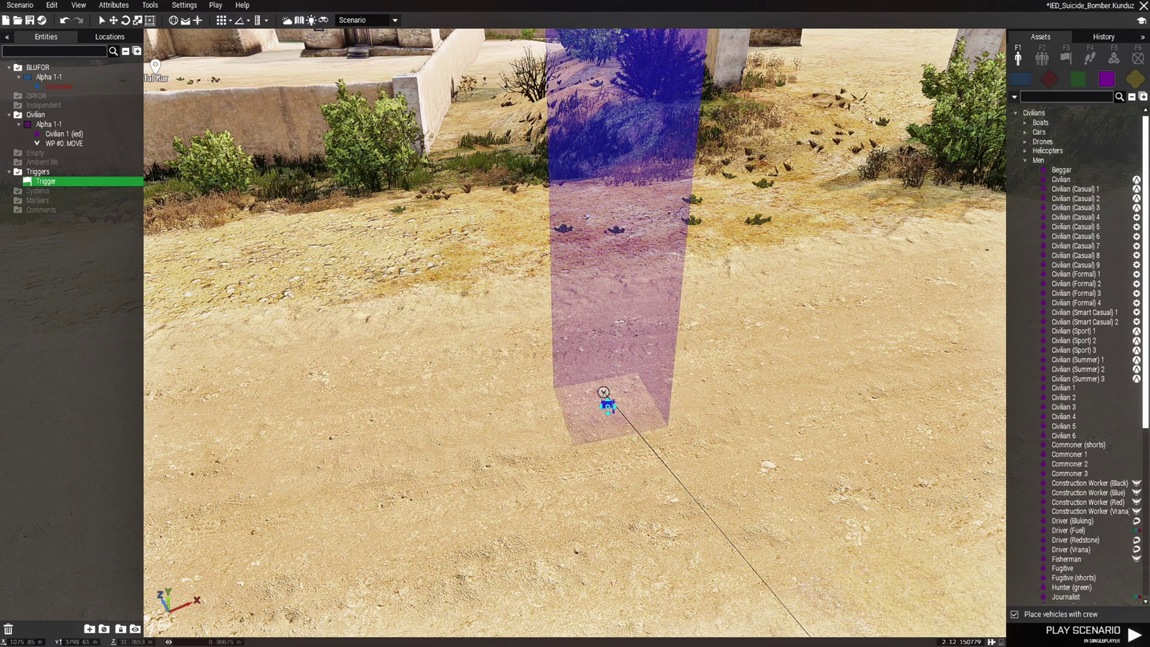
scroll(602, 445, down, 3)
click(832, 421)
scroll(832, 422, down, 2)
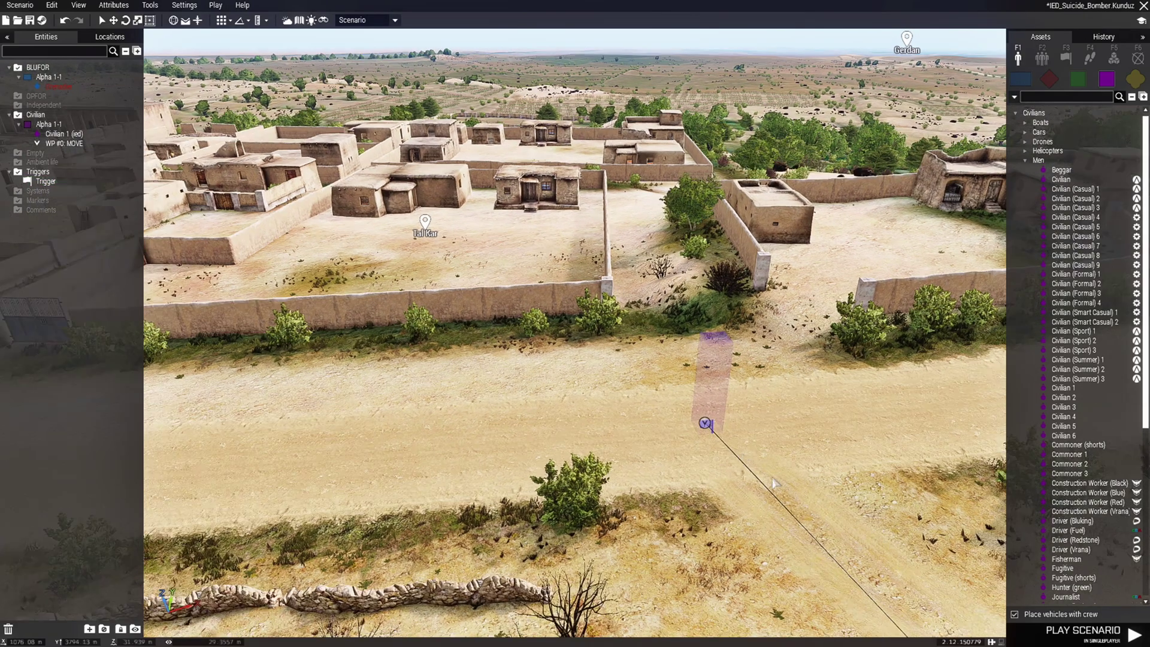
Save the scenario, play it to test the trigger with the walking civilian, and return to the editor.
right_drag(775, 483, 589, 445)
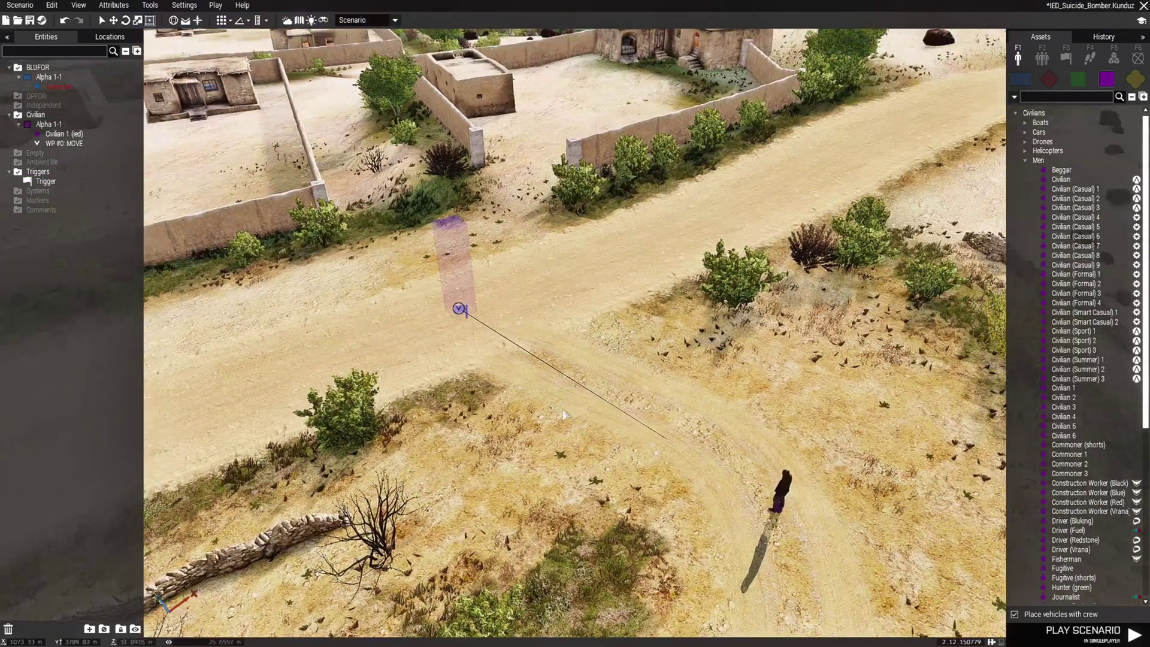
right_drag(563, 413, 176, 195)
key(ctrl+s)
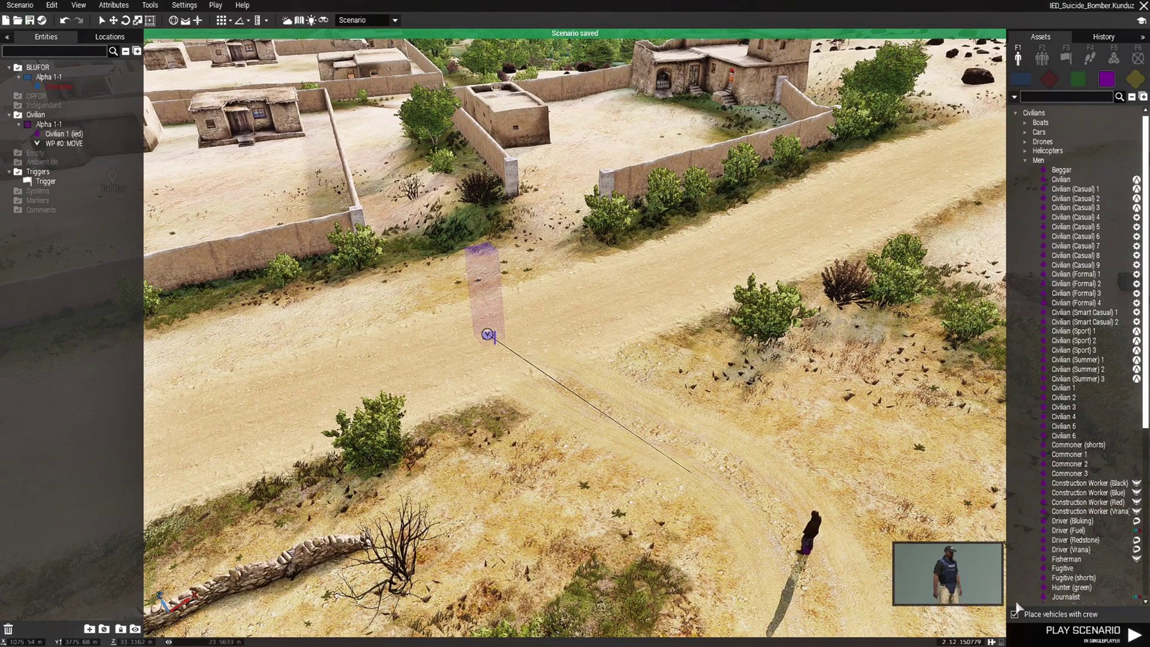
click(1059, 642)
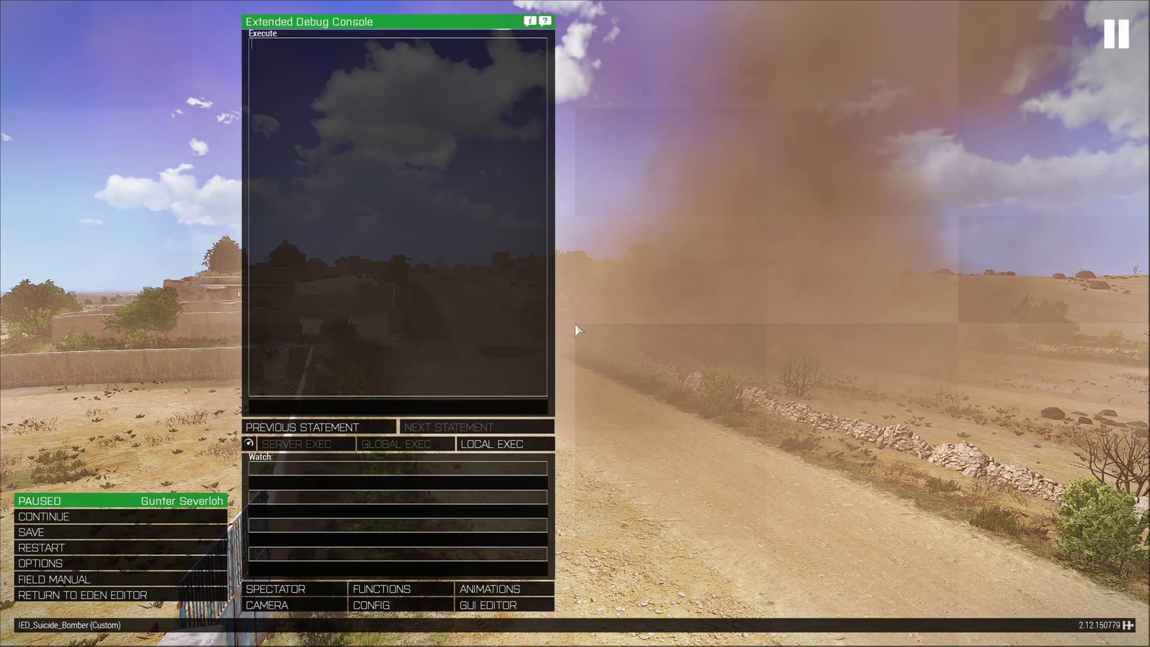
click(129, 596)
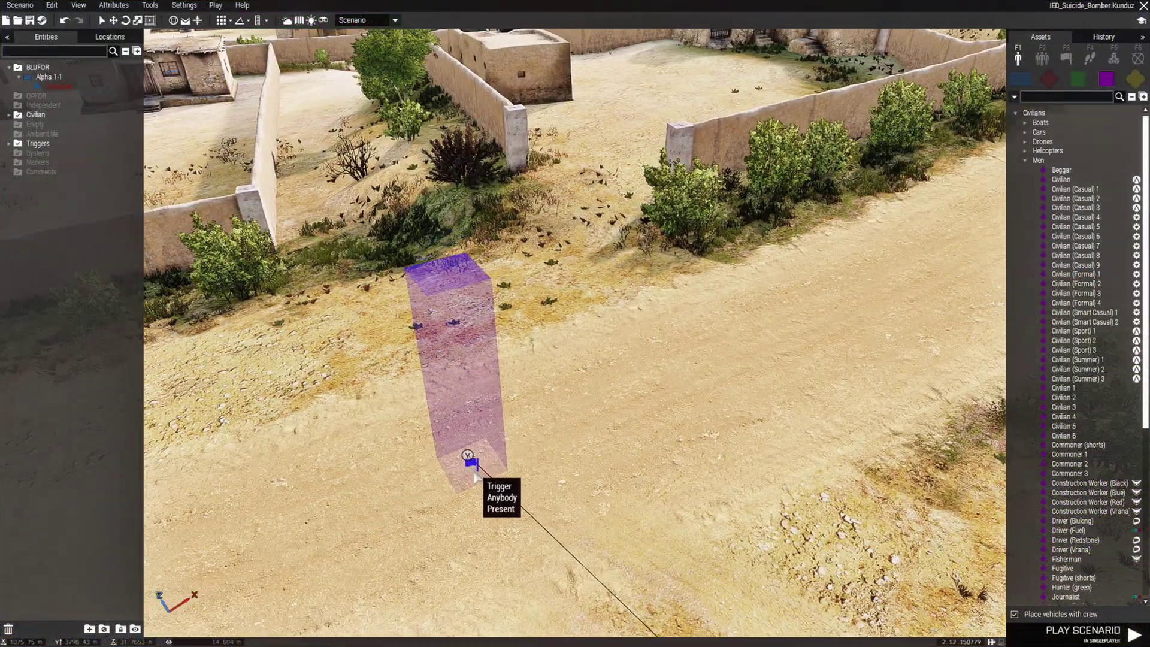
Move the trigger off the waypoint and examine the bomb class in its On Activation expression.
scroll(548, 429, up, 3)
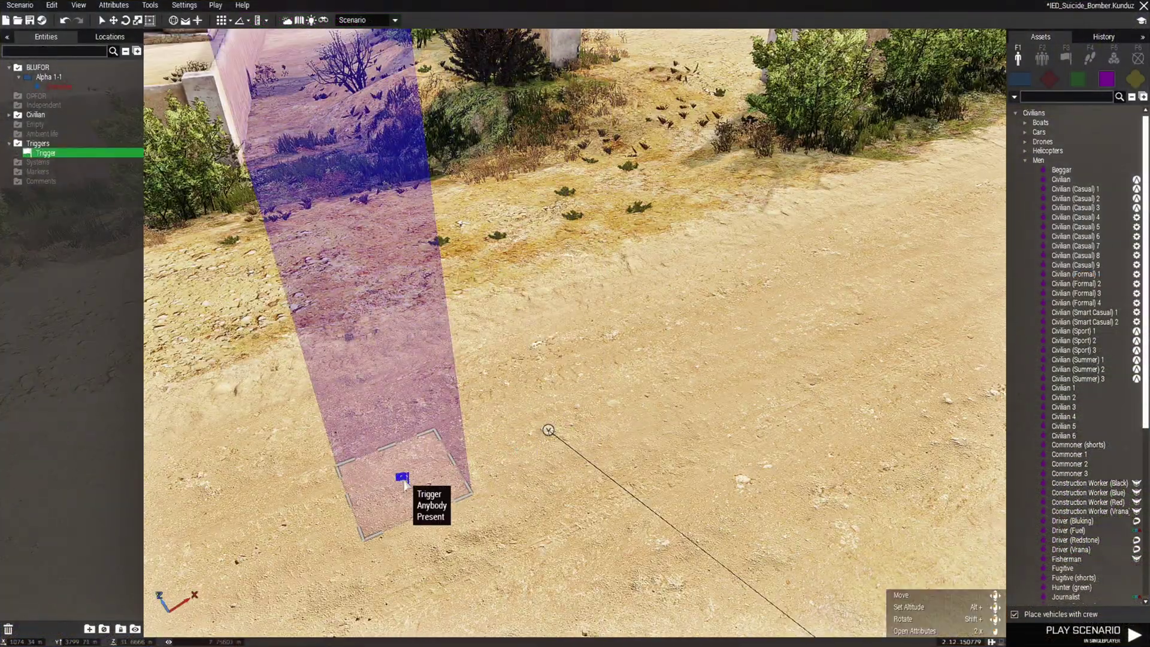
double_click(401, 478)
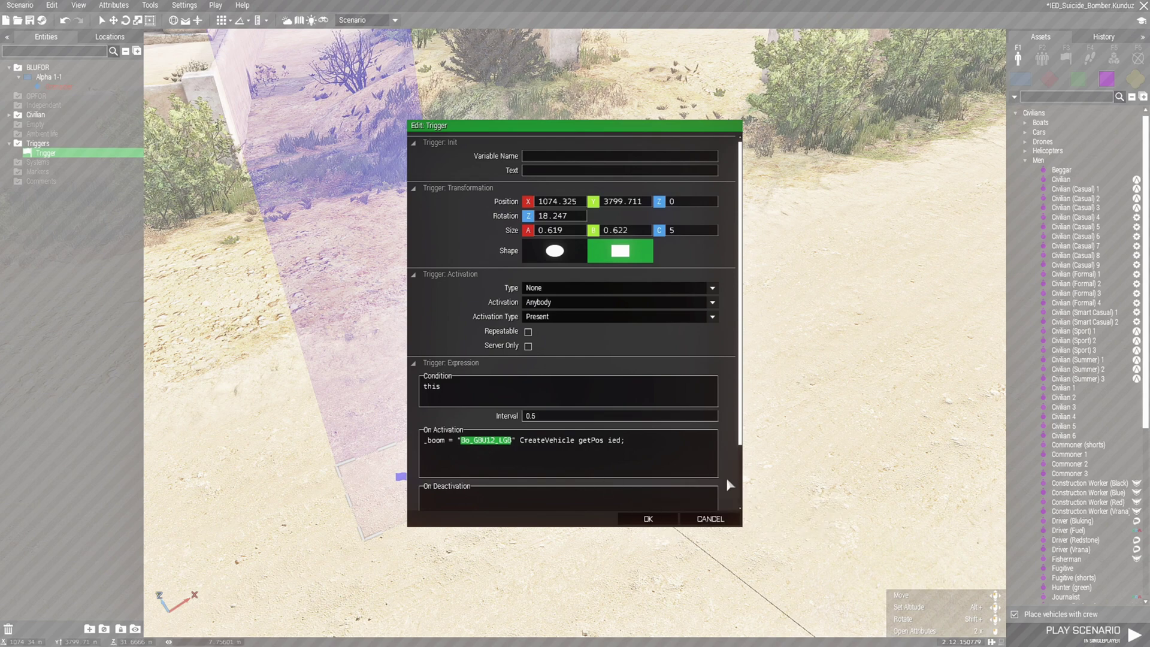
click(713, 518)
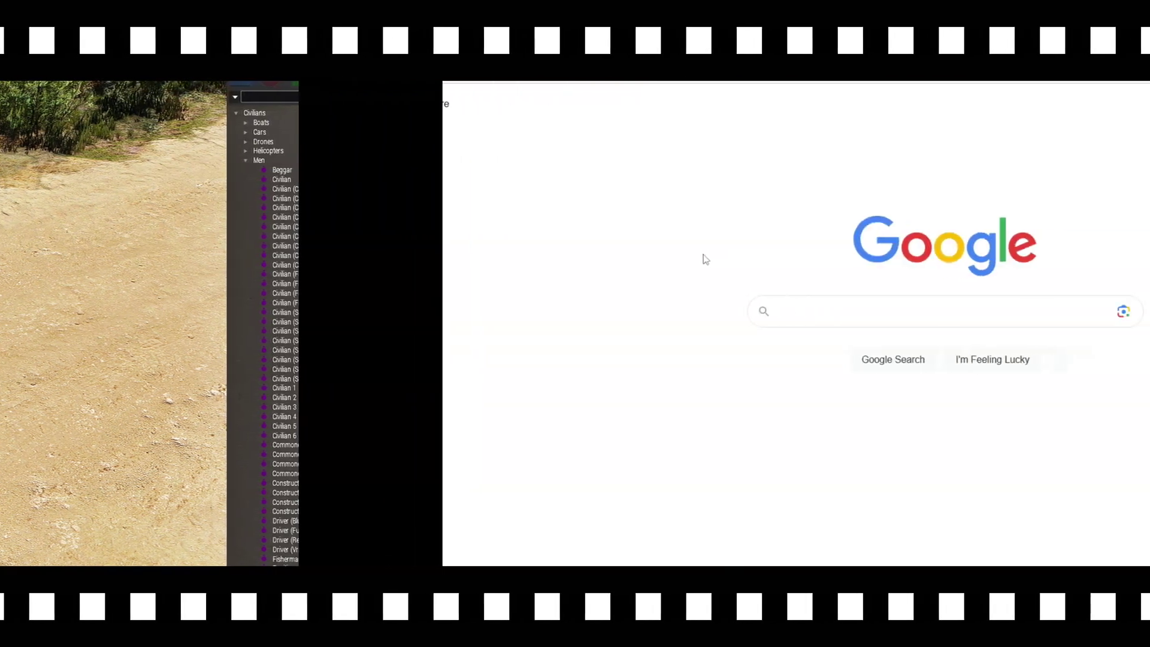
Switch to Firefox, search Google for "Arma 3 assets" and open the Magazines list from the Bohemia wiki's Arma 3: Assets page.
text(Arma )
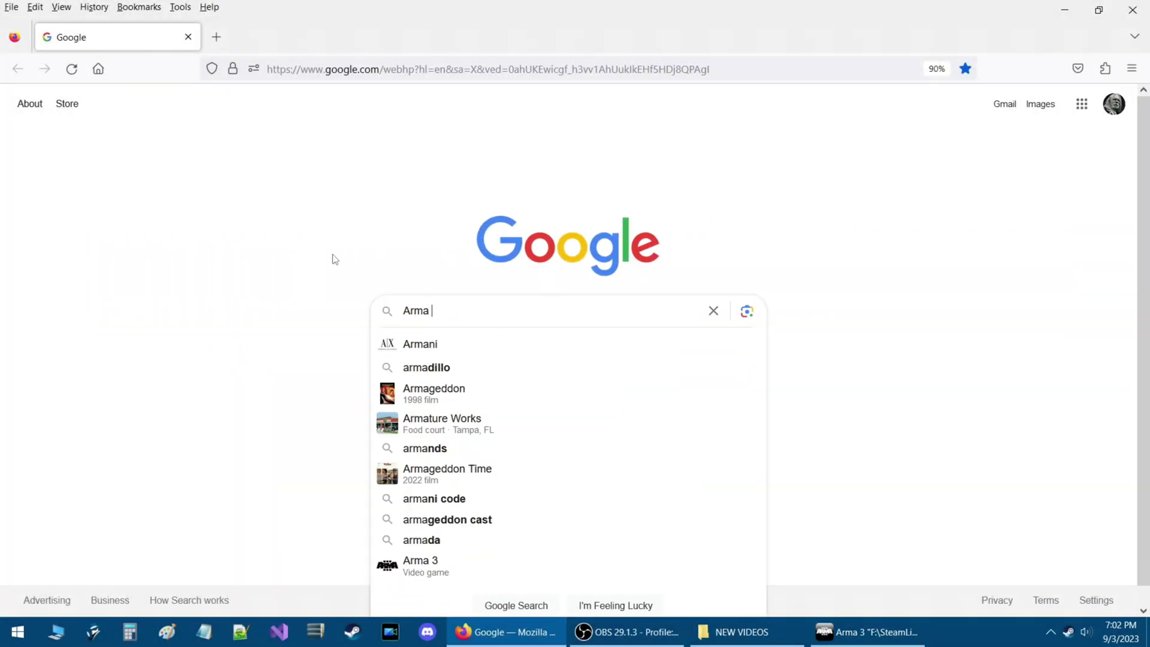
text(3 assets)
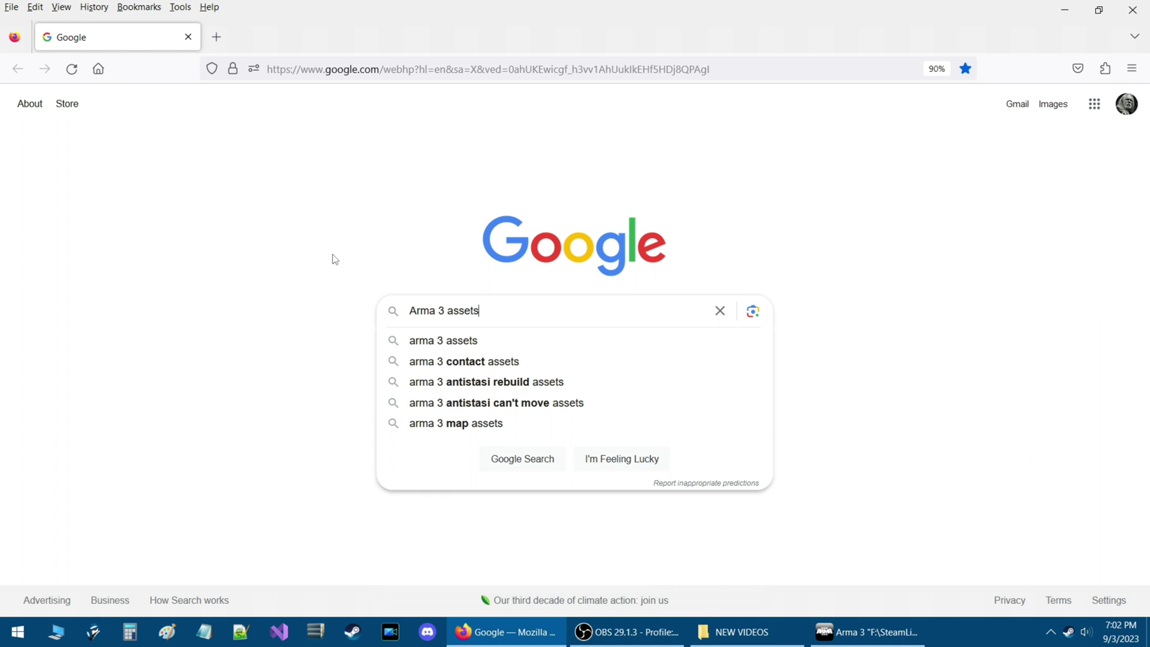
key(Return)
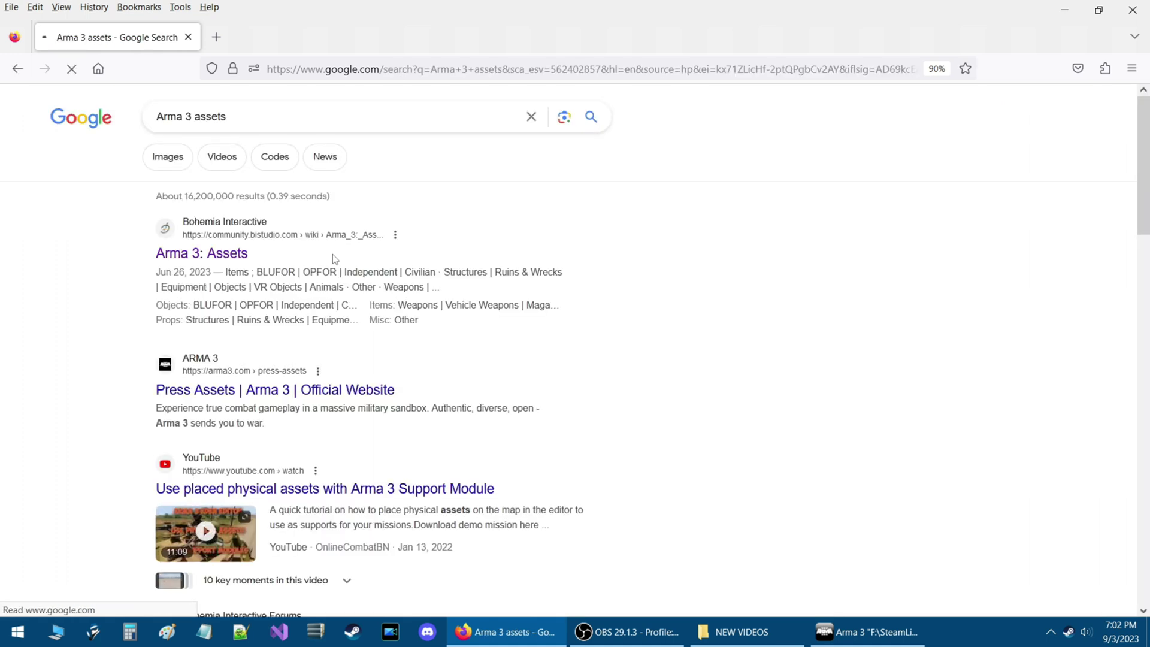
click(227, 255)
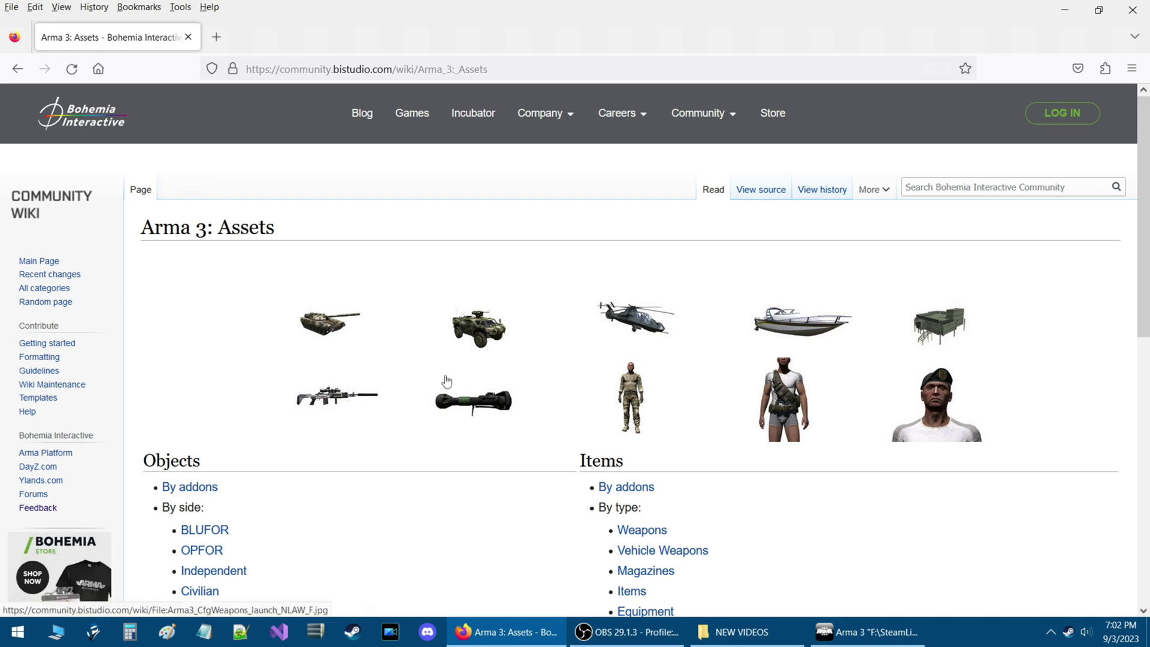
scroll(560, 341, down, 3)
click(647, 421)
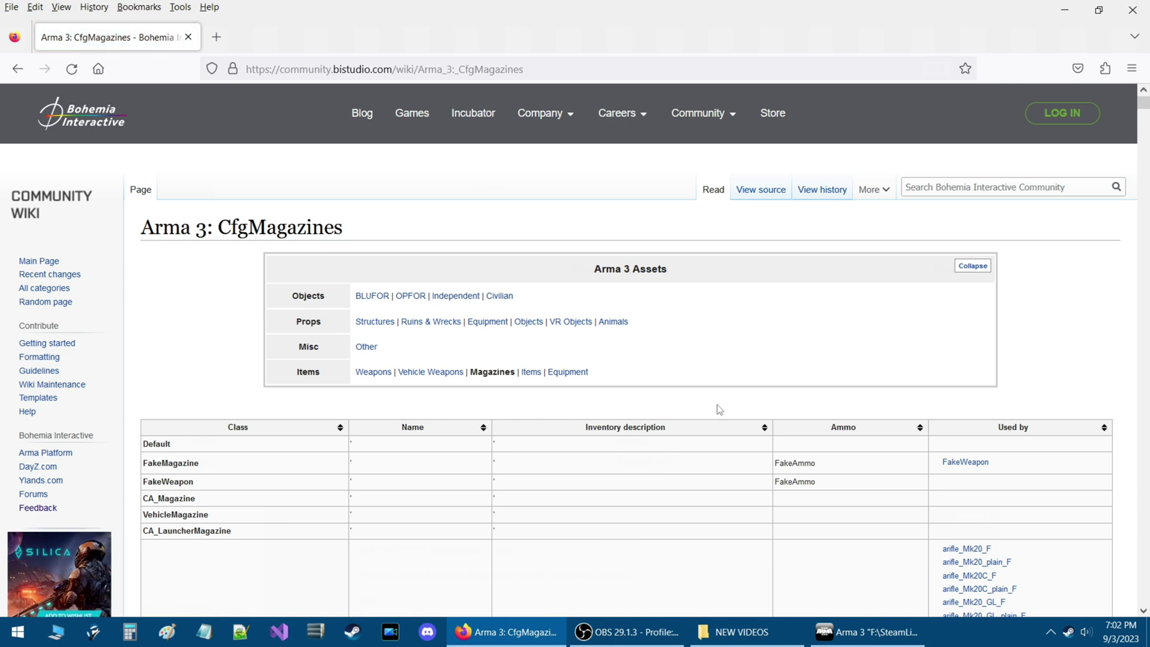
Find the 2Rnd_GBU12_LGB row in the CfgMagazines table and compare its class with its Ammo entry Bo_GBU12_LGB.
scroll(719, 409, down, 3)
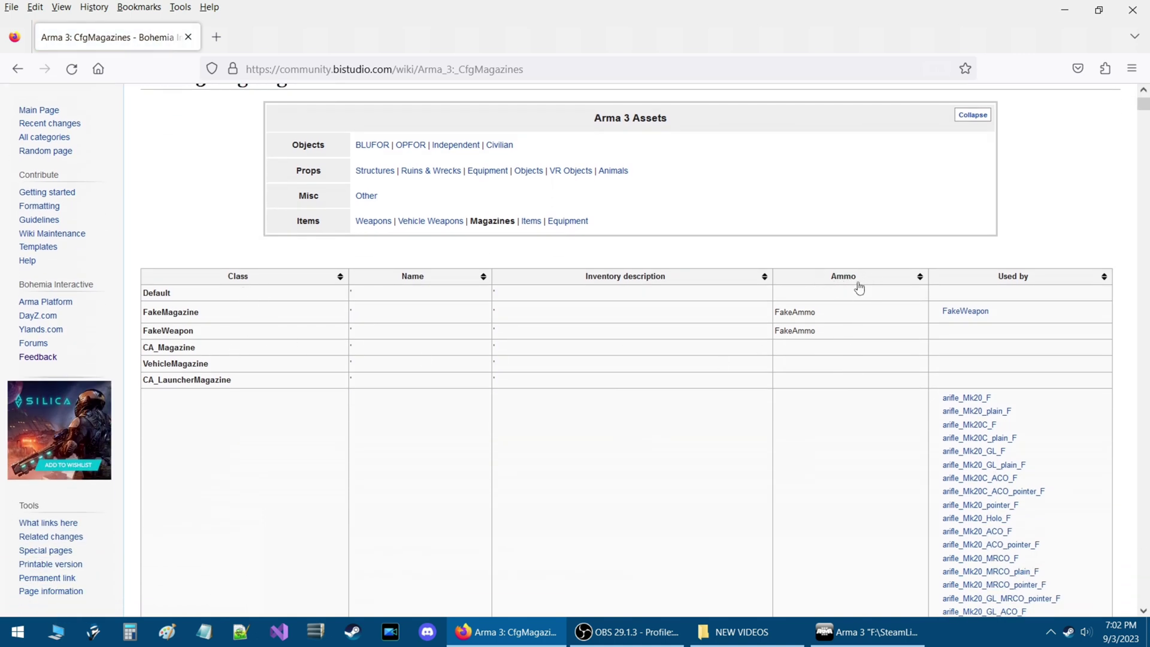
drag(1144, 107, 1146, 351)
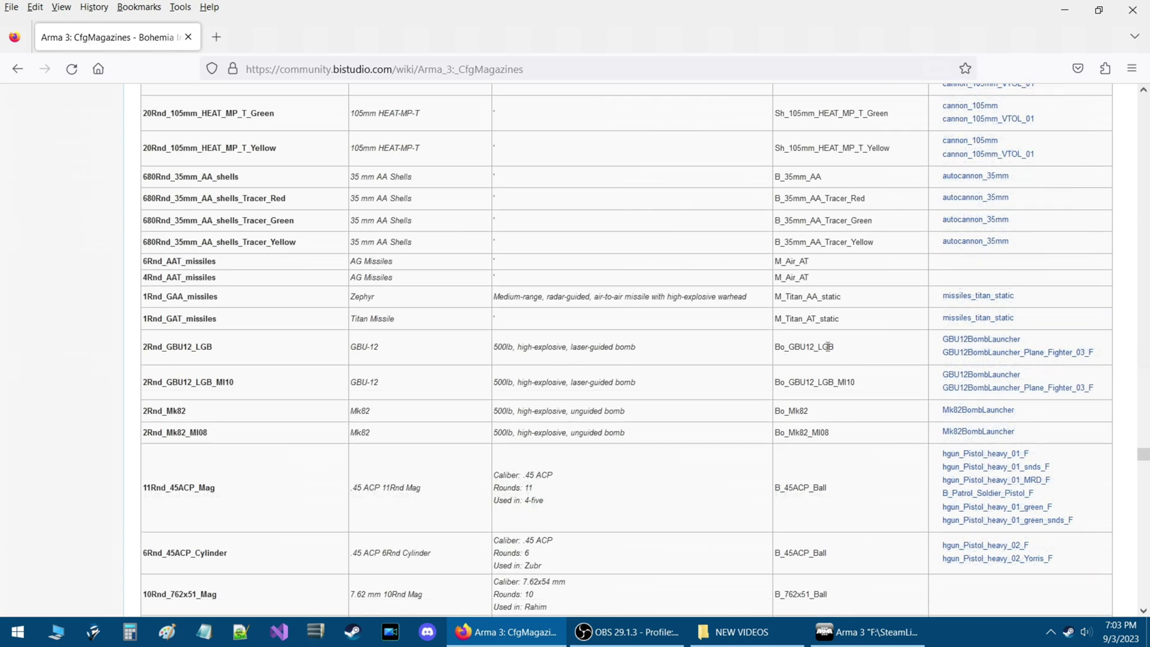
drag(773, 347, 841, 352)
drag(224, 347, 132, 349)
click(291, 351)
drag(775, 348, 837, 350)
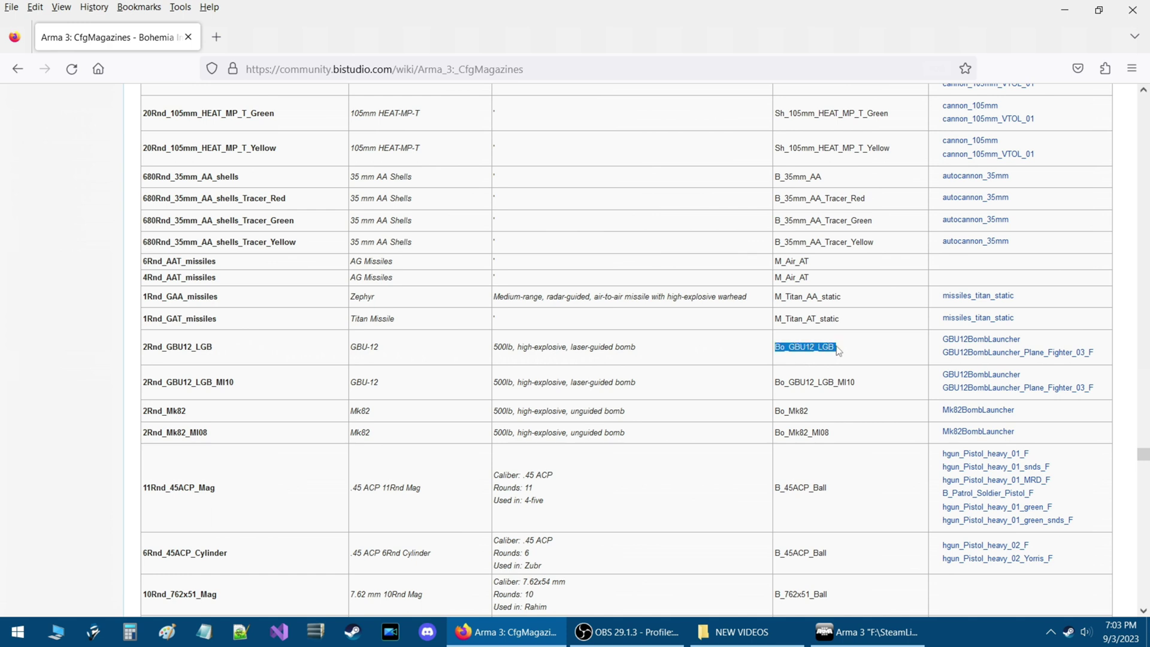
click(871, 361)
scroll(844, 385, down, 2)
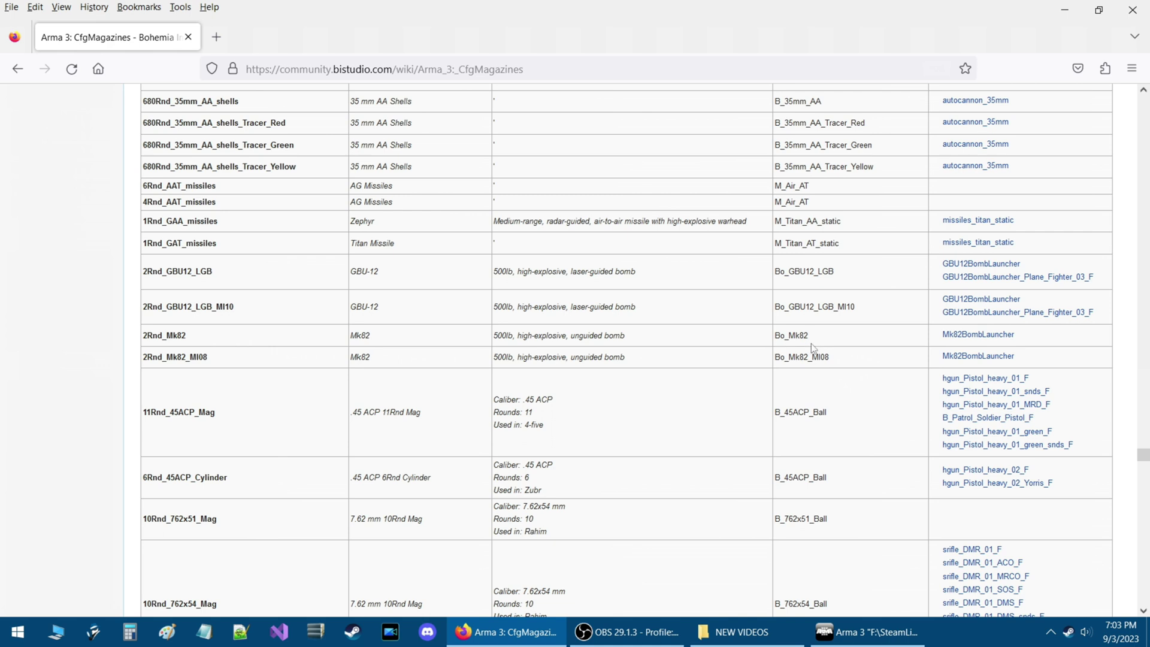
Look through the table for alternative bomb ammo classes, checking Bo_Mk82 and Bomb_04_F.
drag(787, 335, 774, 335)
click(850, 331)
scroll(863, 376, down, 20)
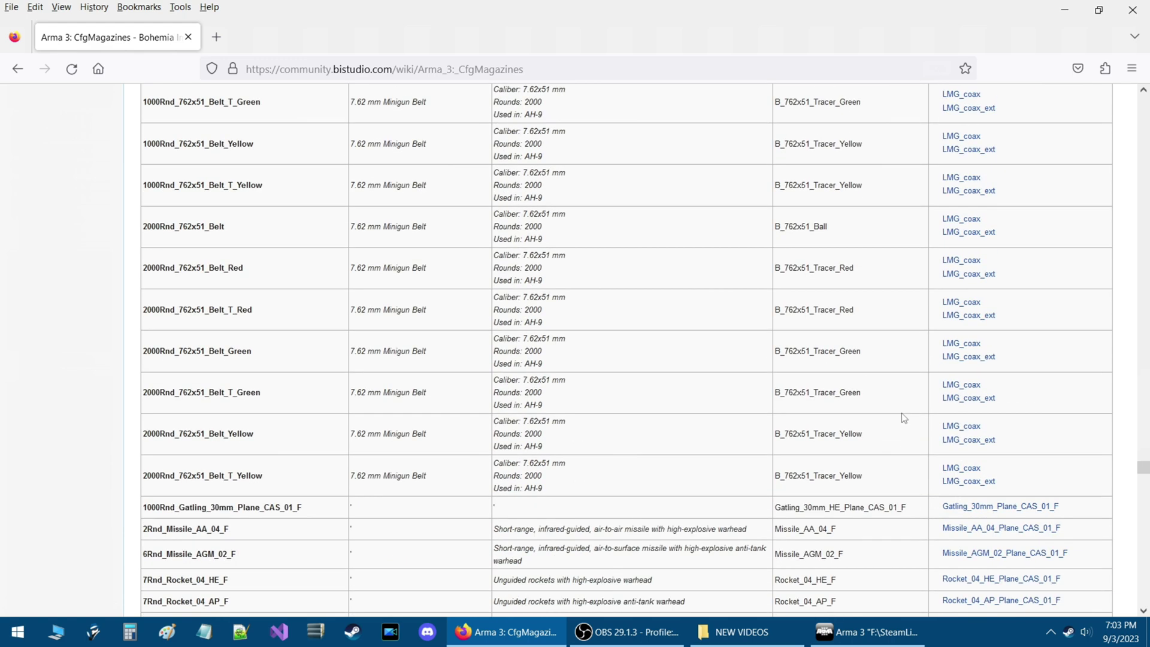
scroll(903, 416, down, 5)
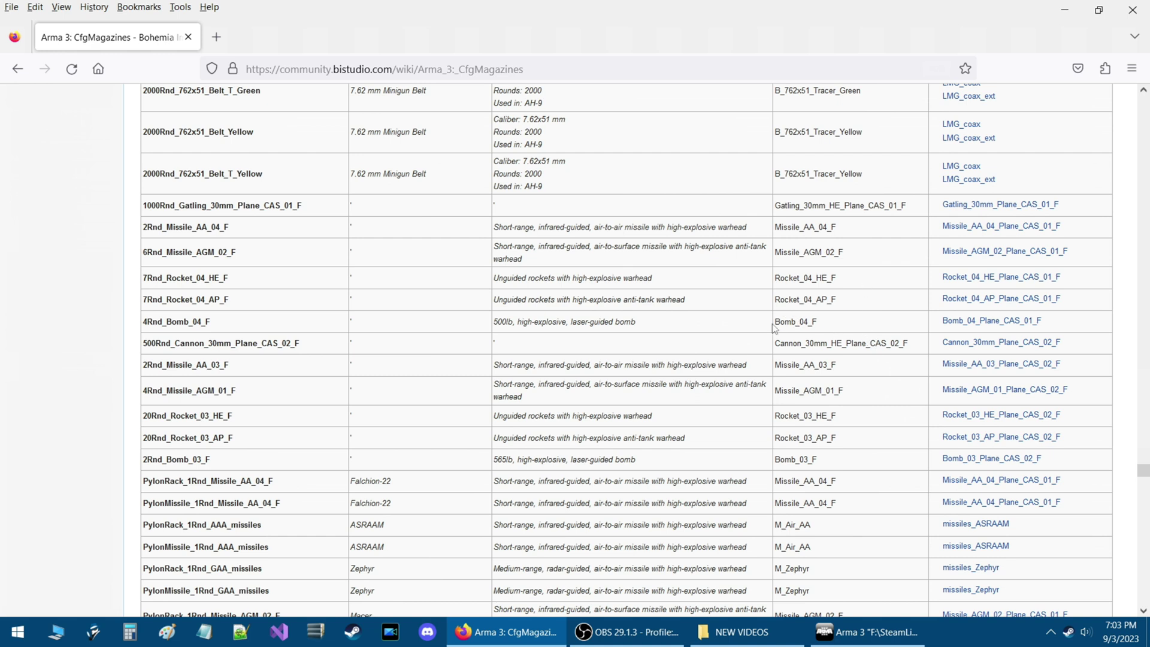
drag(775, 322, 838, 321)
click(846, 322)
Copy the ammo class Bomb_03_F and replace Bo_GBU12_LGB with it in the trigger's On Activation expression back in Arma 3.
scroll(896, 365, down, 2)
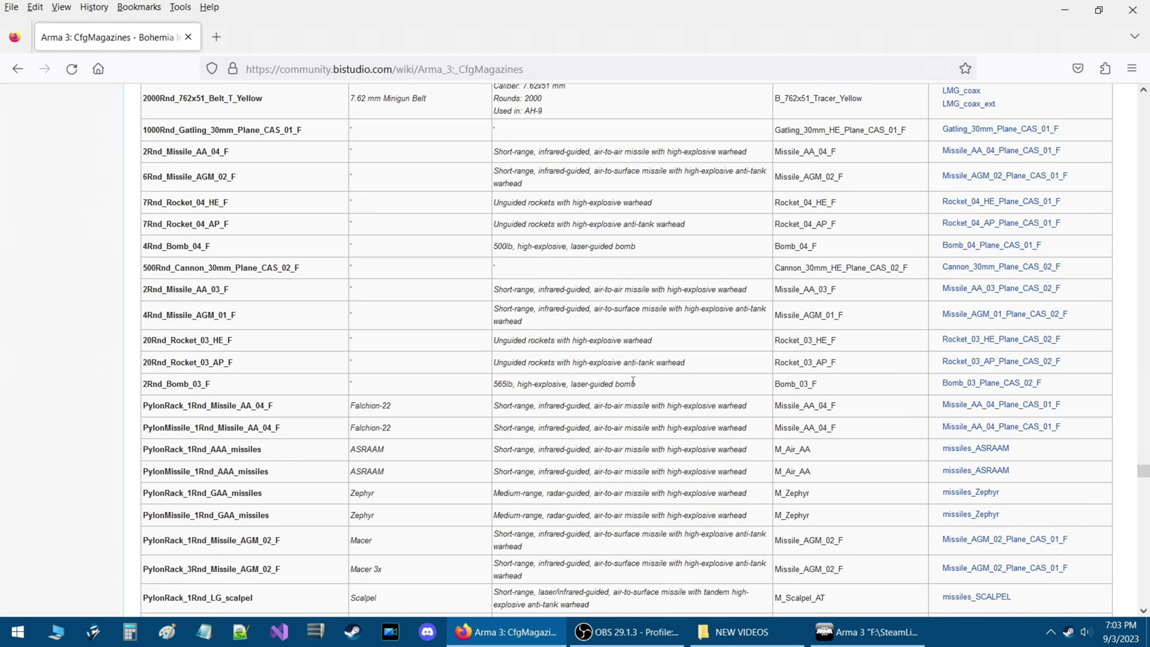
drag(827, 386, 777, 393)
right_click(785, 385)
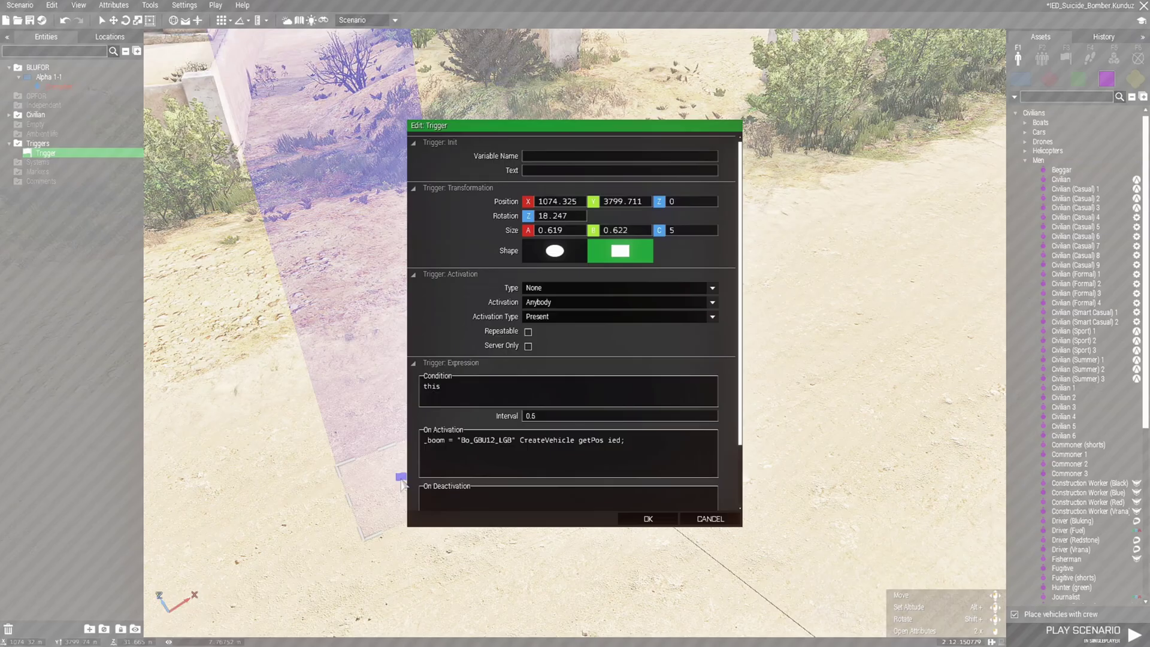
drag(460, 442, 507, 443)
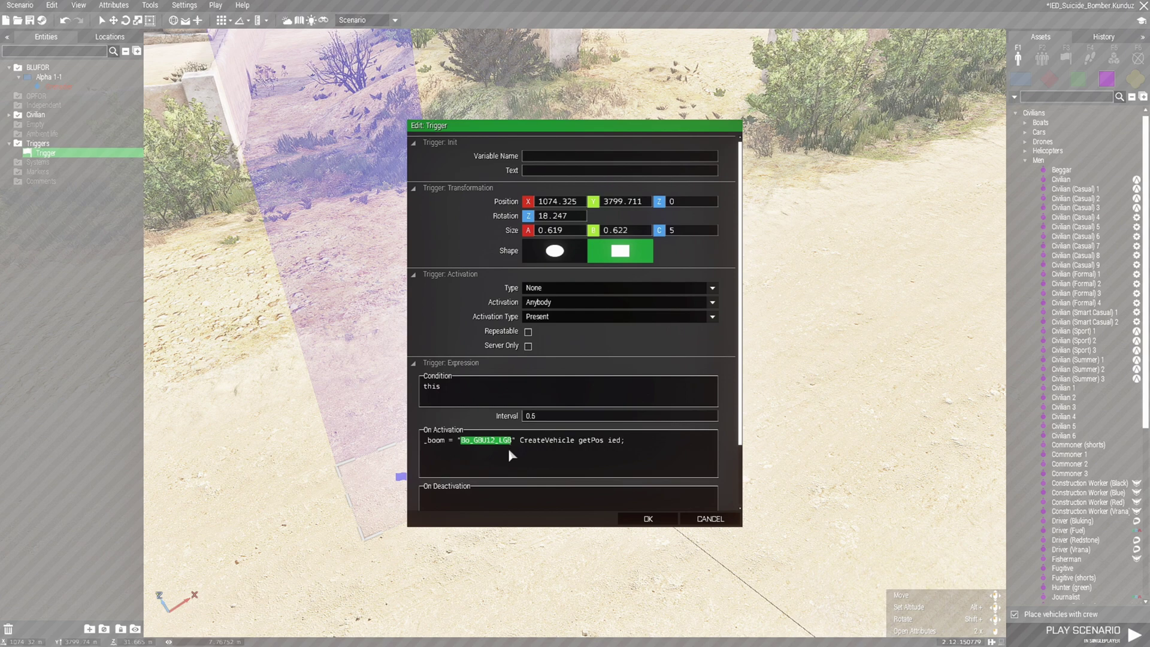
key(ctrl+v)
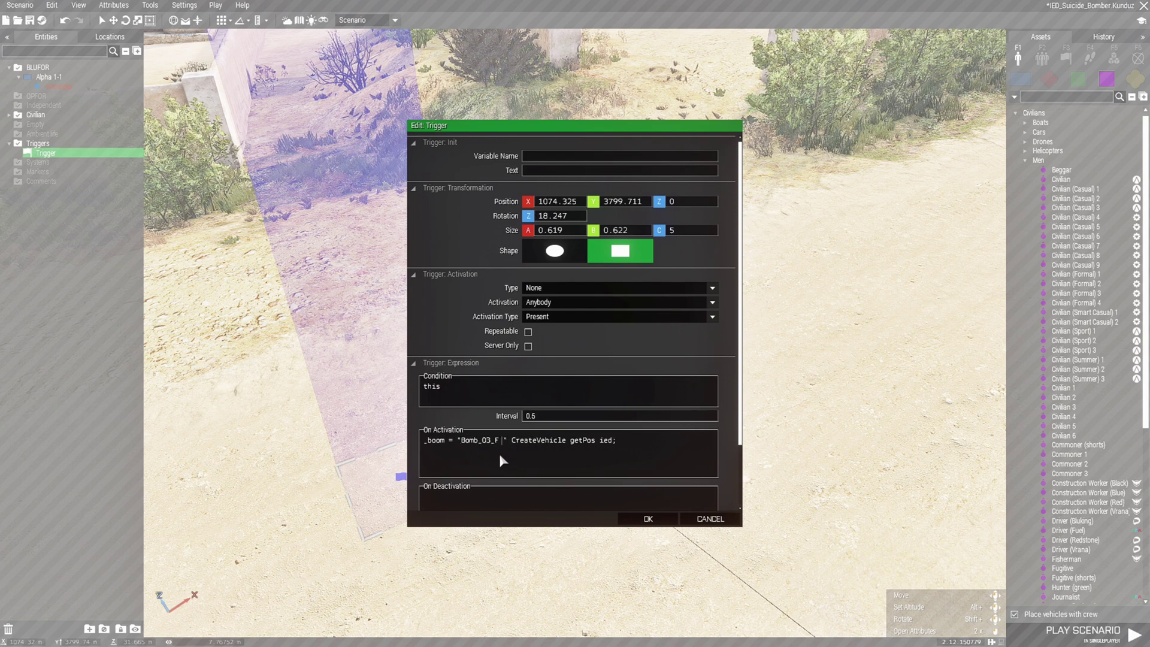
key(BackSpace)
click(644, 520)
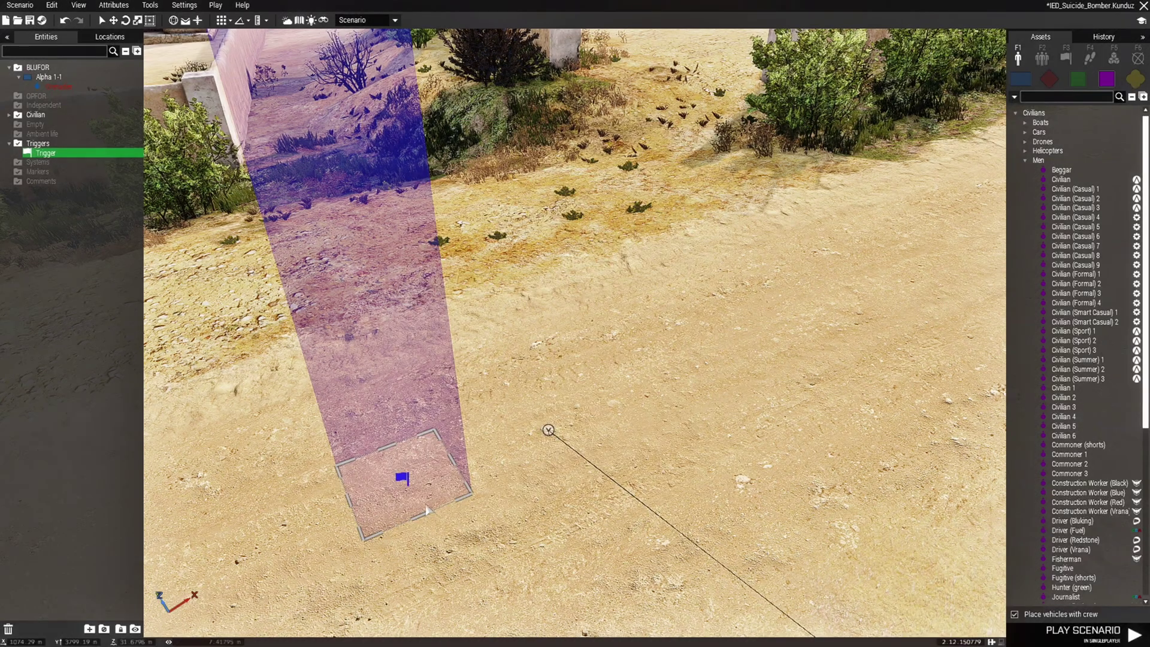
Move the trigger back onto the civilian's waypoint, save the scenario and start playing it.
drag(402, 478, 552, 444)
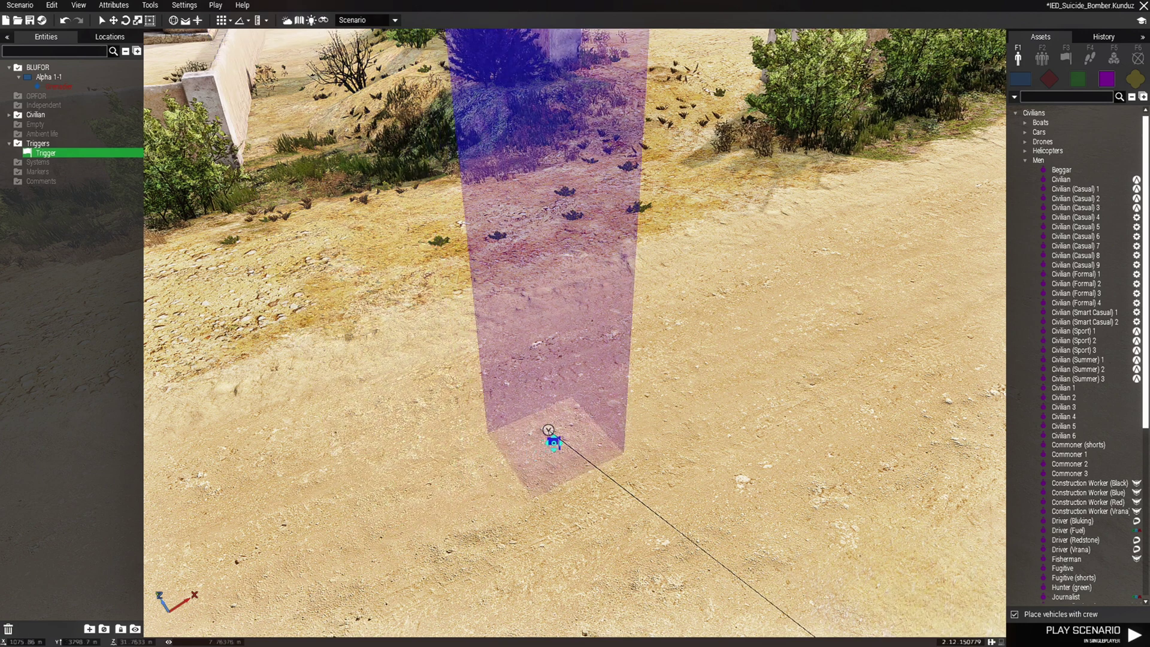
click(512, 537)
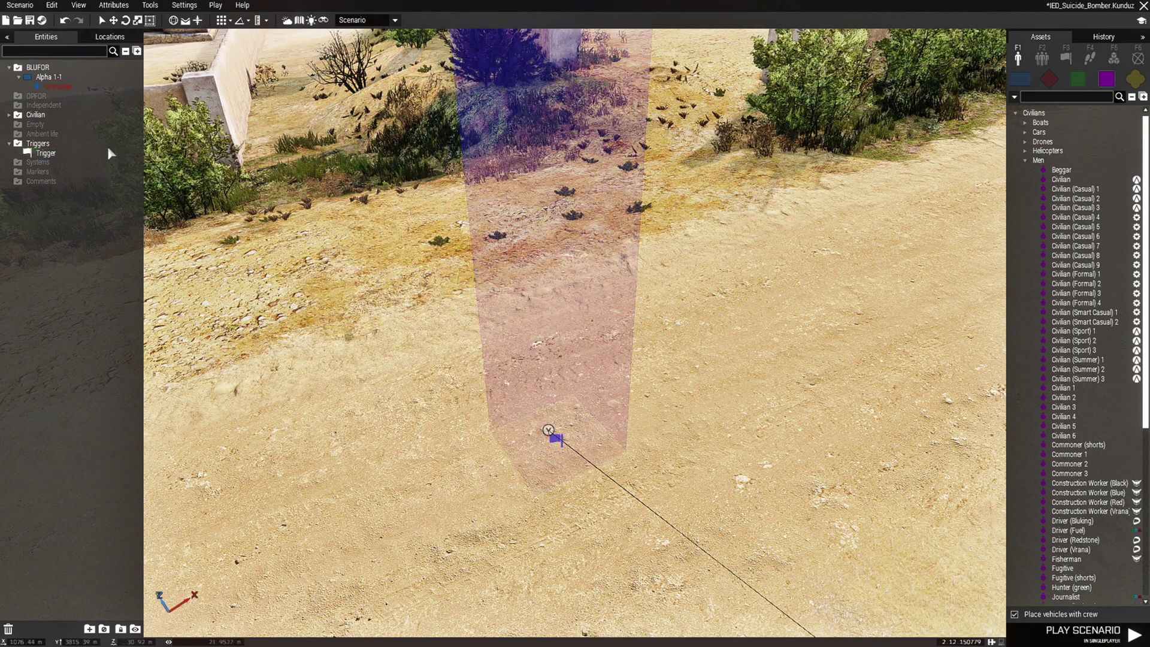
click(30, 20)
click(1024, 633)
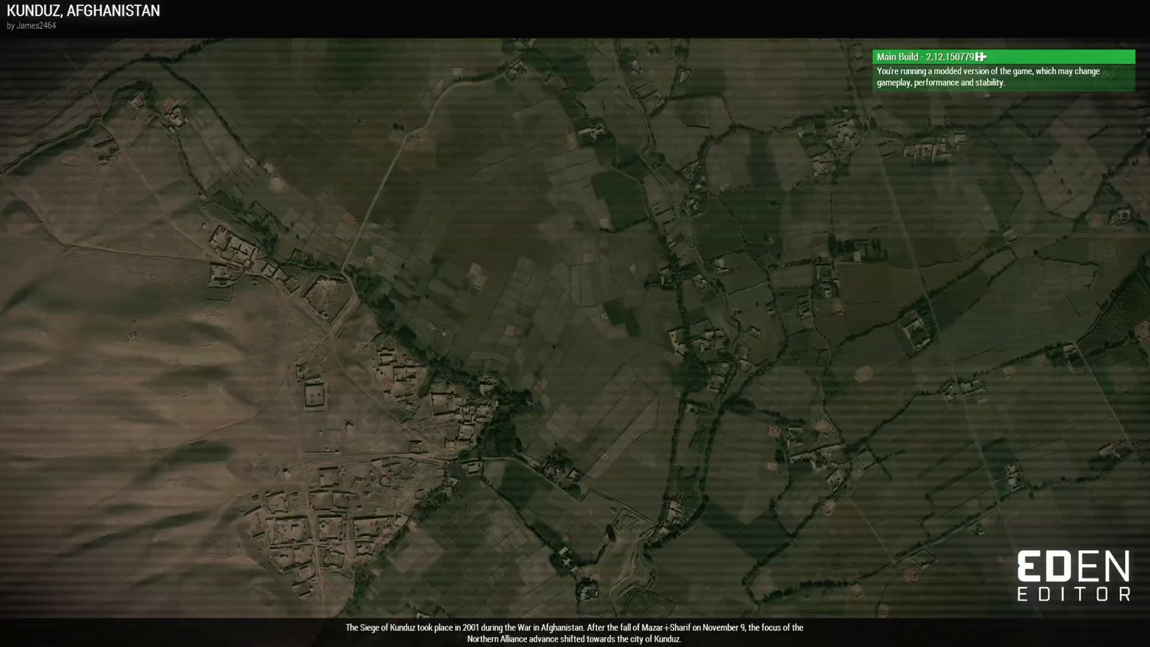